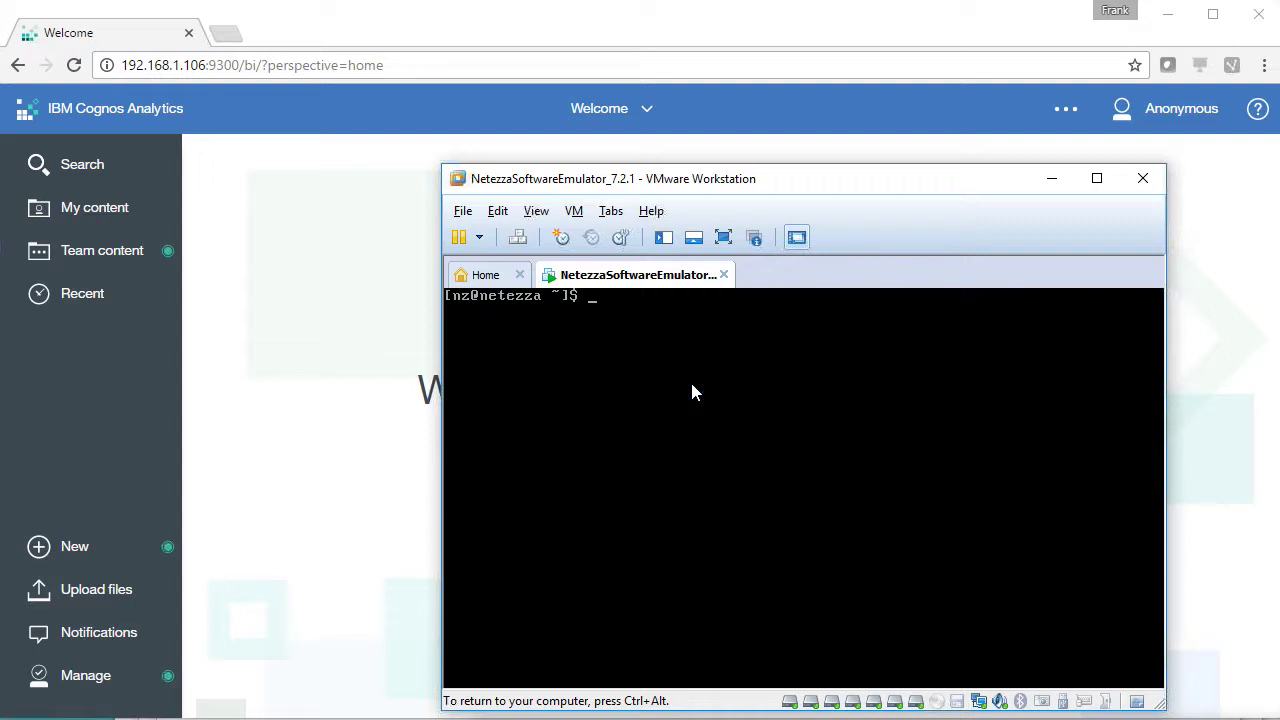
Run ifconfig -a|head in the Netezza VM to show eth0 at 192.168.25.128, then release input
text(ifconfig -a|head)
key(Return)
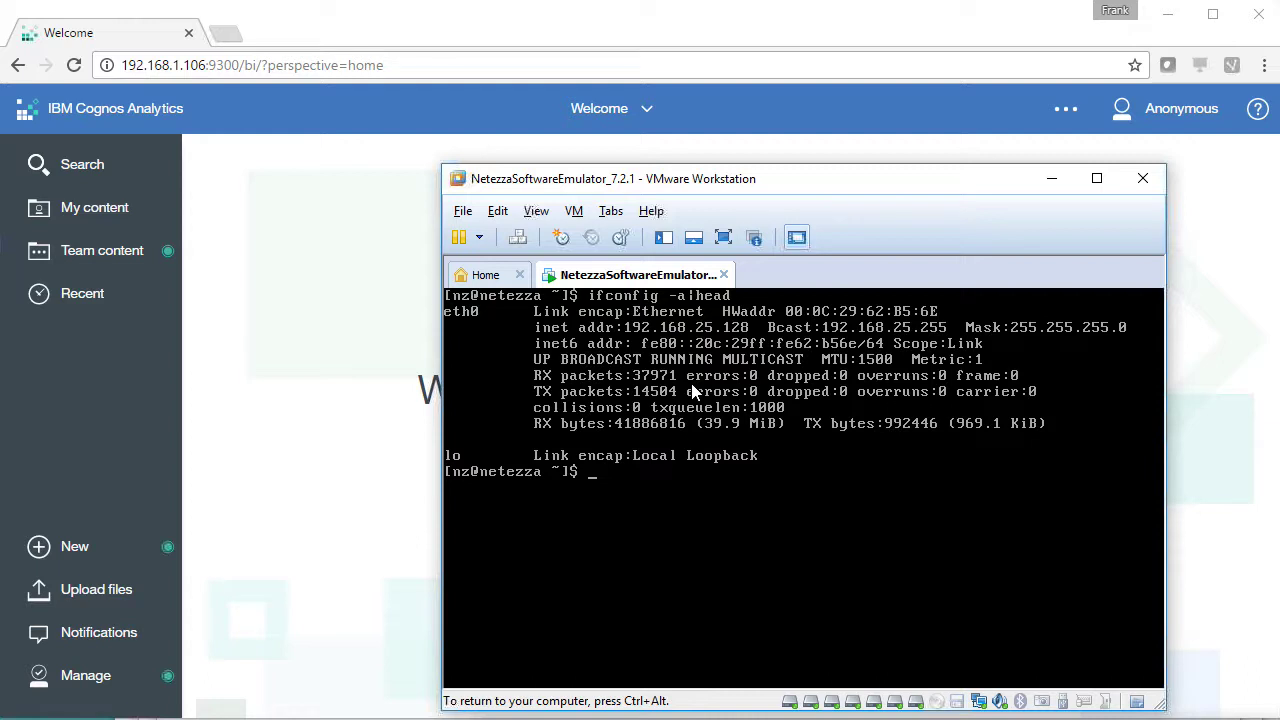
key(ctrl+alt)
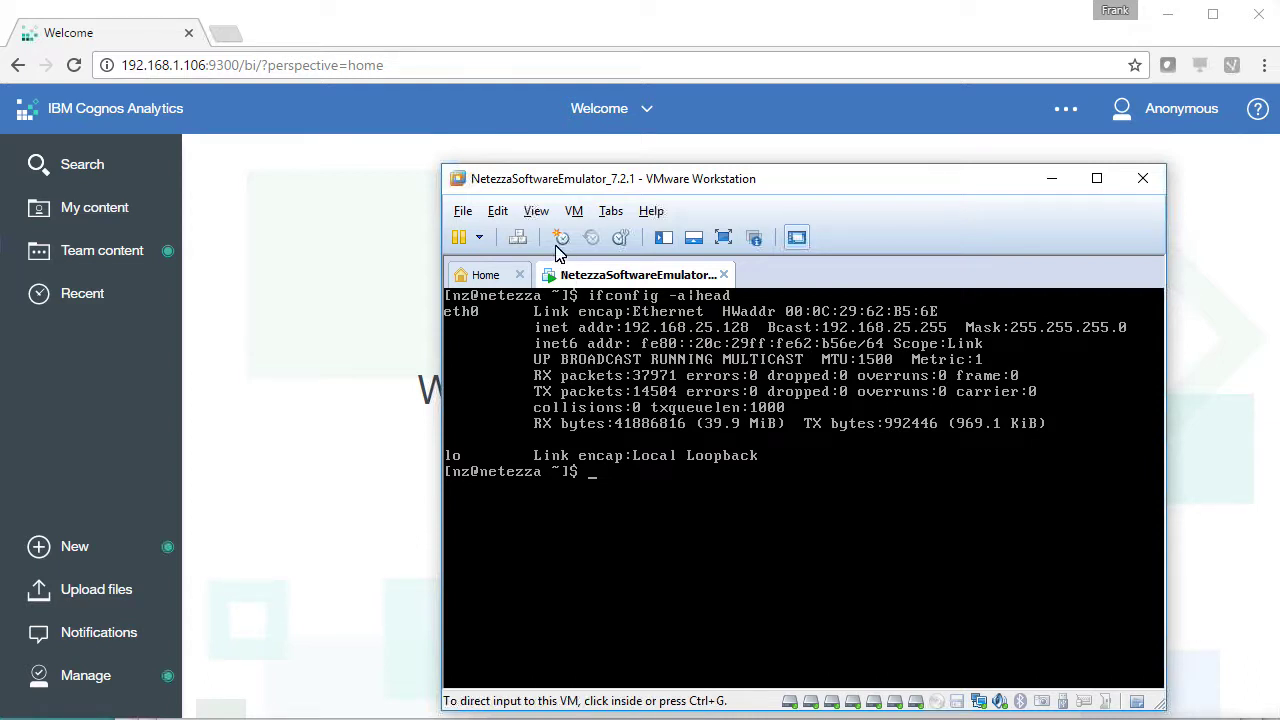
click(500, 212)
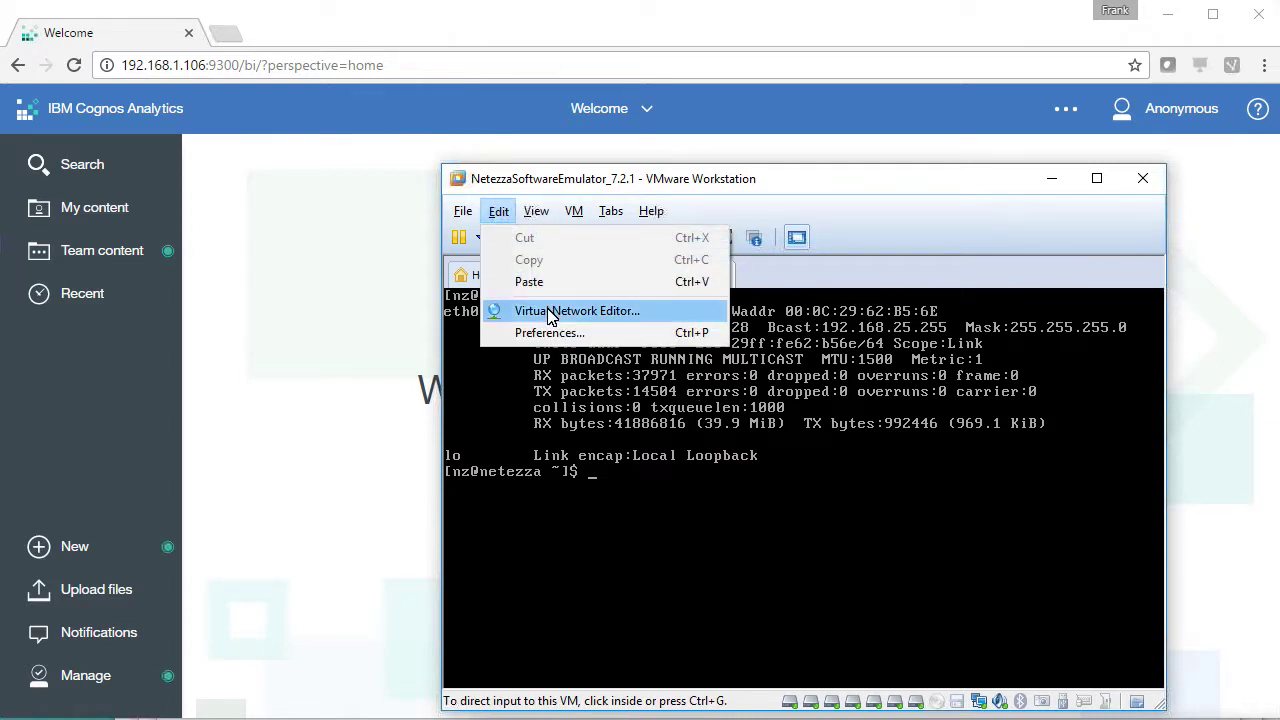
click(645, 318)
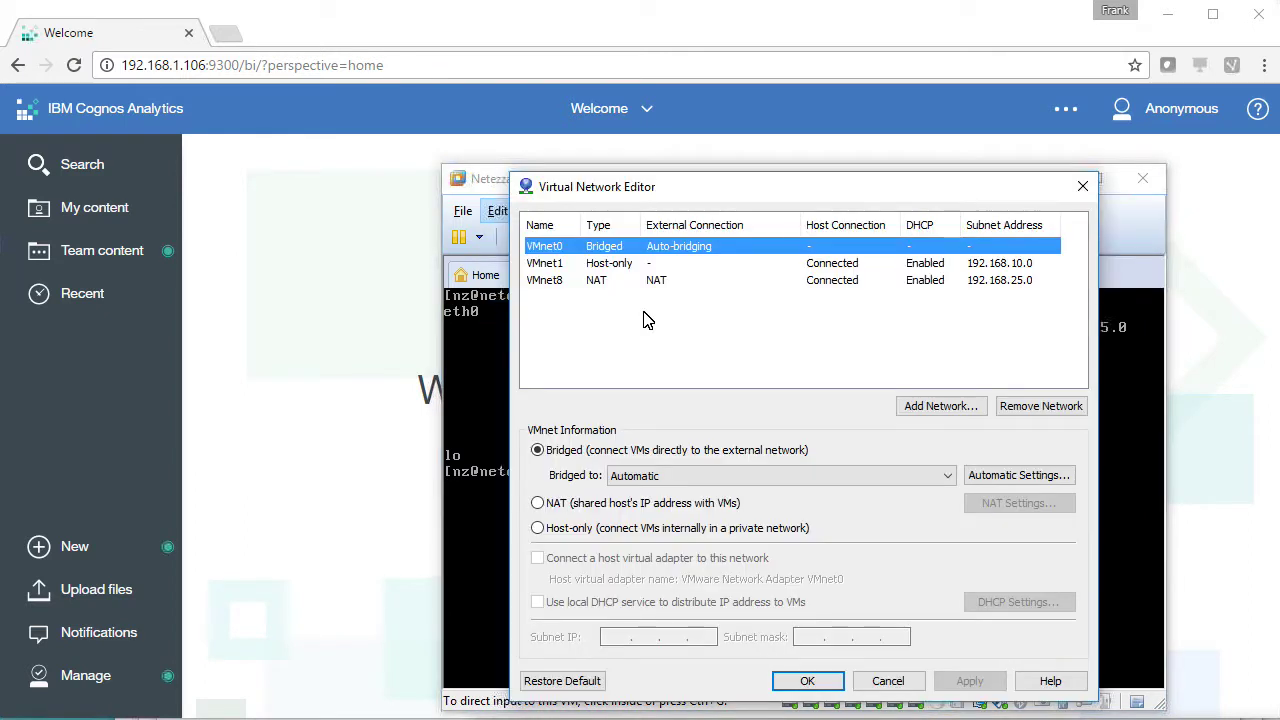
click(667, 284)
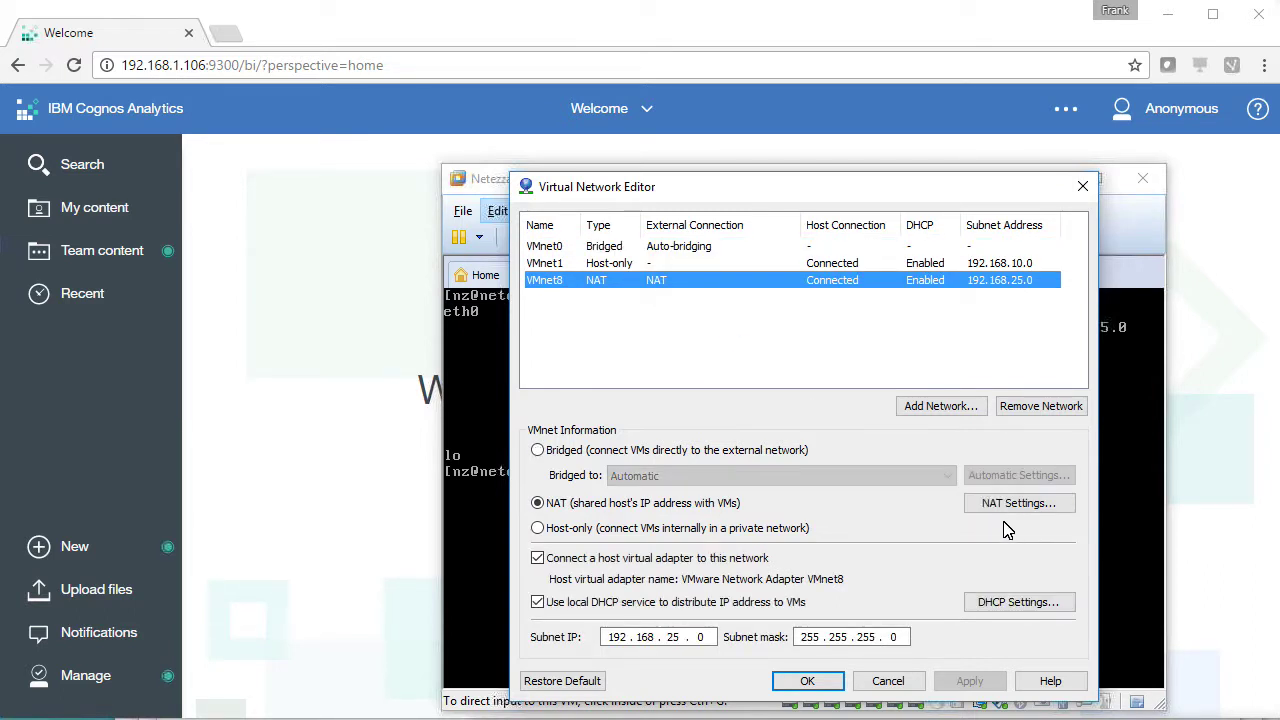
click(1005, 510)
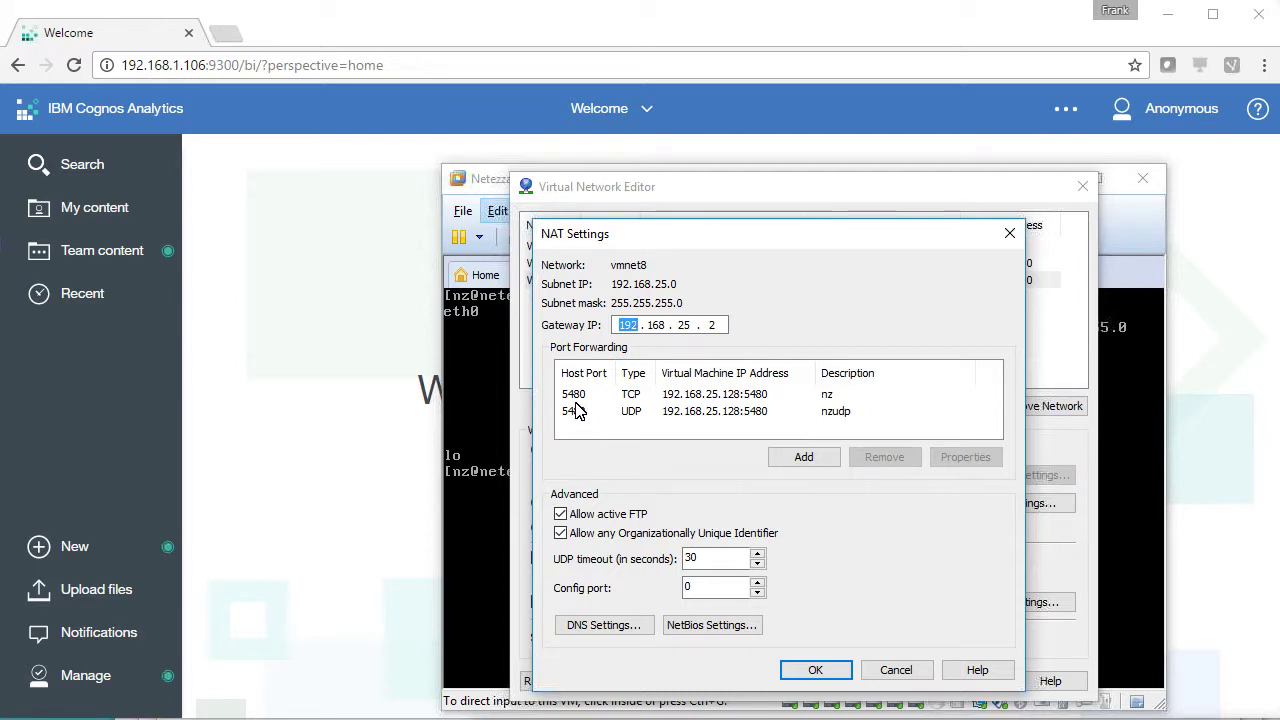
click(690, 411)
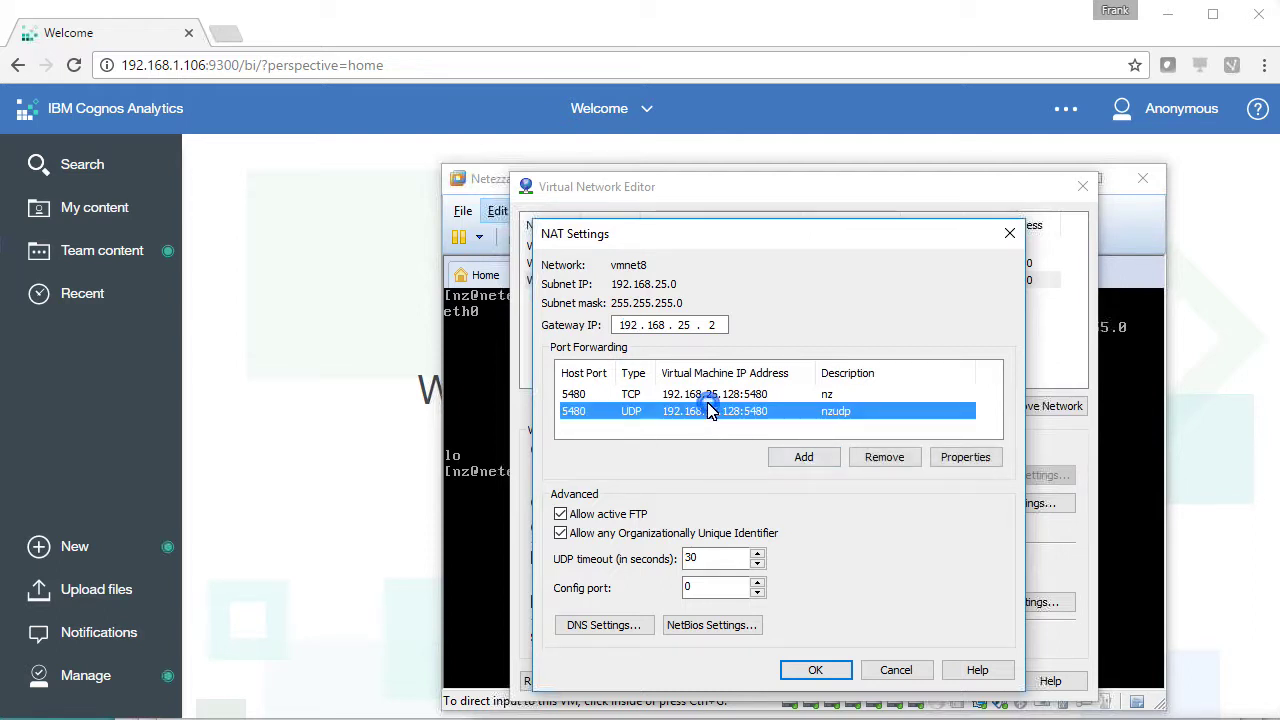
click(943, 457)
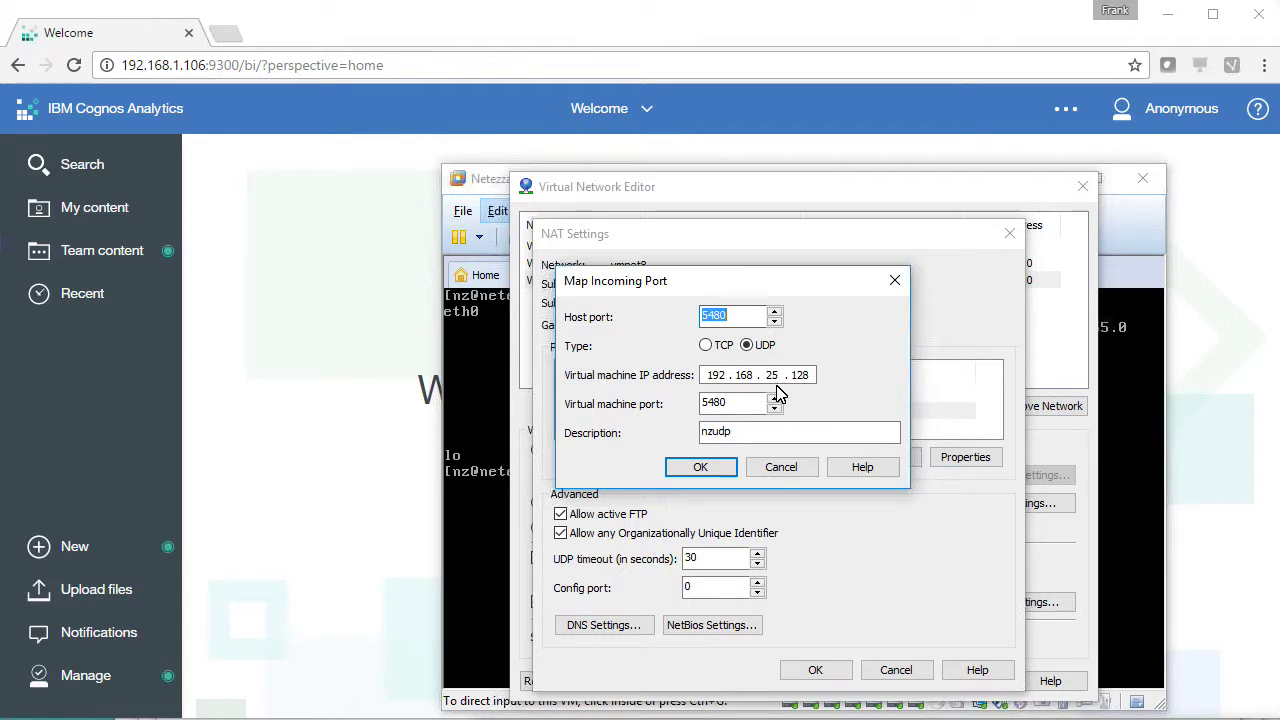
click(781, 468)
click(887, 672)
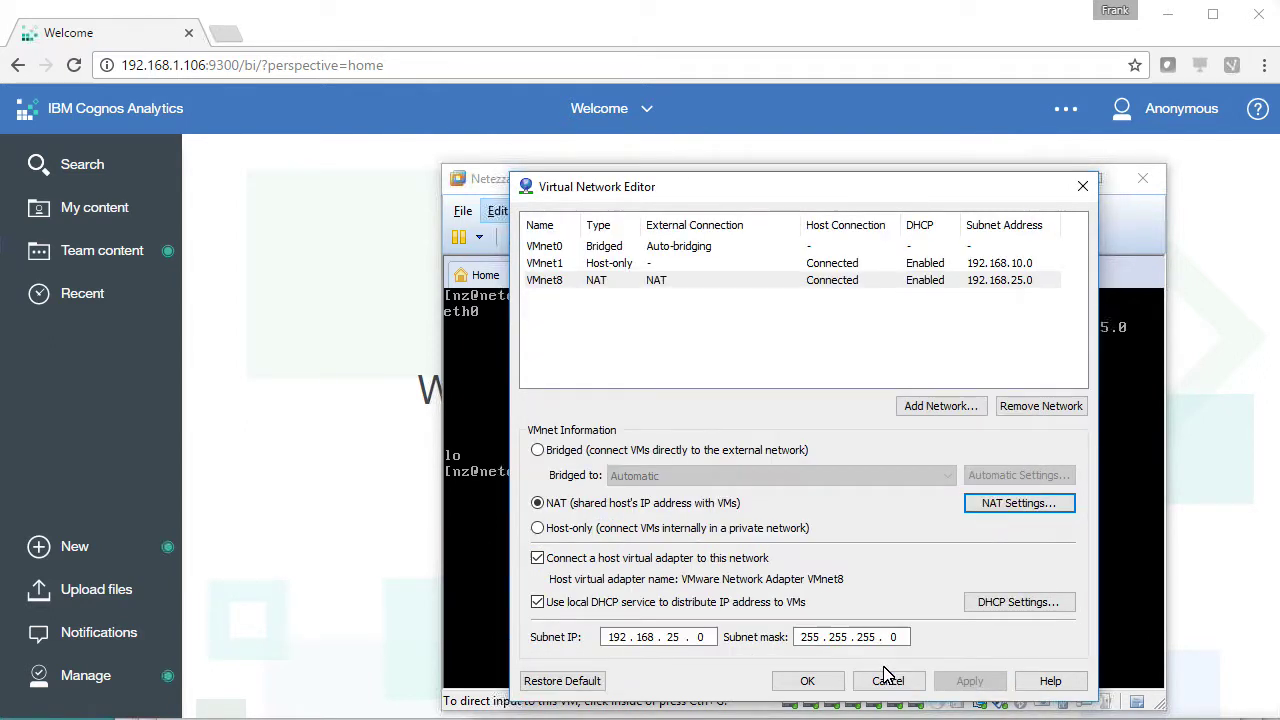
click(888, 681)
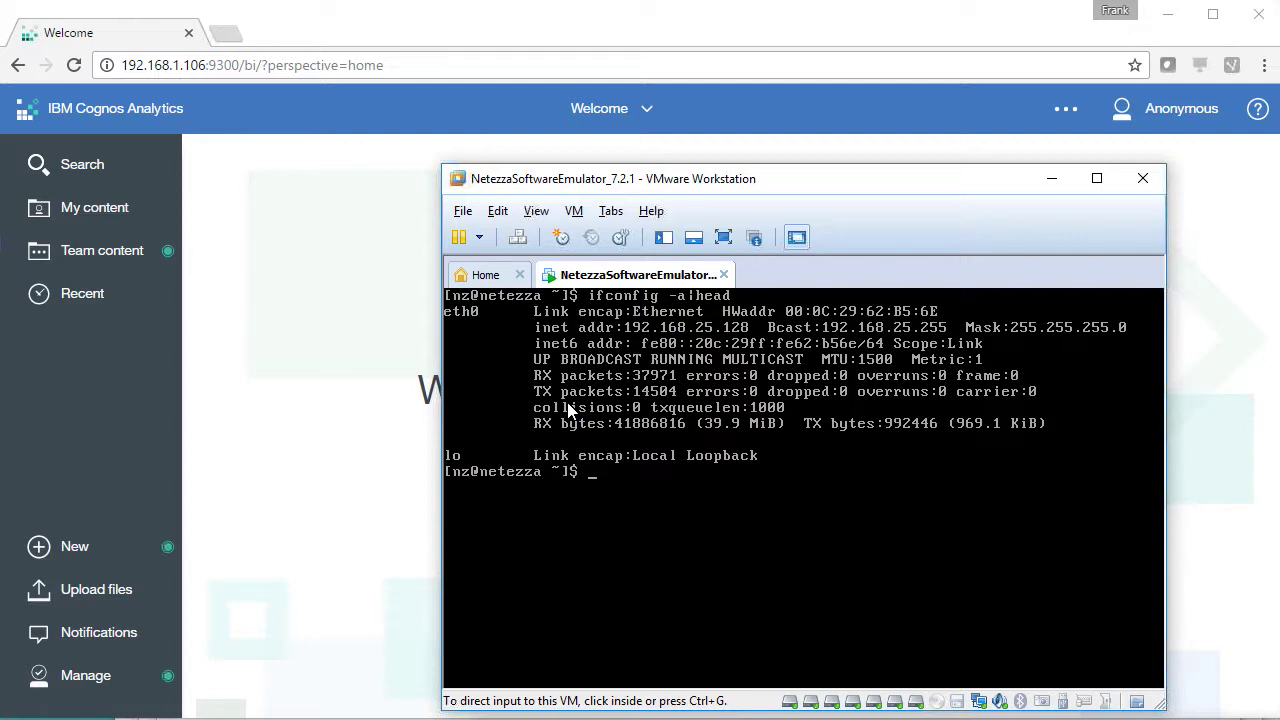
Rerun the ipconfig /all|find "192.168" search in Command Prompt to list the host's addresses
click(342, 388)
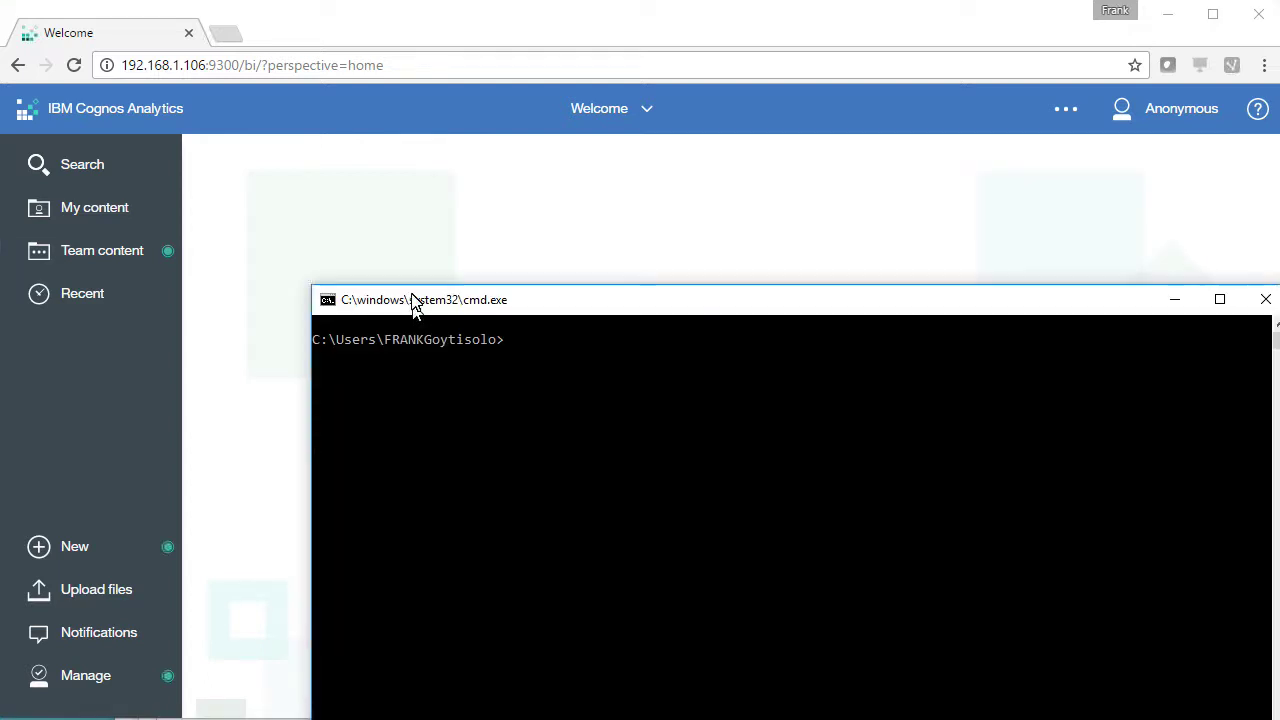
drag(414, 303, 395, 184)
text(clear)
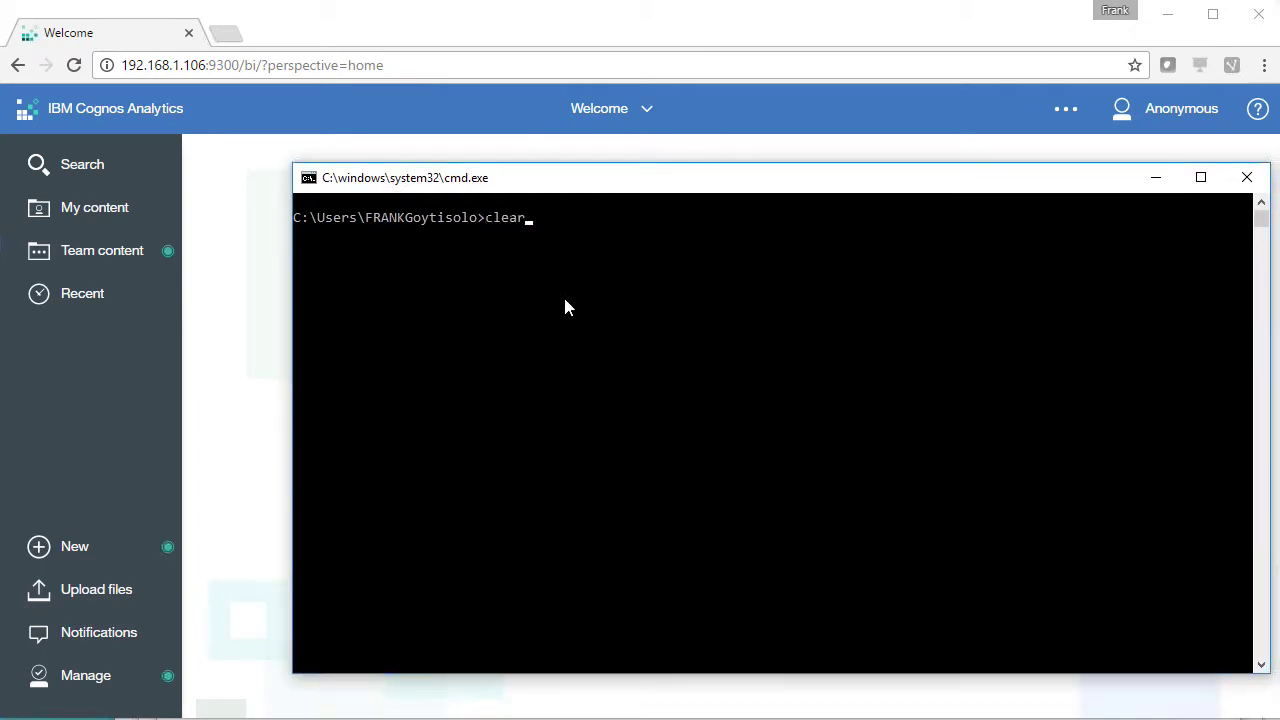
key(Up)
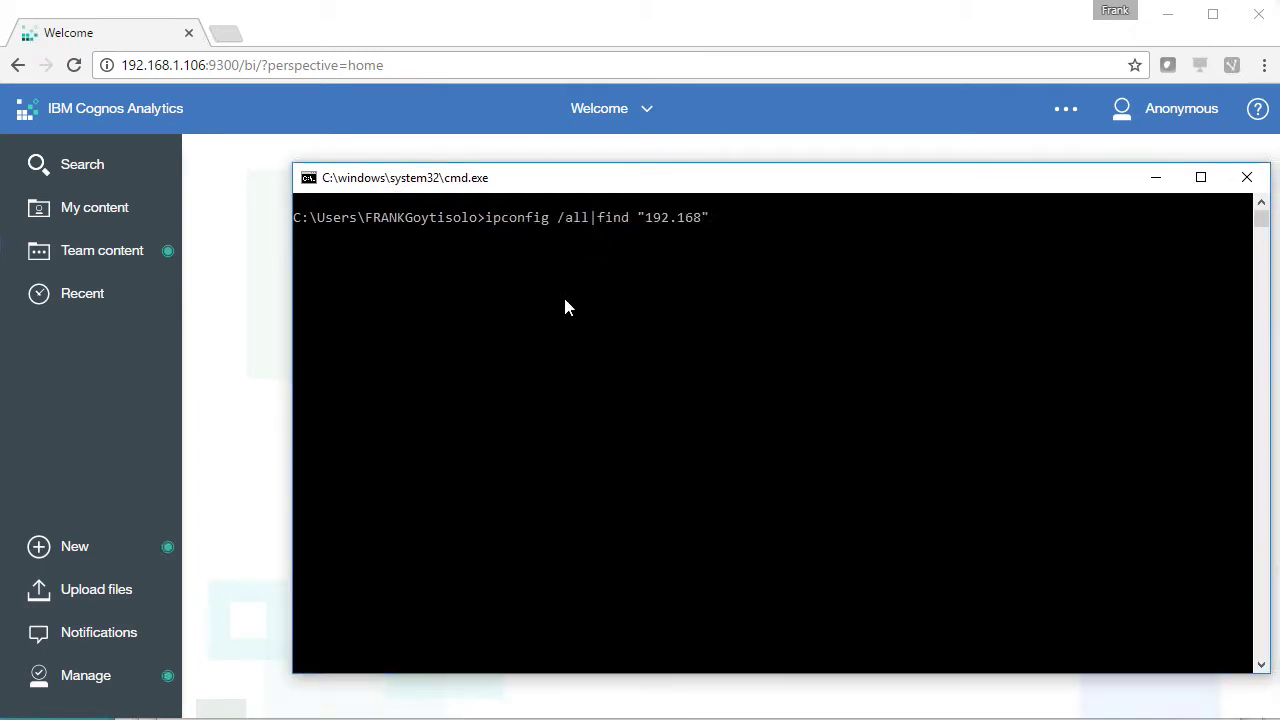
key(Return)
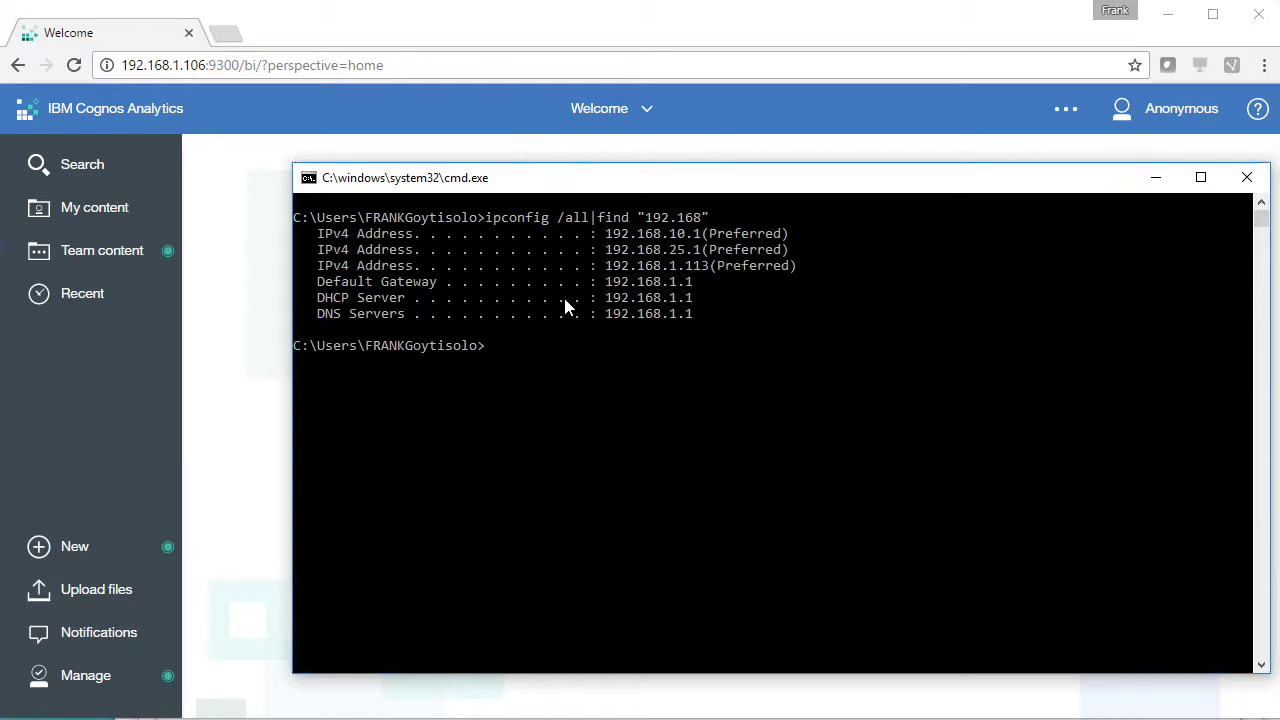
Copy the 192.168.1.113 address and return to the Cognos welcome page
drag(607, 266, 706, 278)
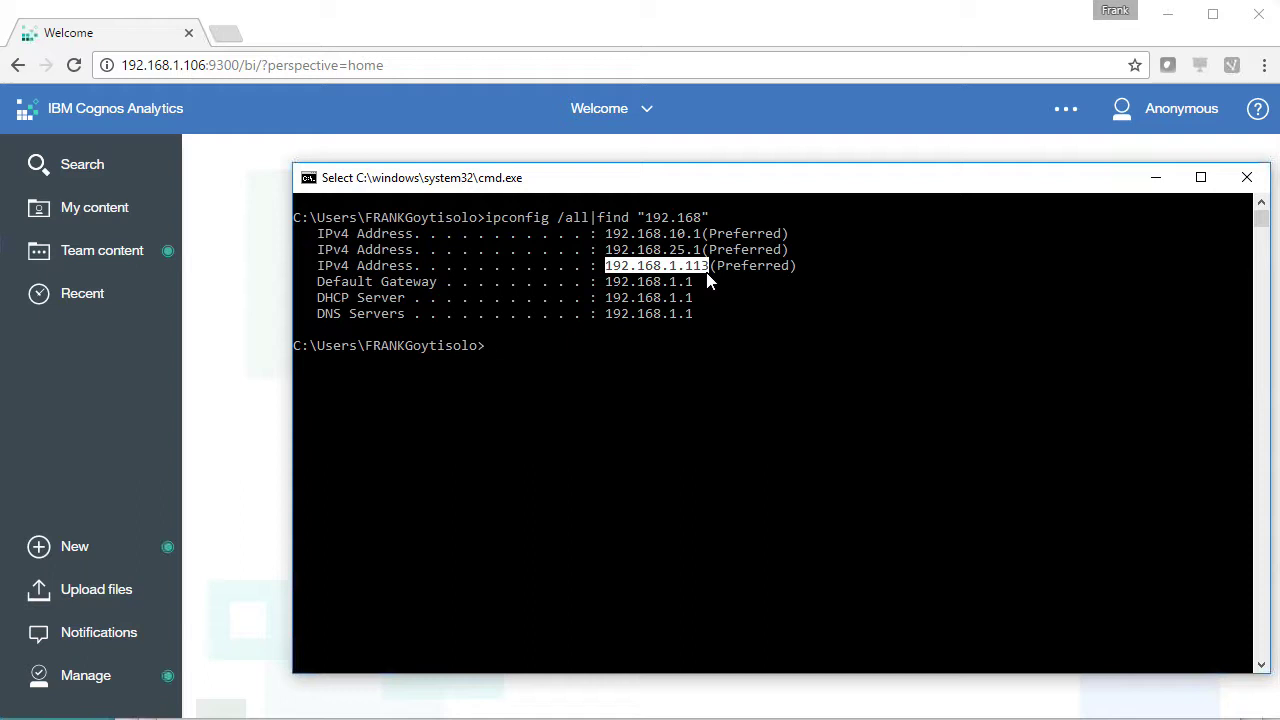
right_click(642, 289)
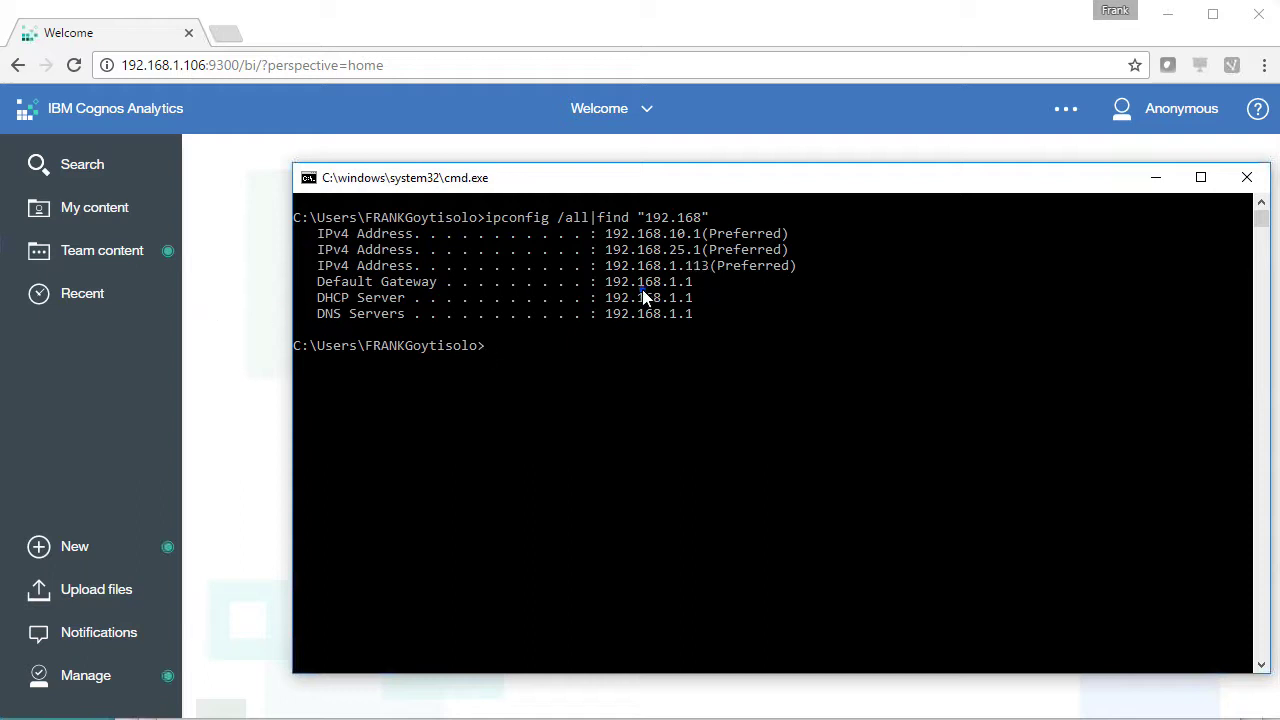
click(228, 287)
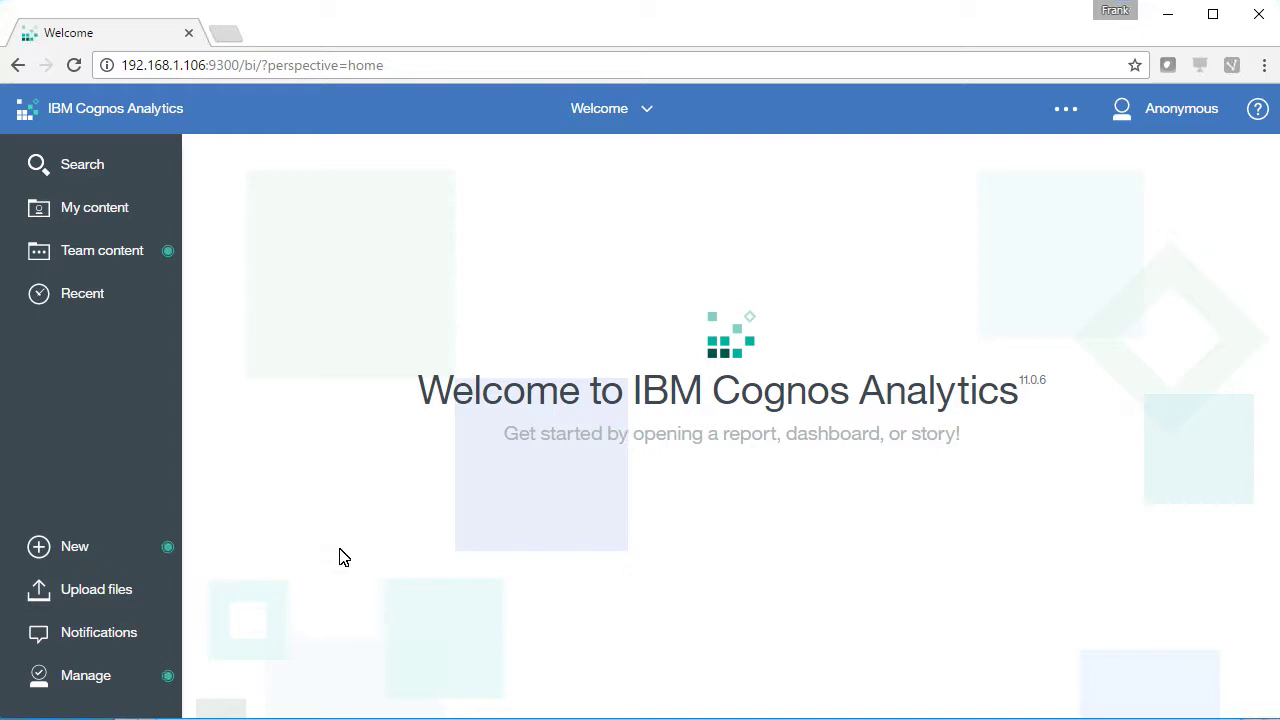
Add a new data server connection and choose Netezza as its type
click(86, 680)
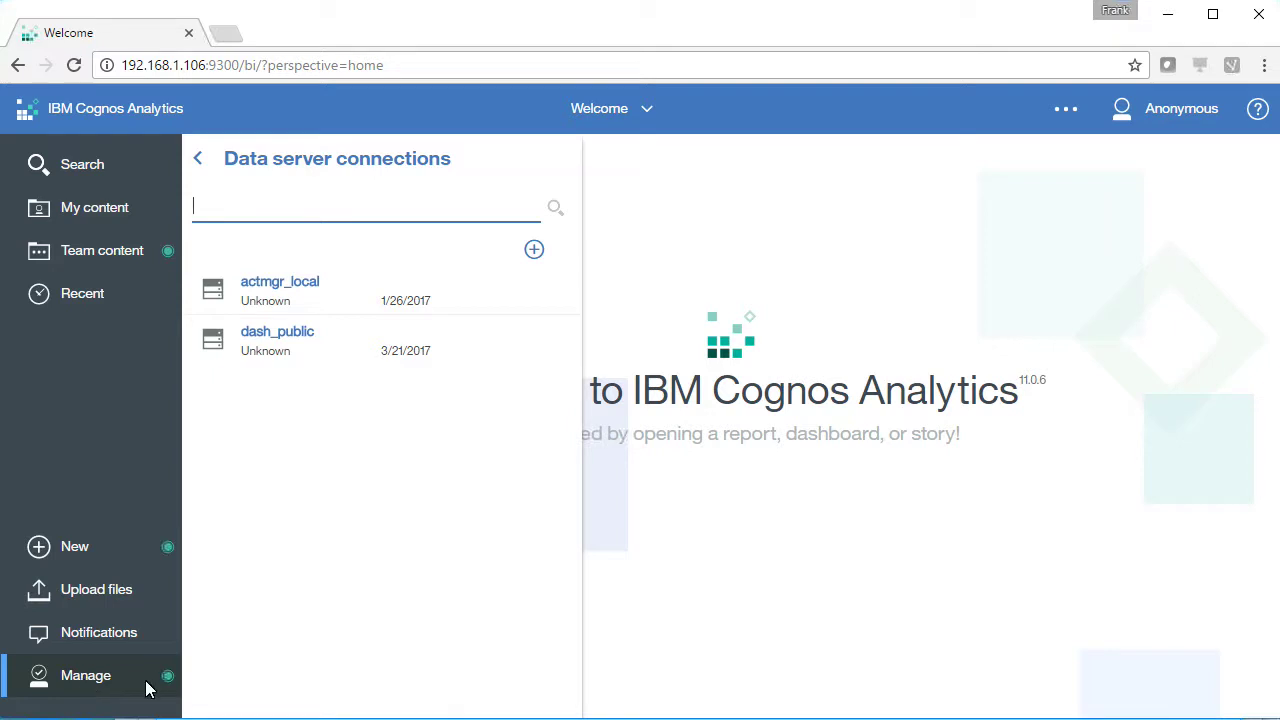
click(534, 251)
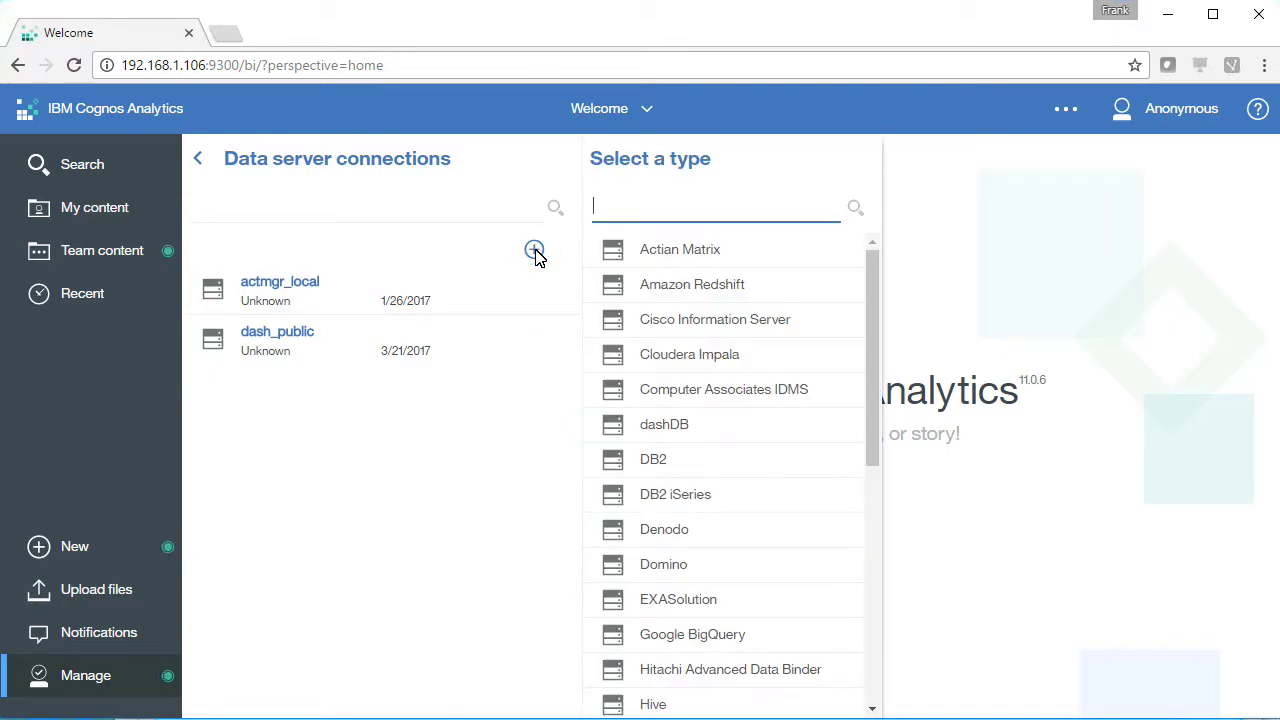
scroll(862, 390, down, 1)
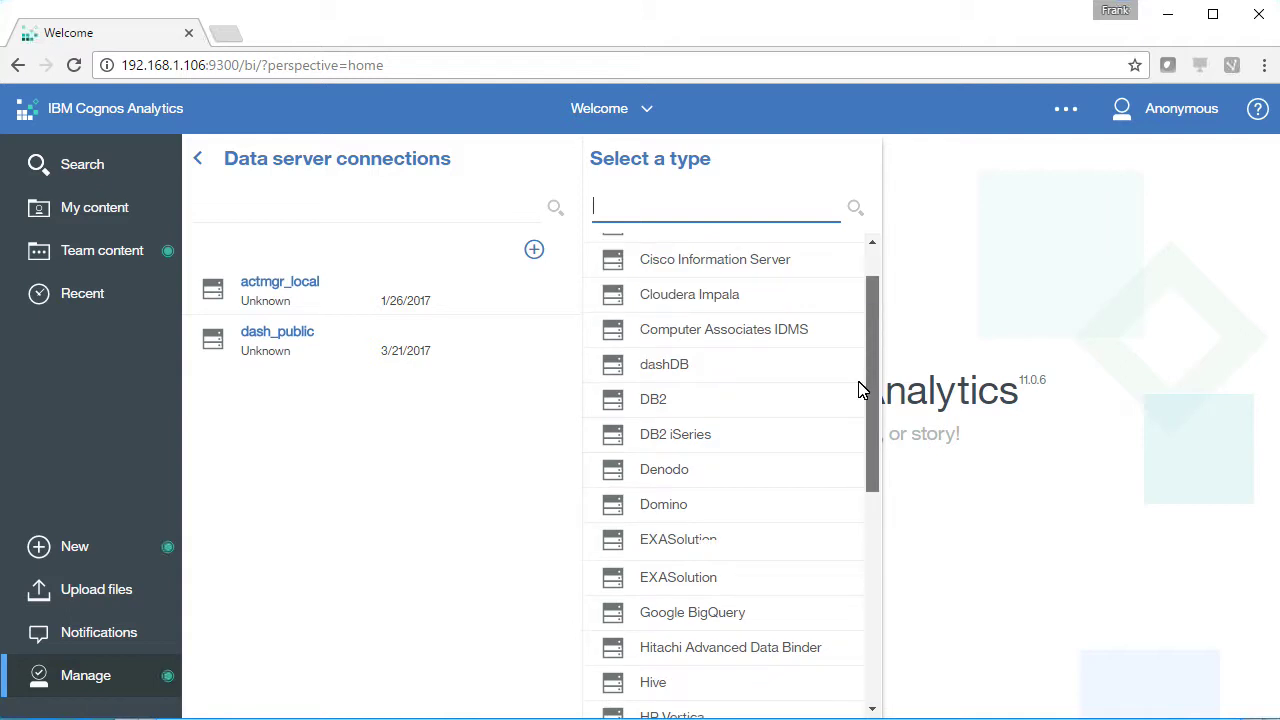
scroll(862, 390, down, 1)
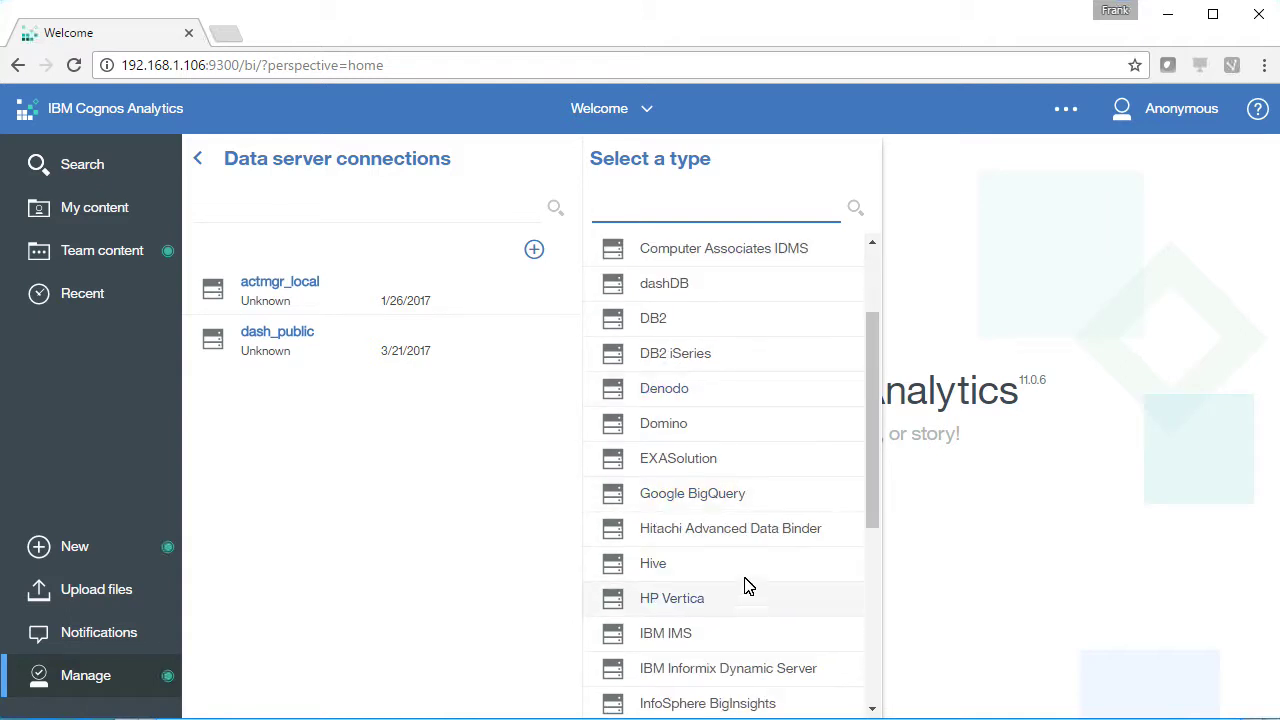
scroll(765, 600, down, 2)
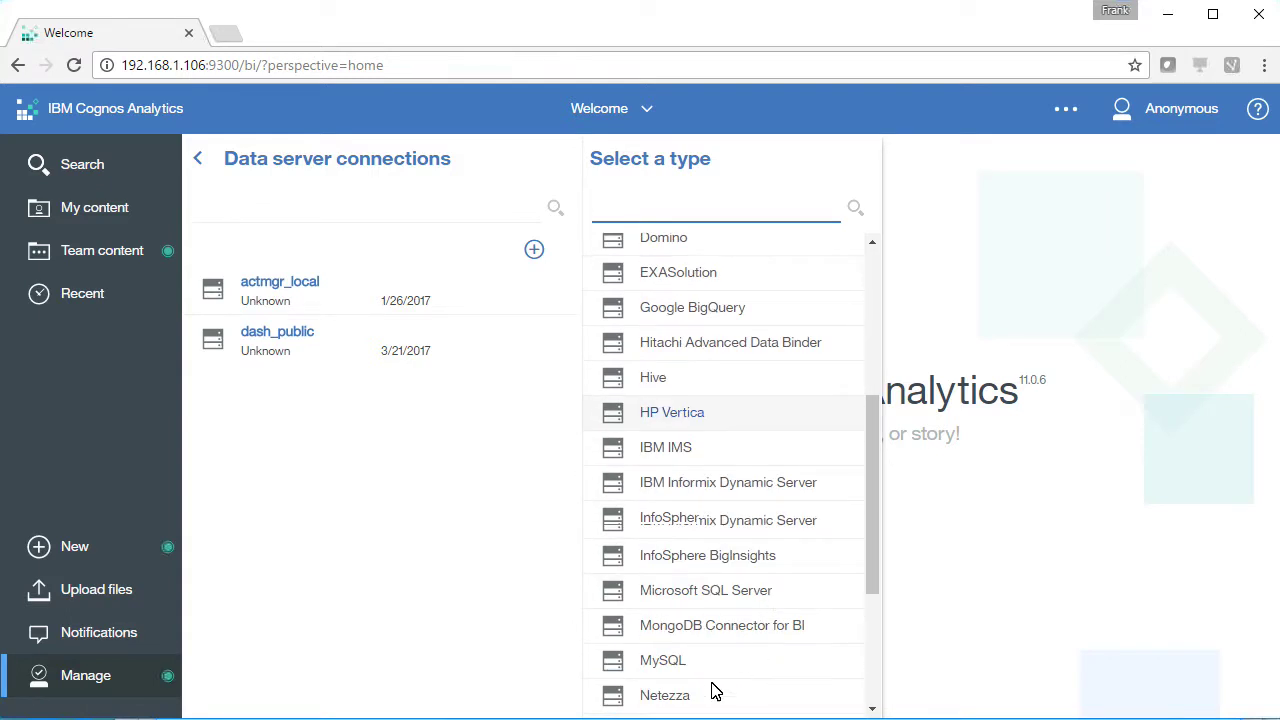
scroll(690, 695, down, 3)
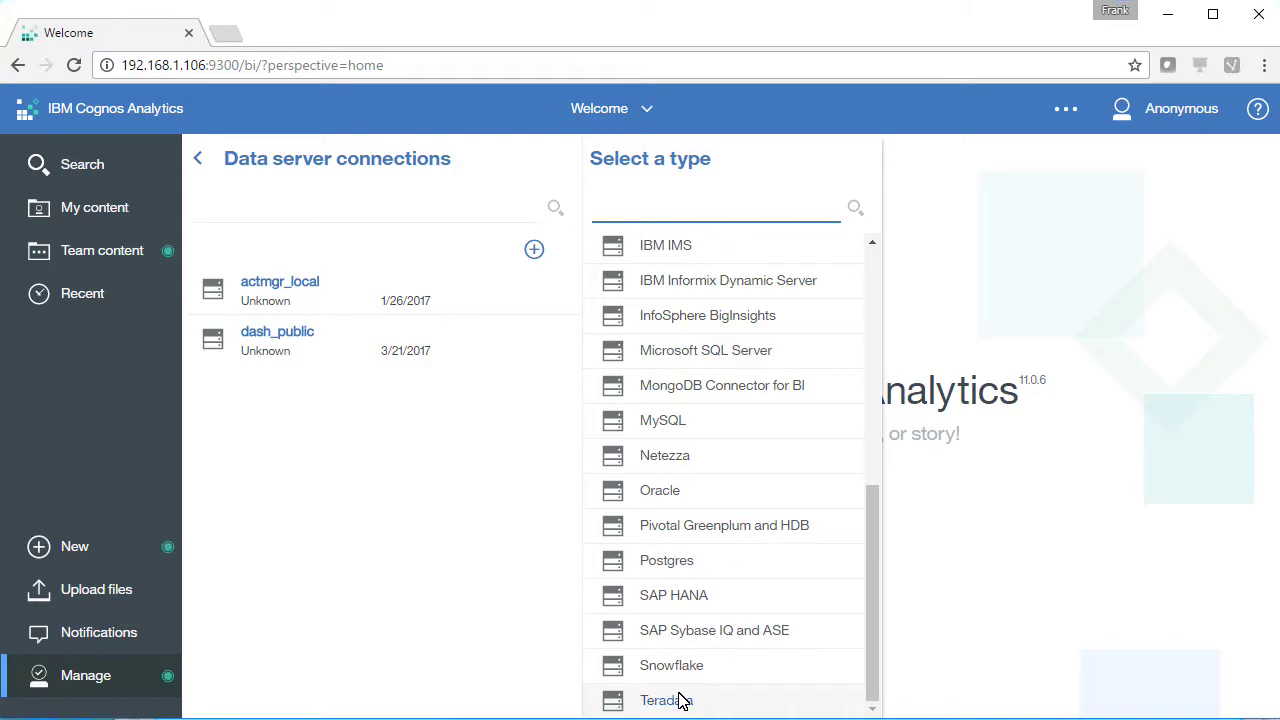
click(660, 457)
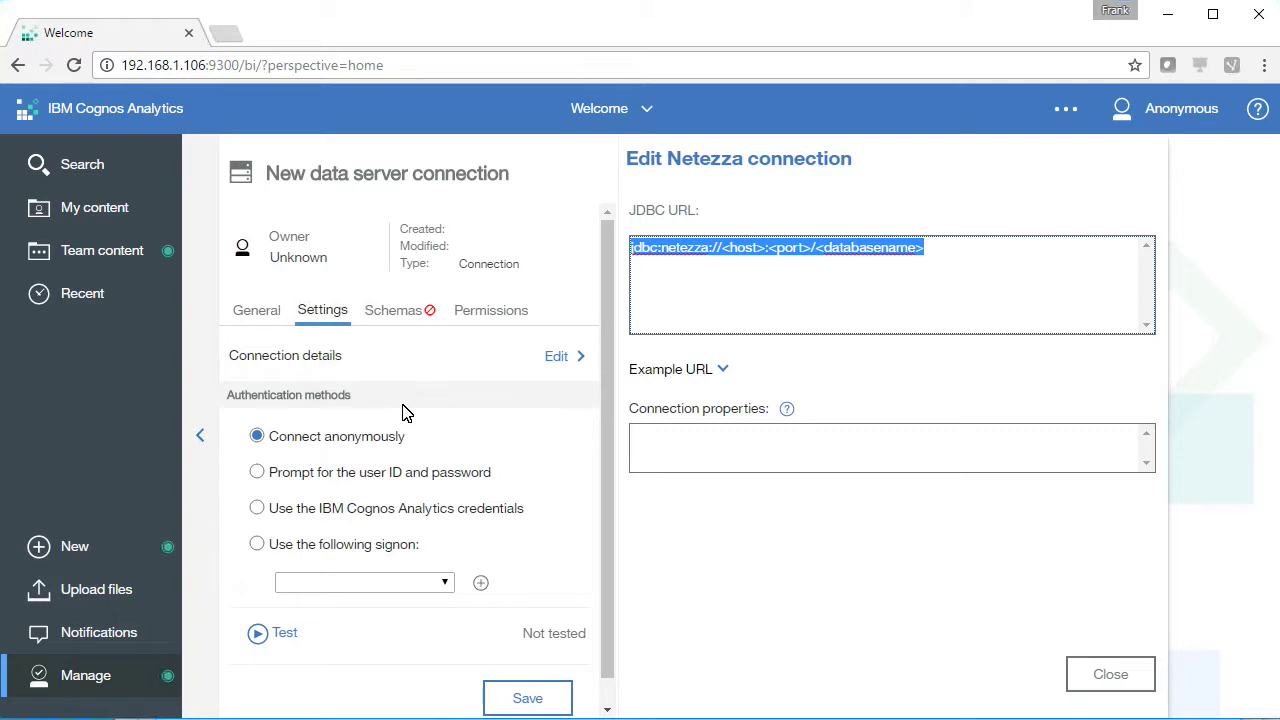
Create the nzadmin signon with user ID admin, enter and confirm its password, and save it
click(290, 549)
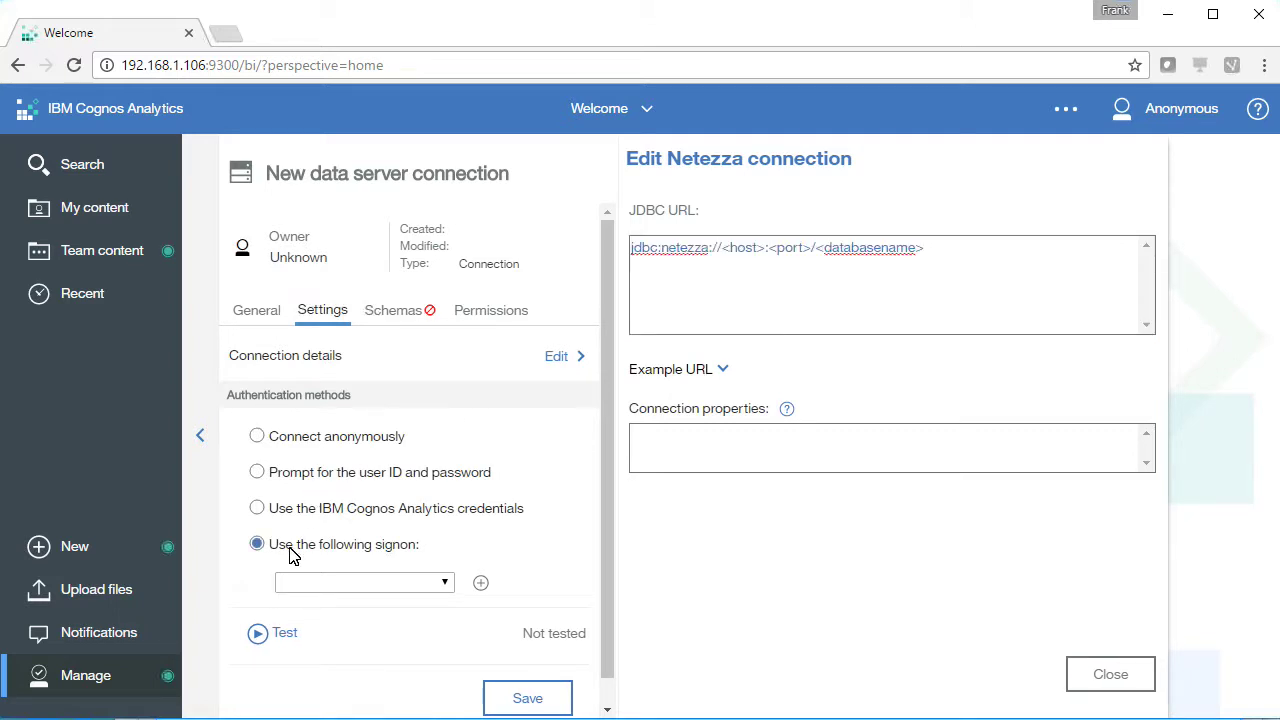
click(481, 583)
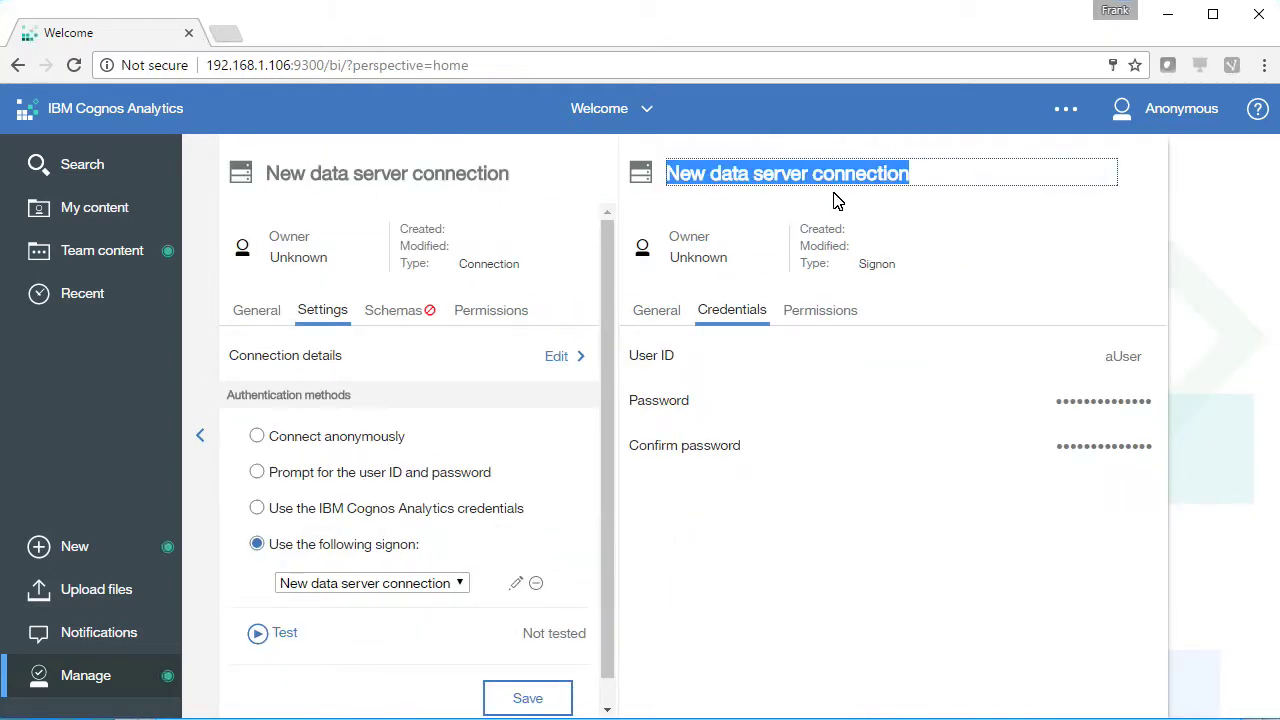
text(nzadmin)
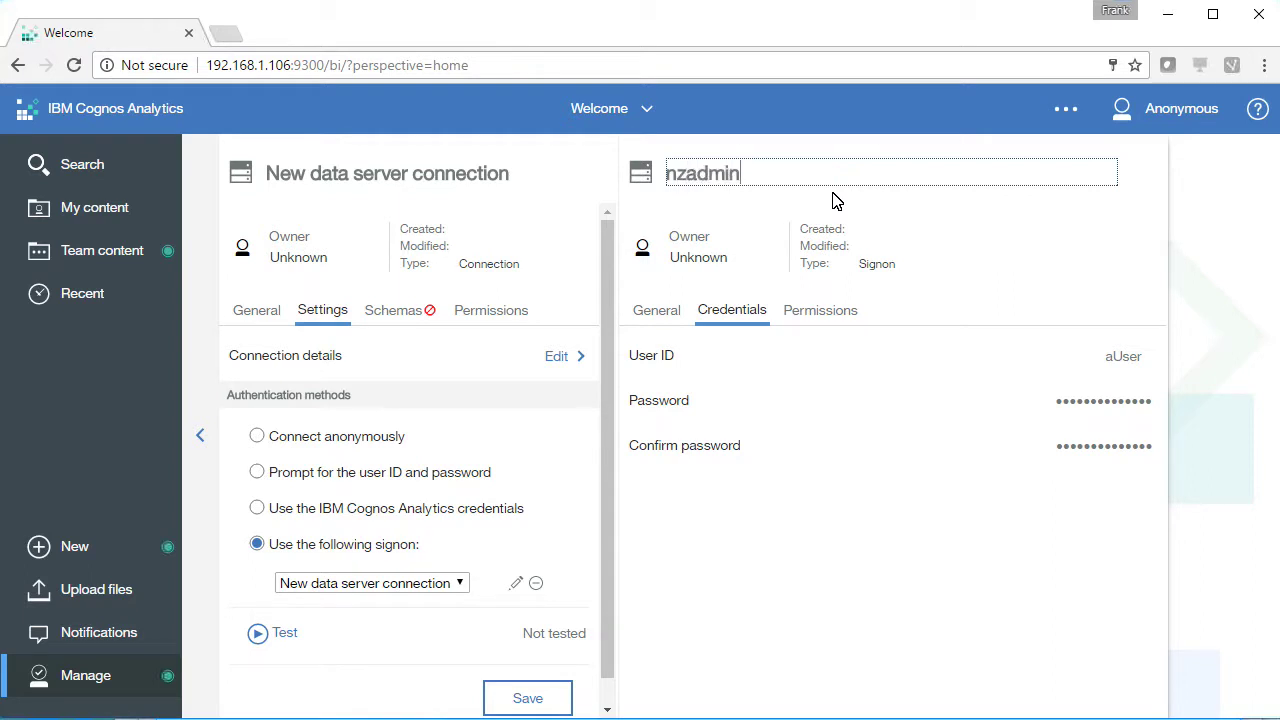
click(1057, 366)
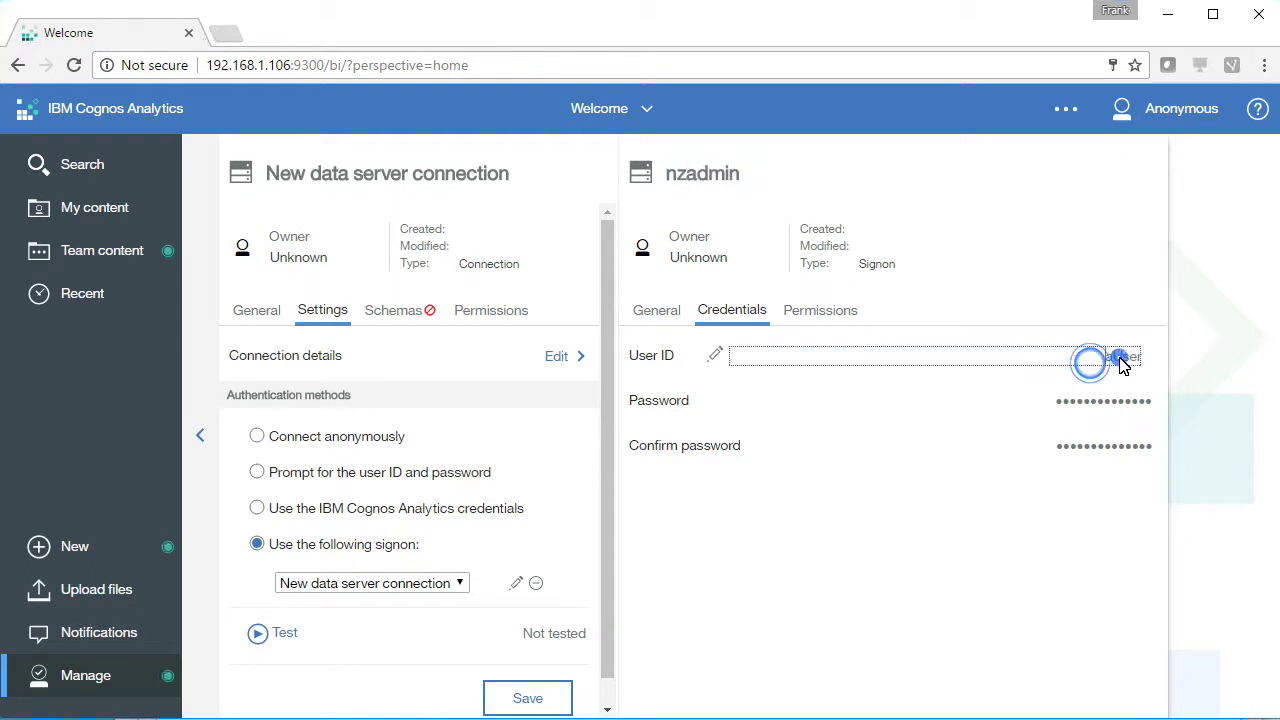
text(admin)
key(Delete)
key(Delete)
key(Delete)
key(Delete)
key(Delete)
click(1040, 416)
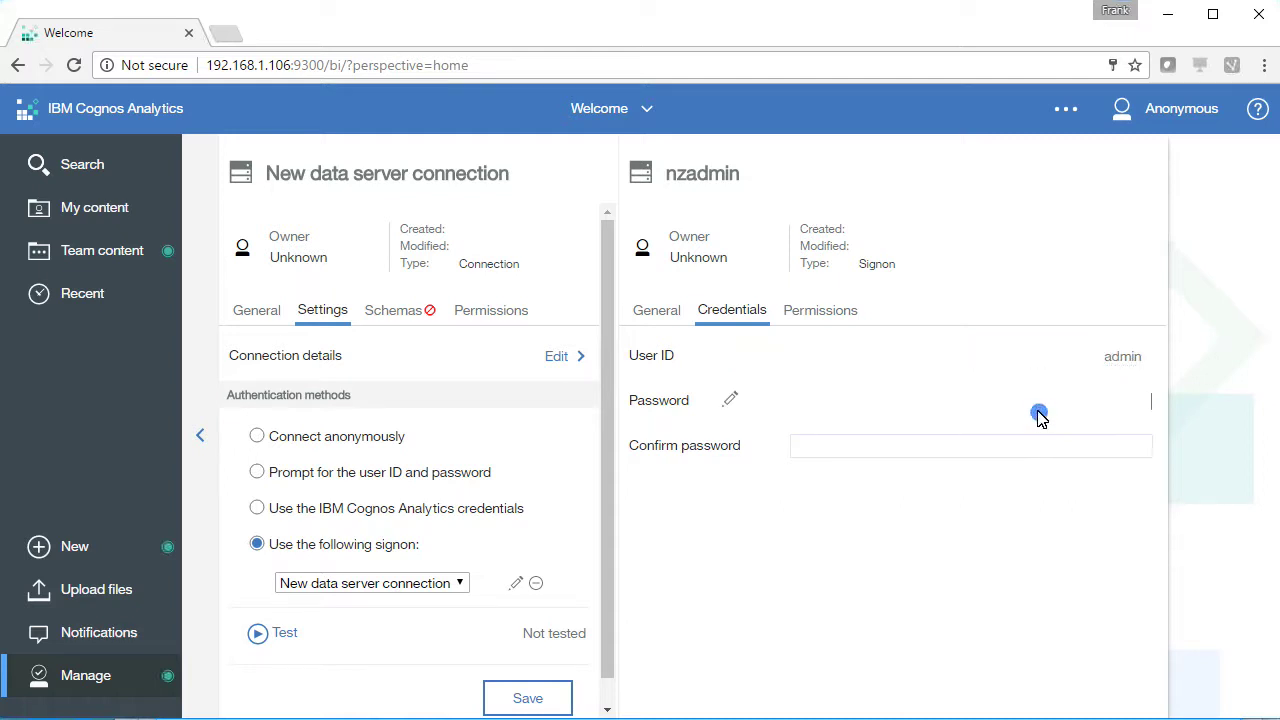
text(password)
key(Tab)
text(pa)
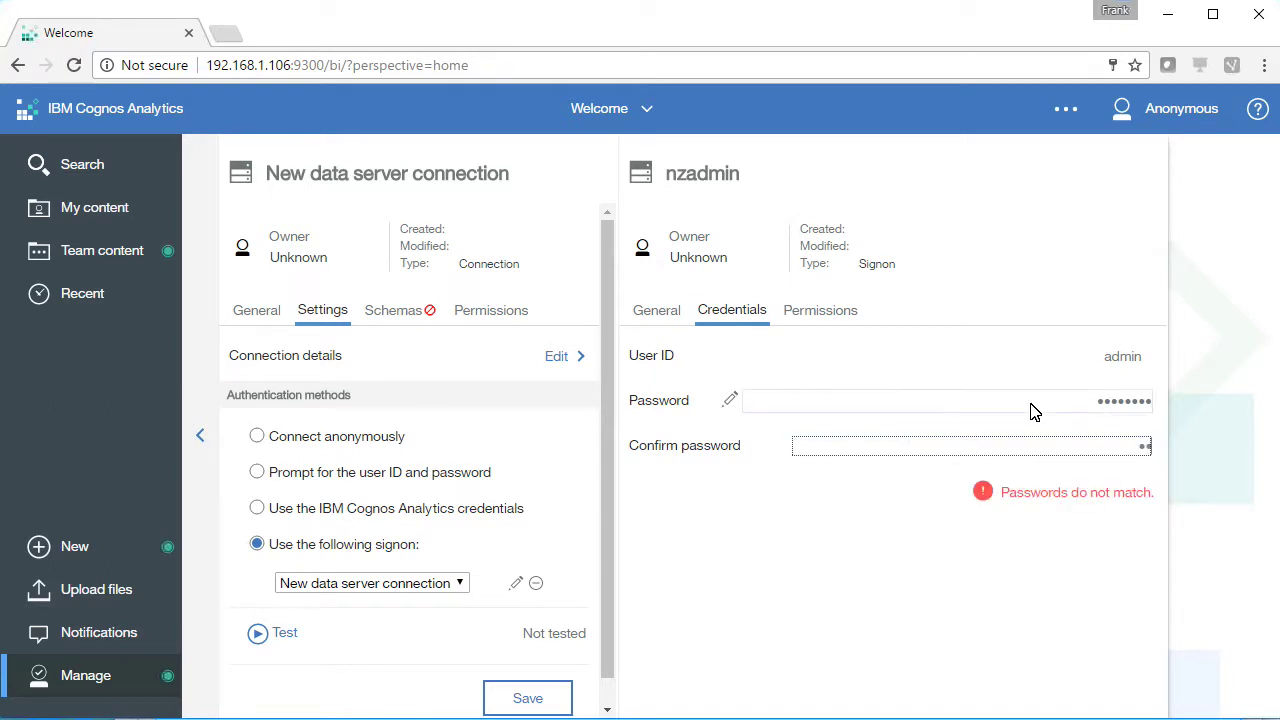
text(ssword)
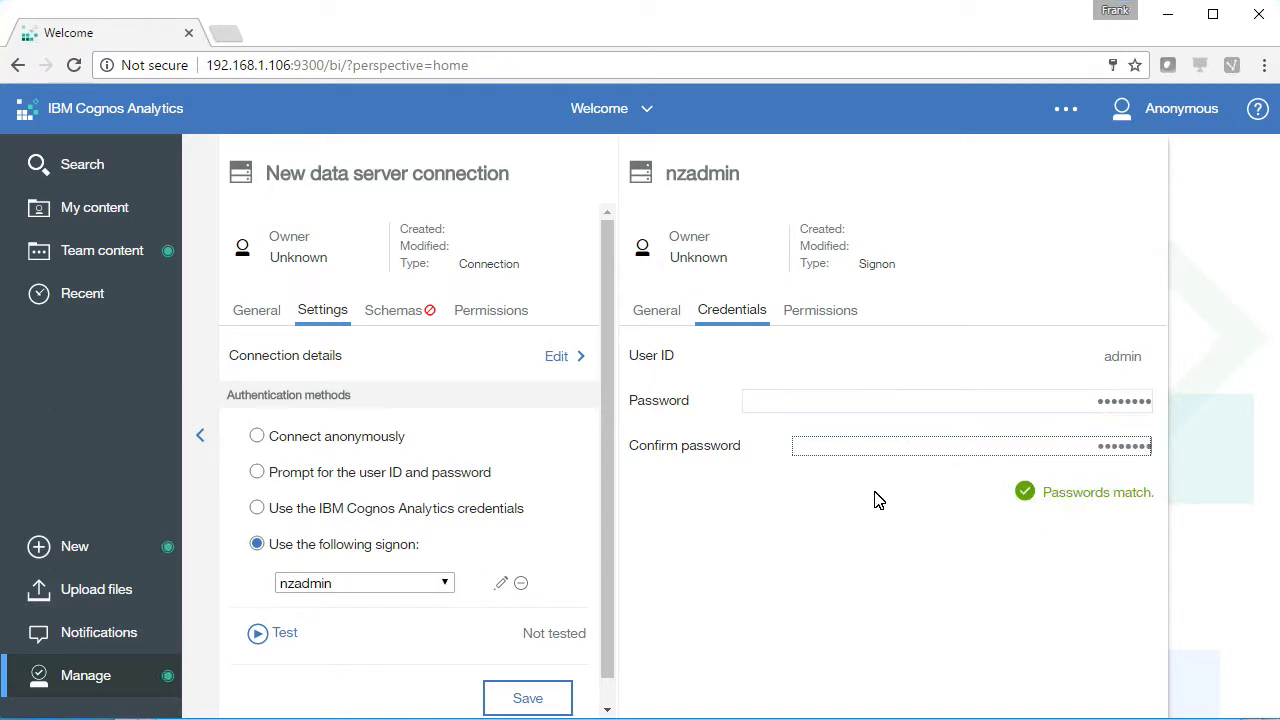
click(528, 698)
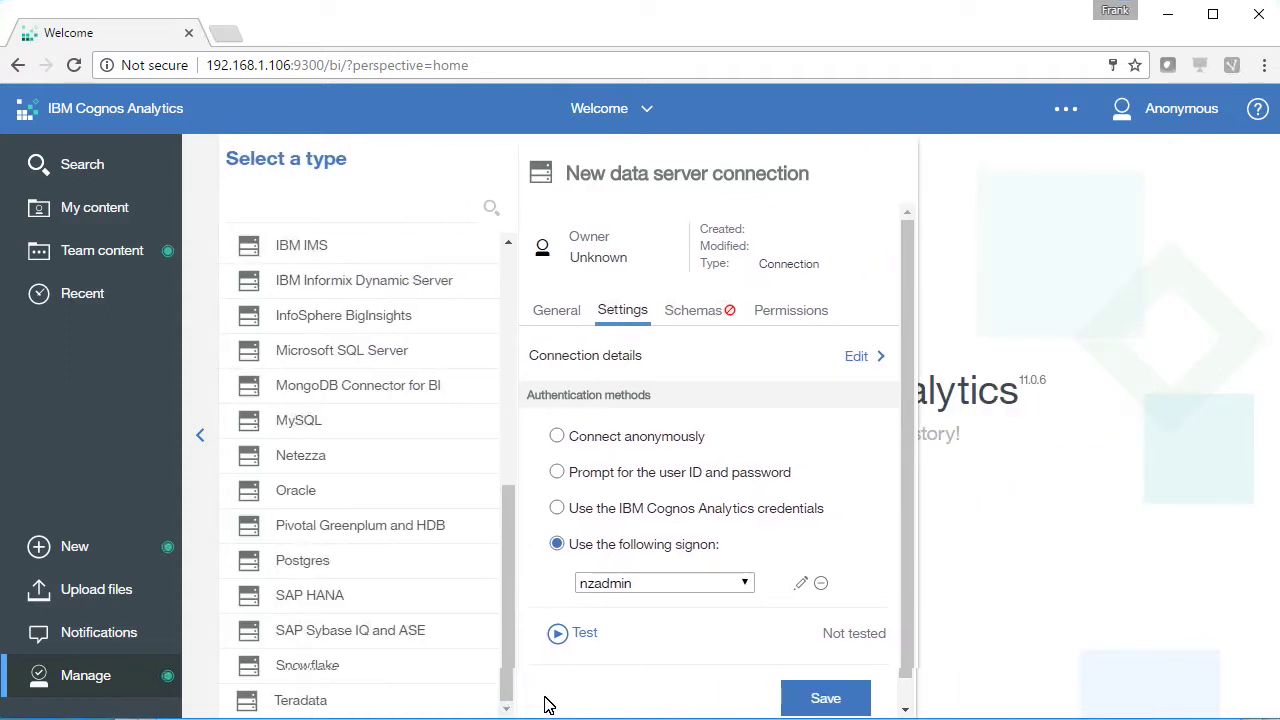
click(601, 669)
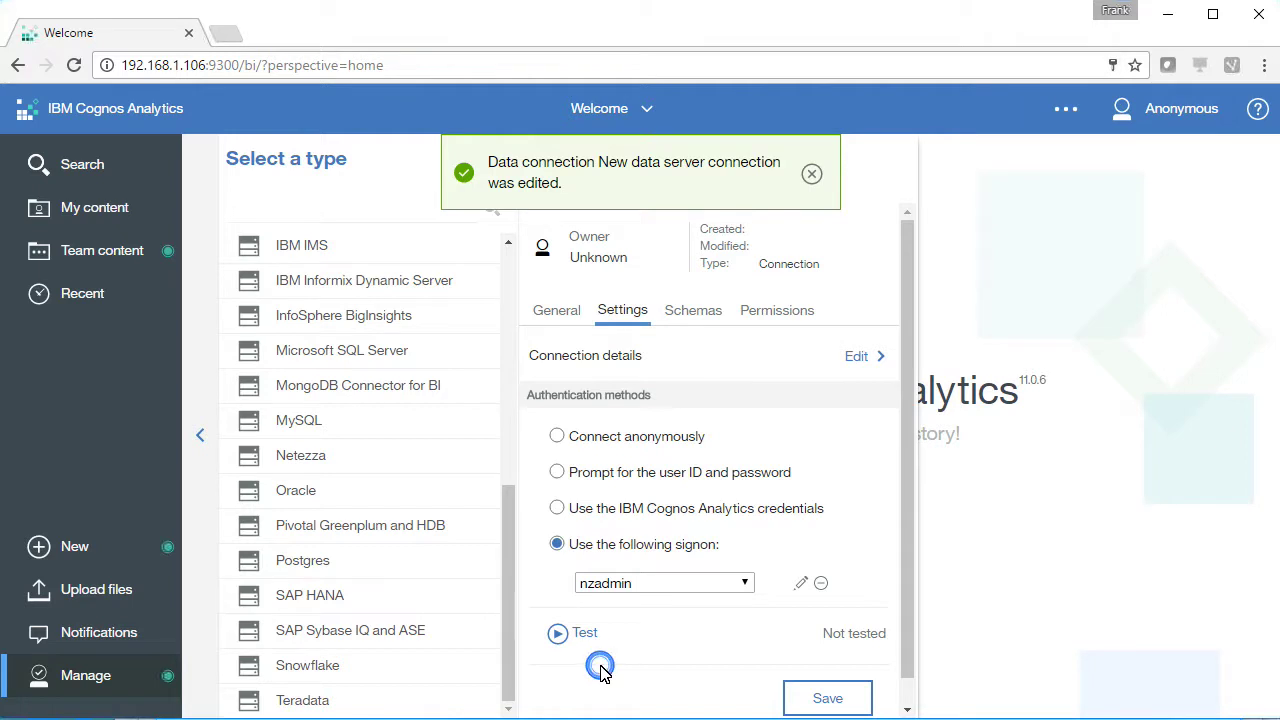
Rename the connection to netezza
click(814, 177)
drag(831, 173, 539, 151)
text(net4e)
key(BackSpace)
key(BackSpace)
key(BackSpace)
text(tezza)
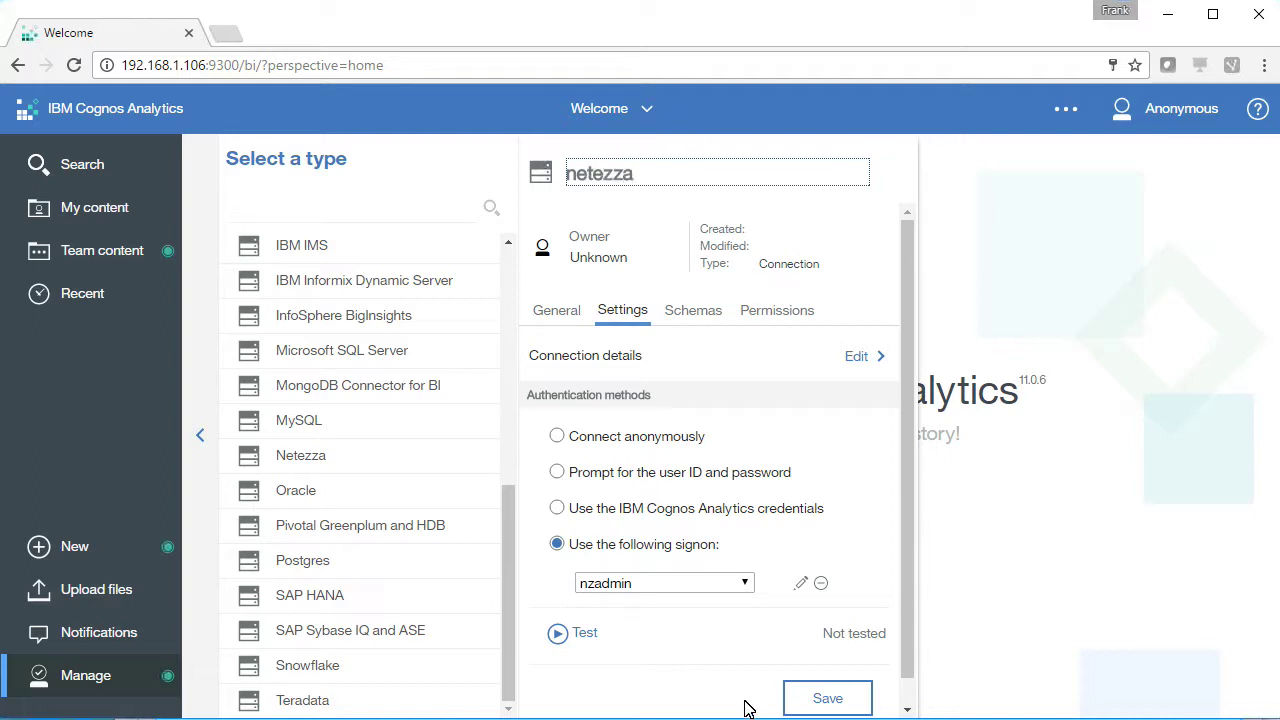
Fill the JDBC URL with host 192.168.1.113, port 5480 and database test
click(668, 694)
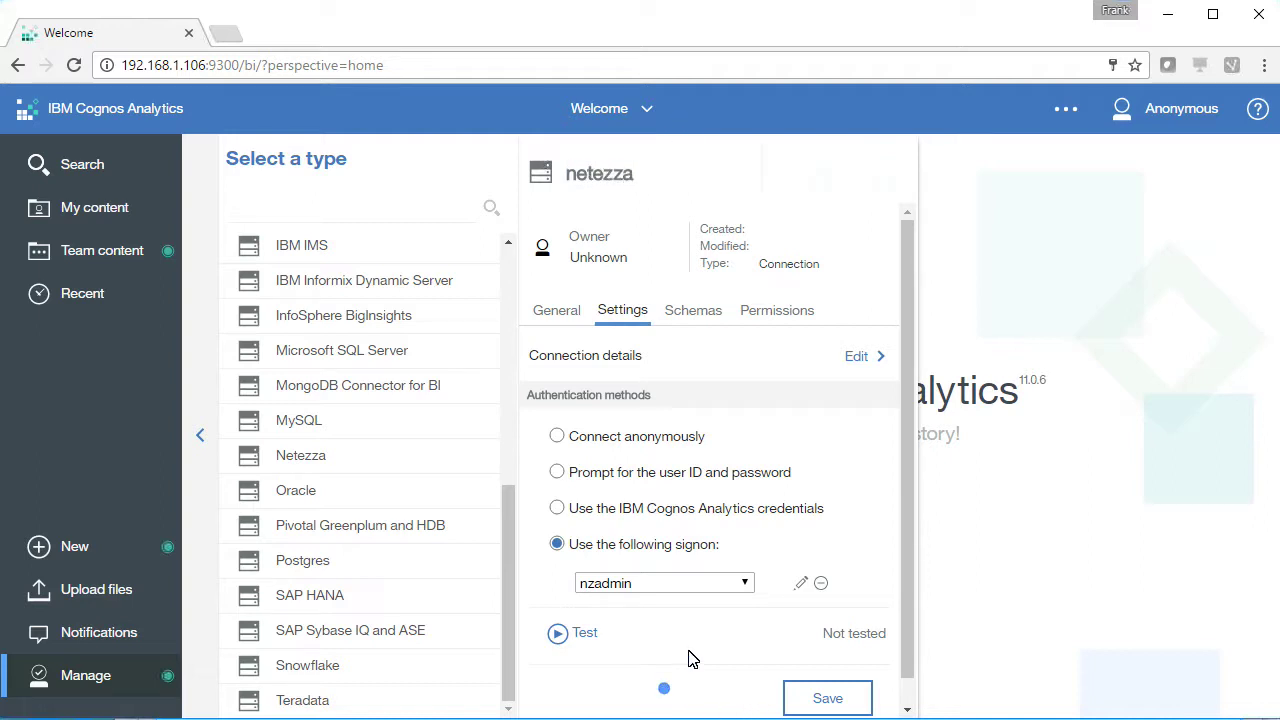
click(857, 356)
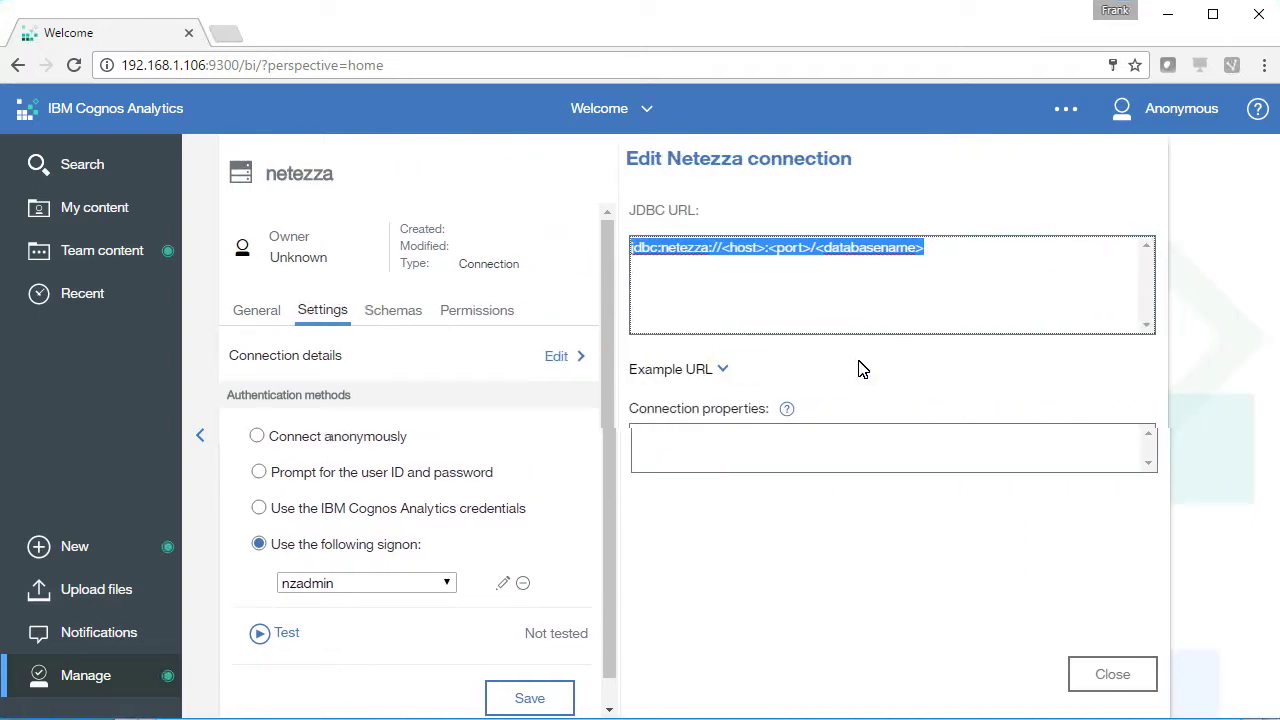
click(722, 250)
drag(722, 251, 764, 252)
text(192)
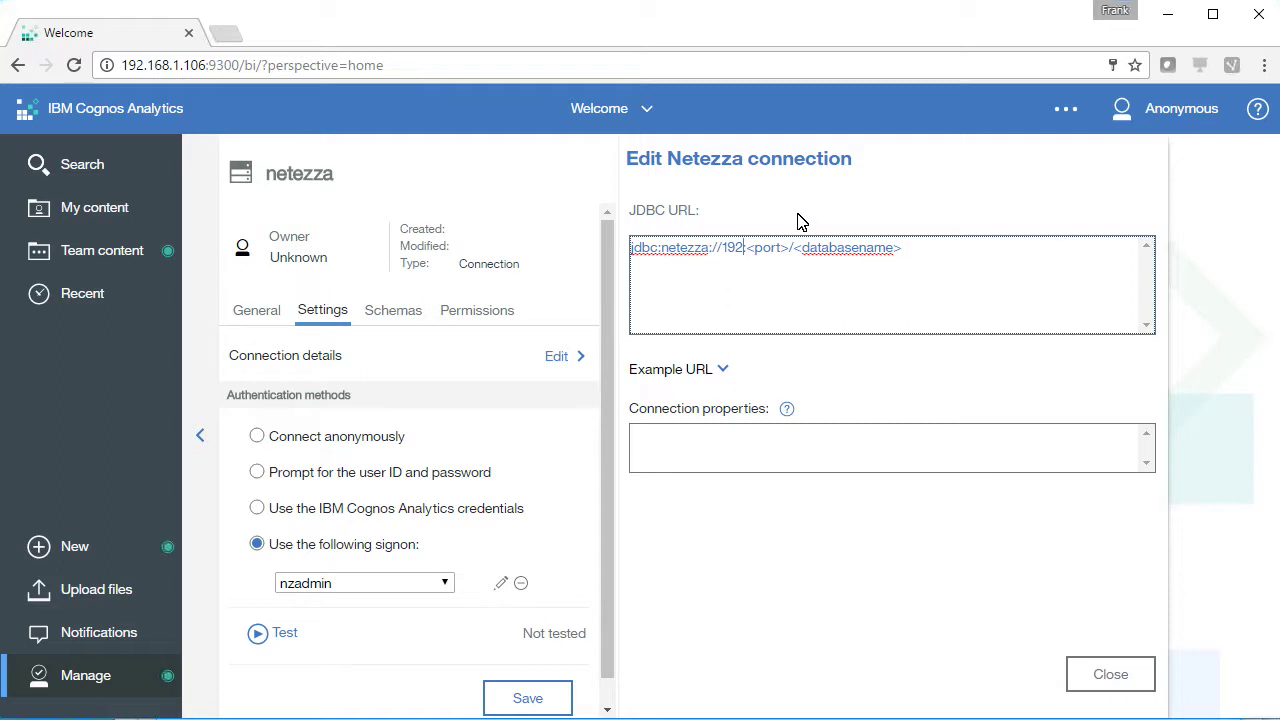
text(.168.1.113)
key(Delete)
key(Delete)
key(Delete)
key(Delete)
key(Delete)
key(Delete)
text(:5480)
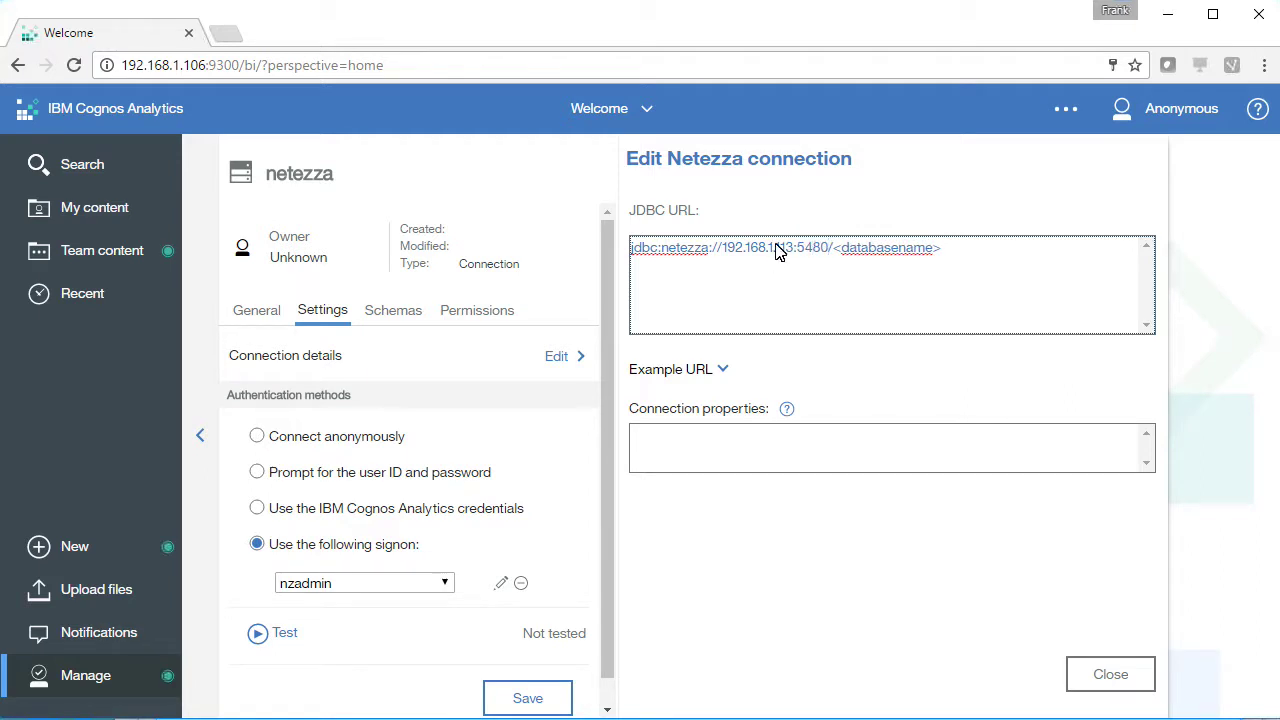
click(833, 250)
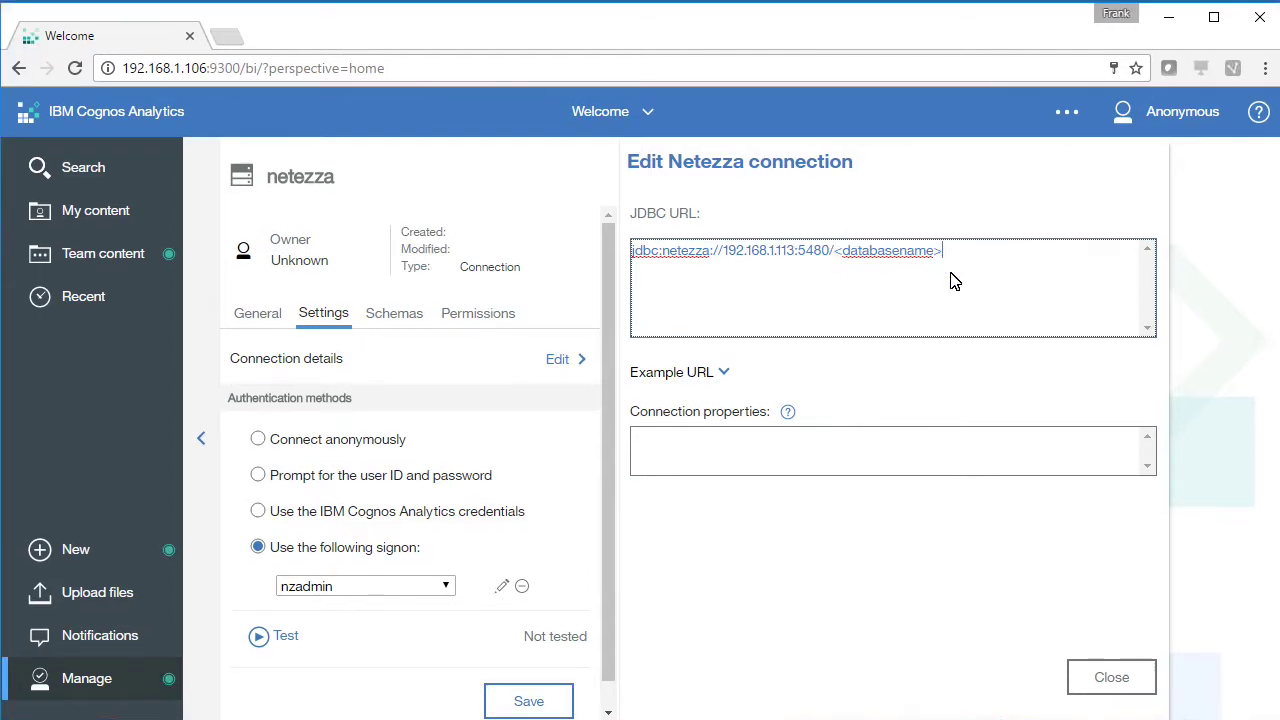
key(BackSpace)
key(BackSpace)
key(BackSpace)
key(BackSpace)
key(BackSpace)
key(BackSpace)
key(BackSpace)
key(BackSpace)
key(BackSpace)
key(BackSpace)
key(BackSpace)
key(BackSpace)
key(BackSpace)
key(BackSpace)
text(test)
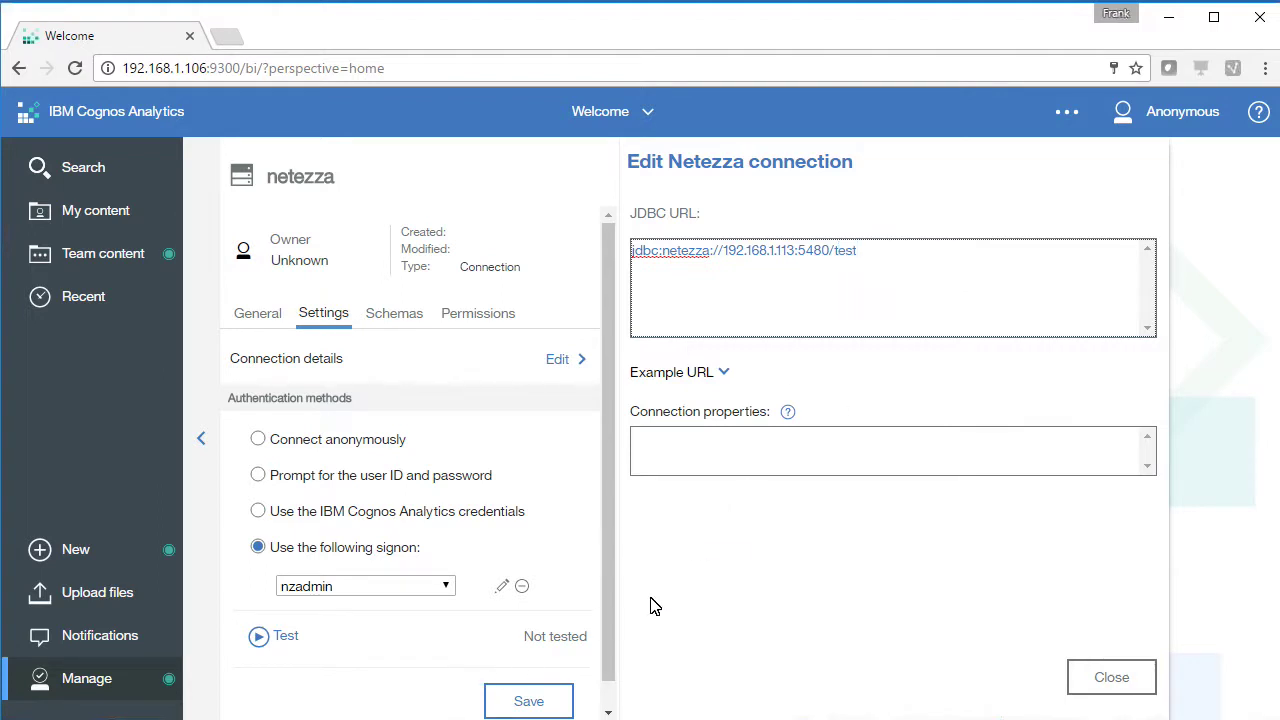
Save the netezza connection, test it to Success, close the editor and switch to the VM
click(531, 705)
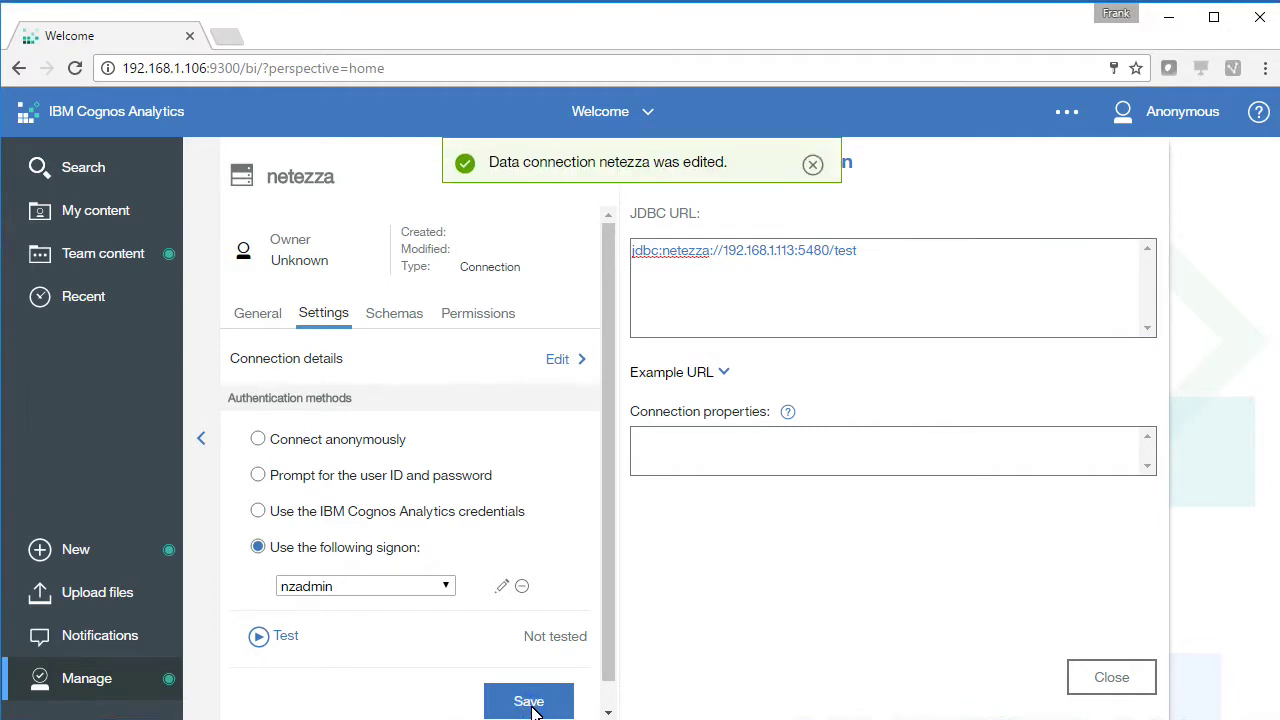
click(284, 648)
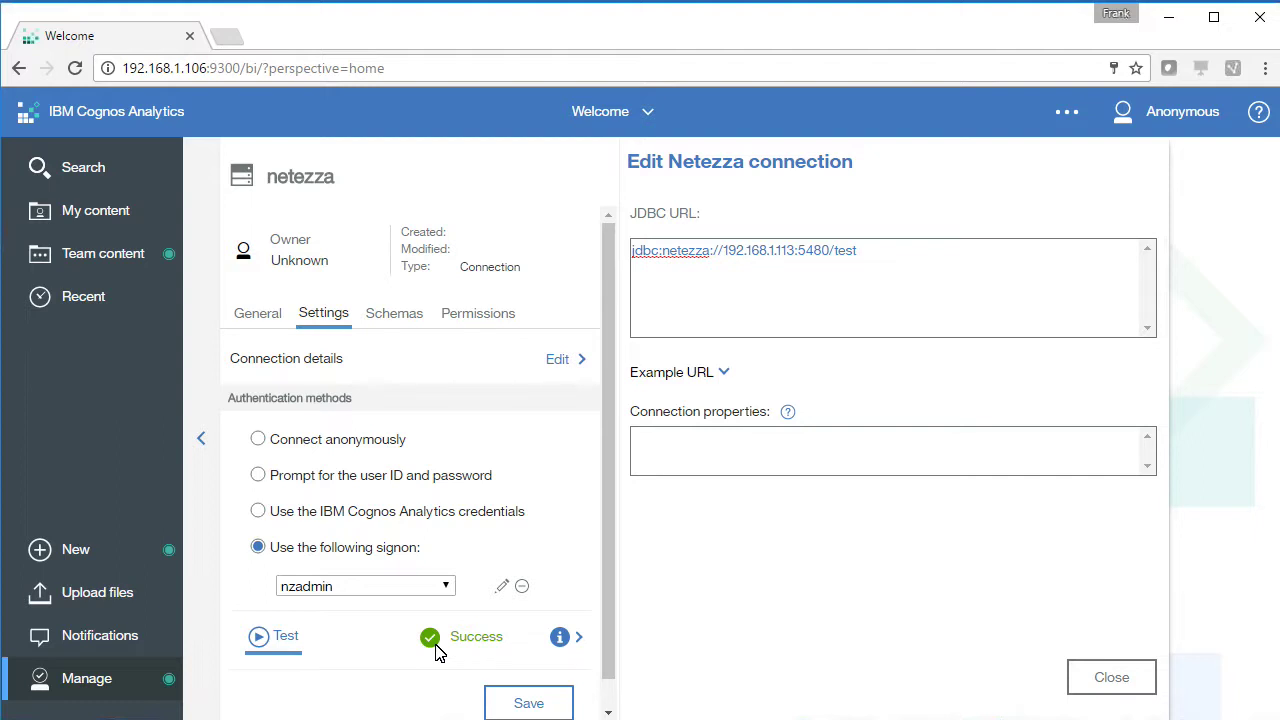
click(1108, 677)
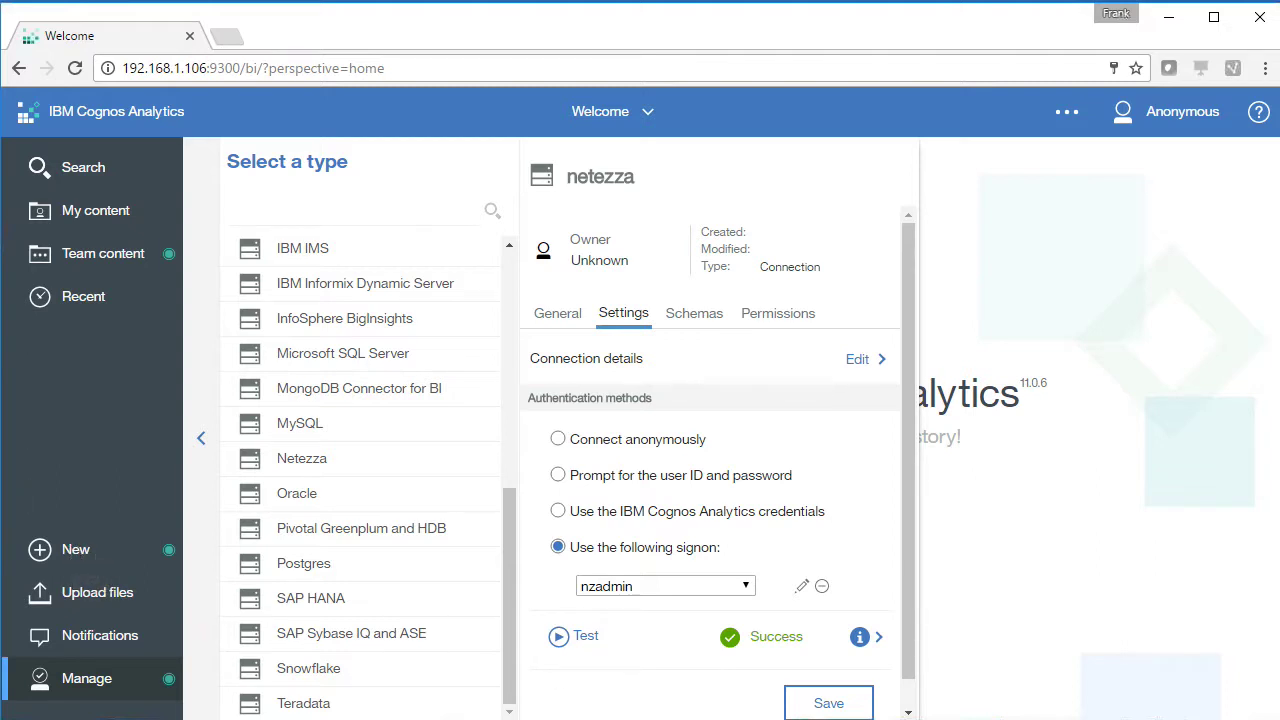
key(alt+Tab)
Launch nzsql, connect with \c test and describe the table with \d satisfaction
click(727, 590)
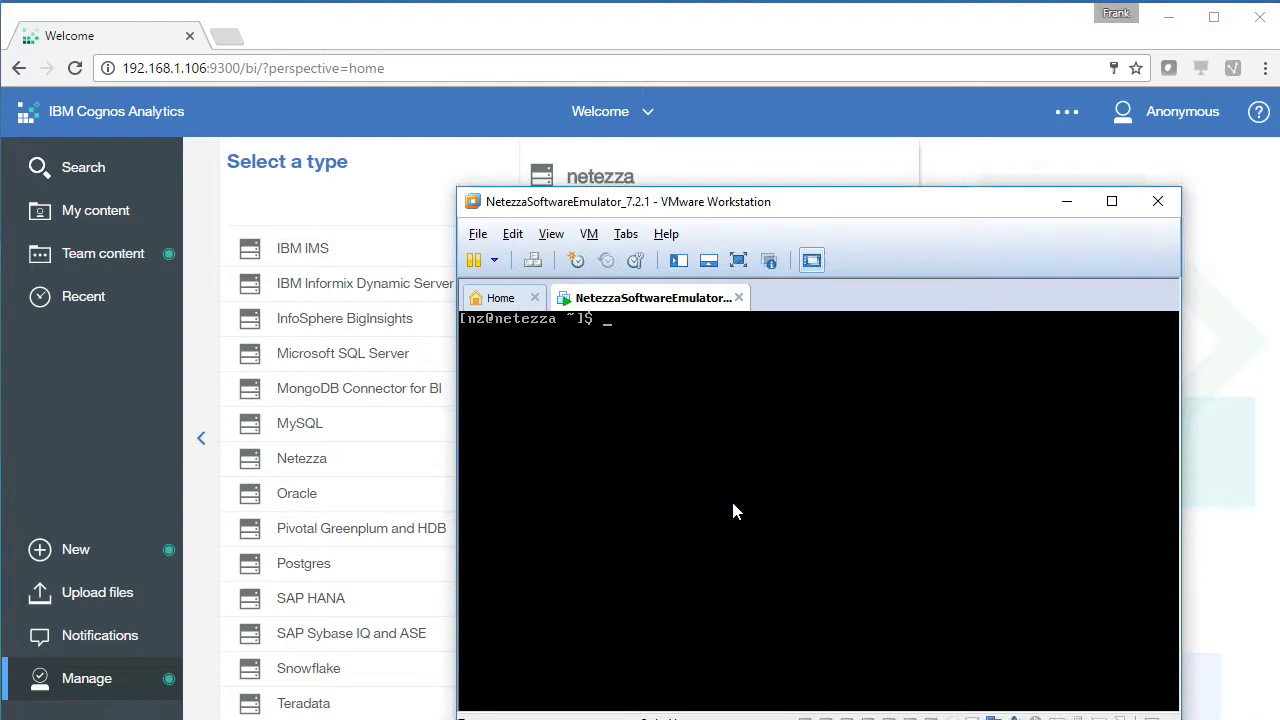
text(nzsql)
key(Return)
text(\c test)
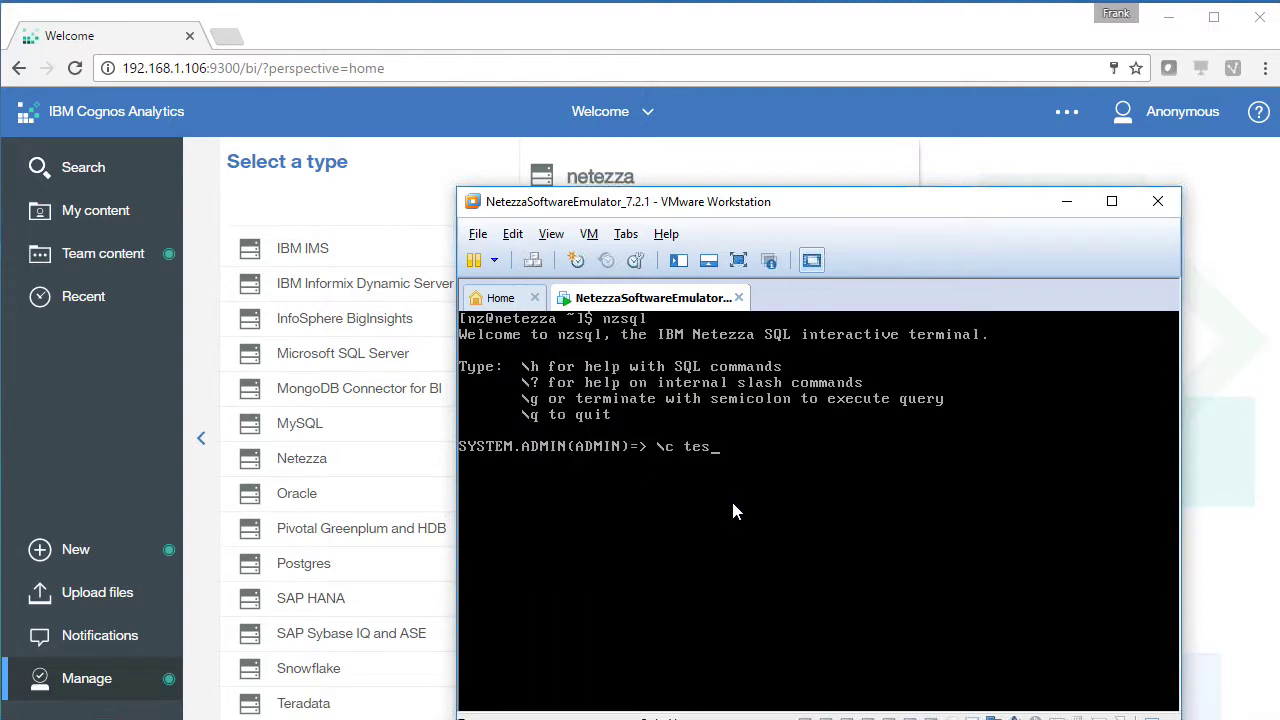
key(Return)
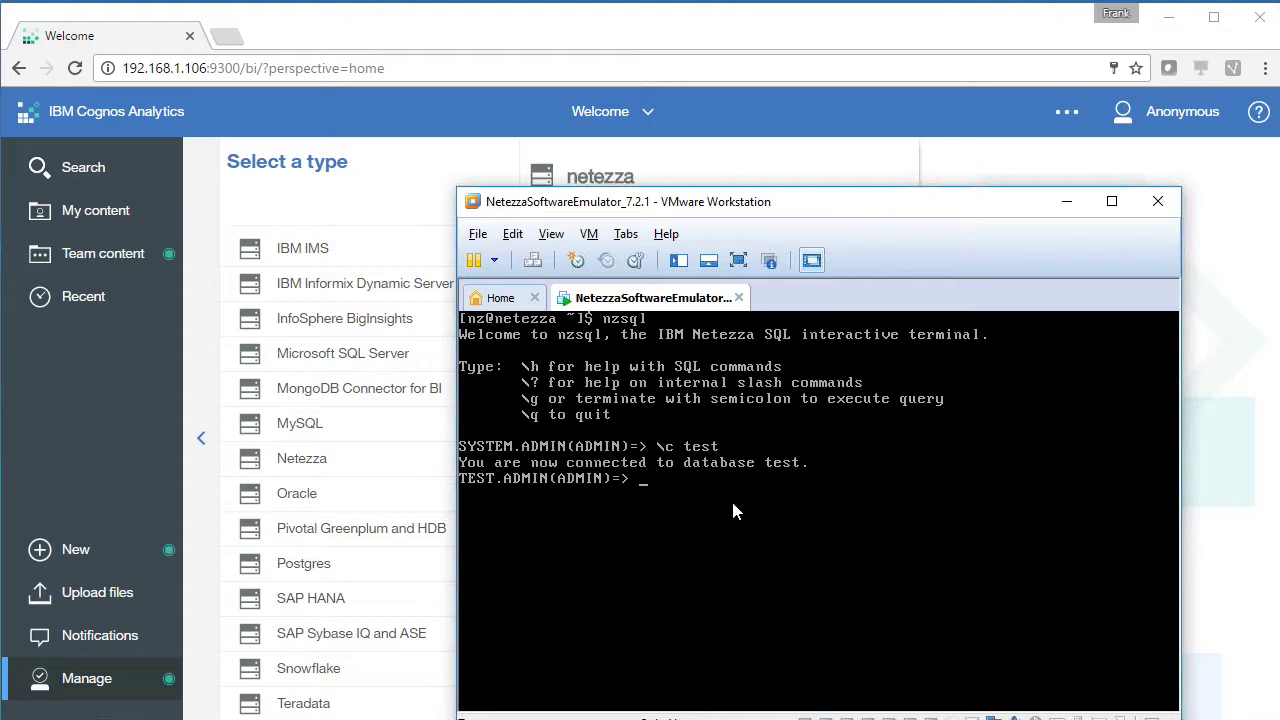
text(\d satisfaction)
key(Return)
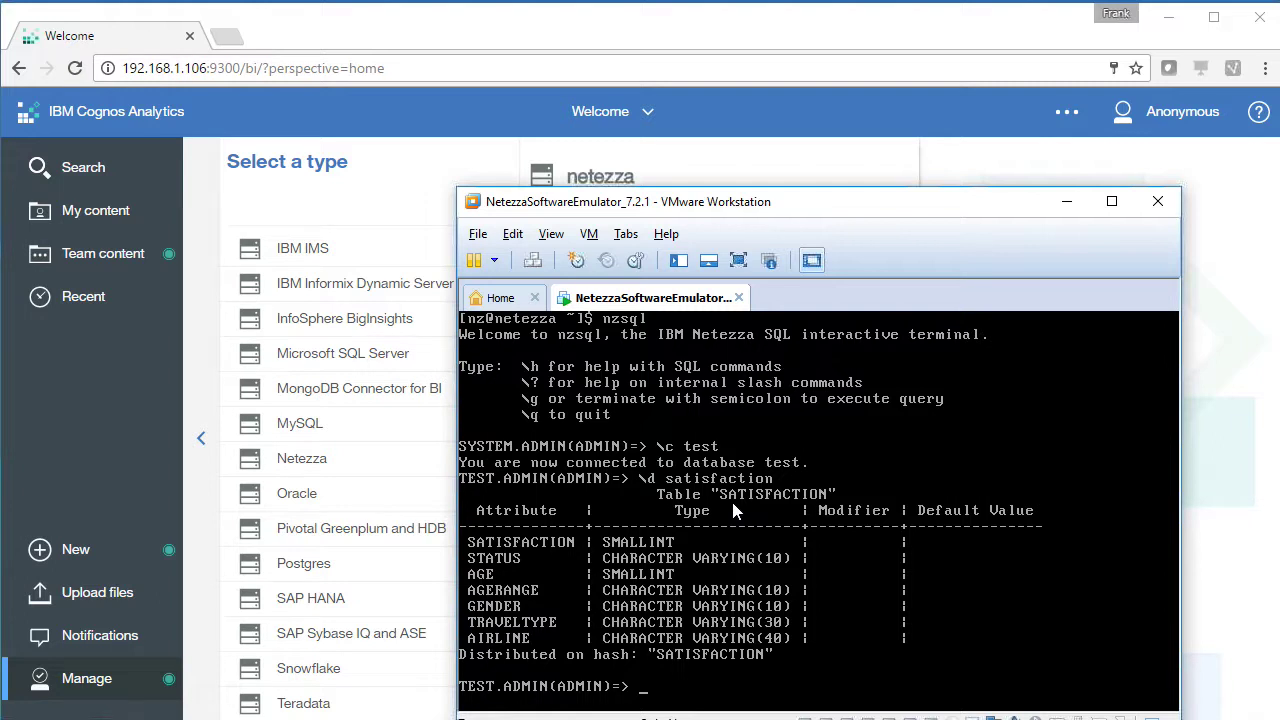
Start a new data module, pick the netezza server and load metadata for TEST/ADMIN
click(111, 449)
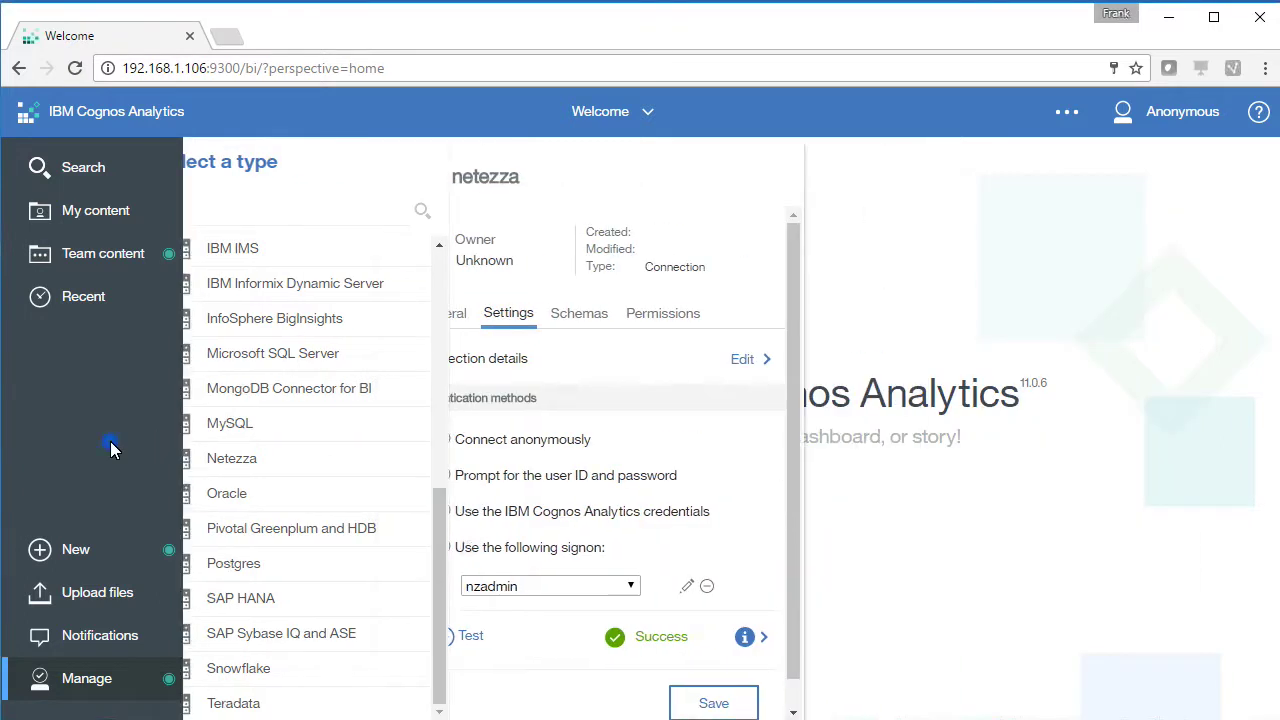
click(86, 547)
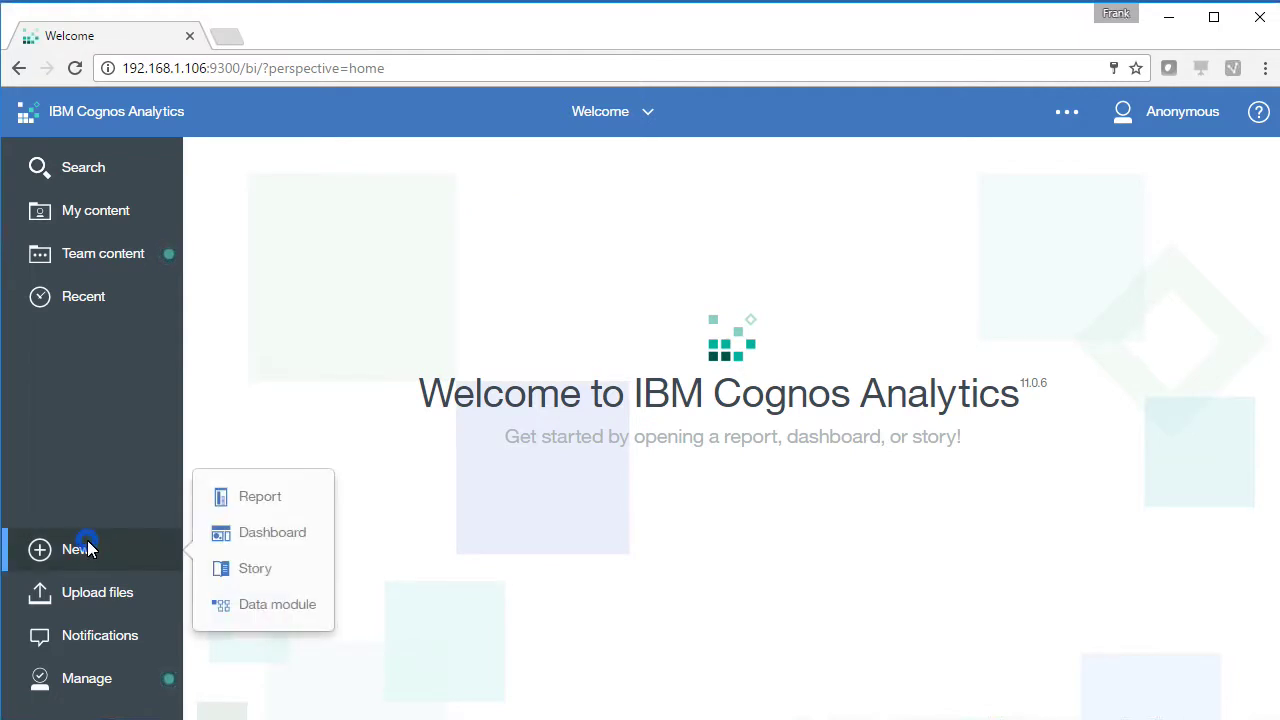
click(254, 606)
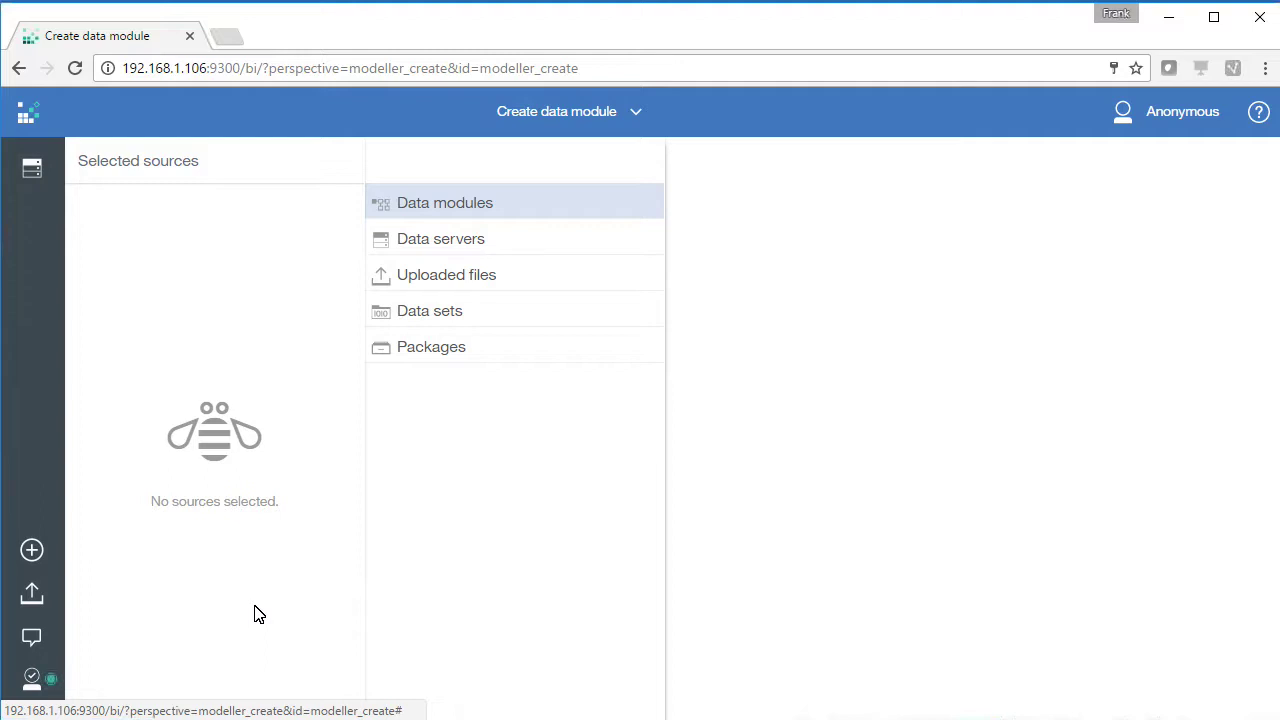
click(407, 240)
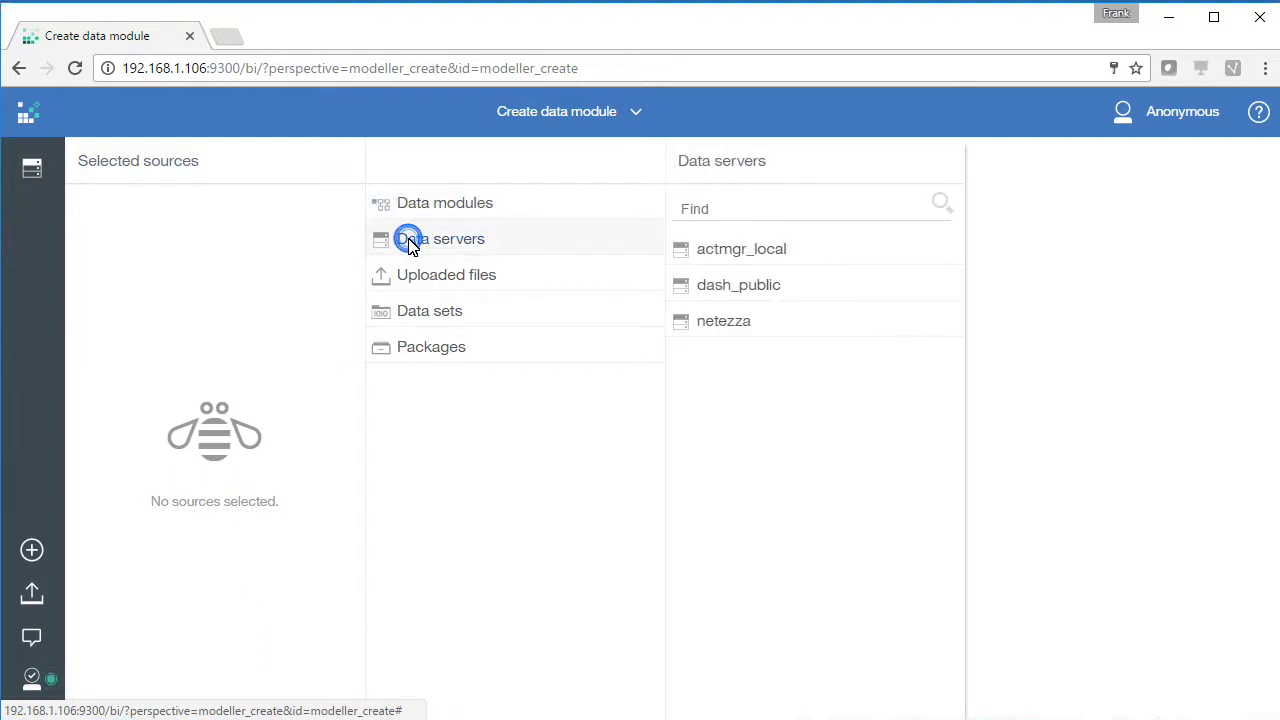
click(735, 334)
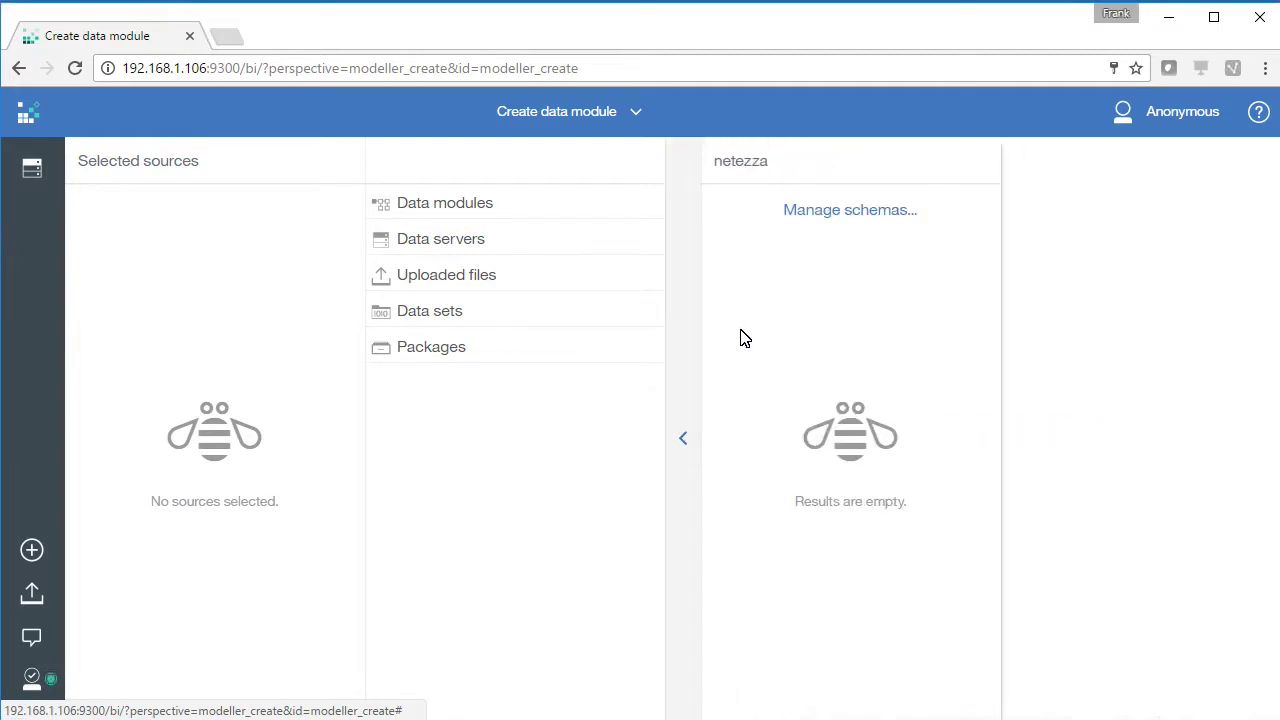
click(846, 212)
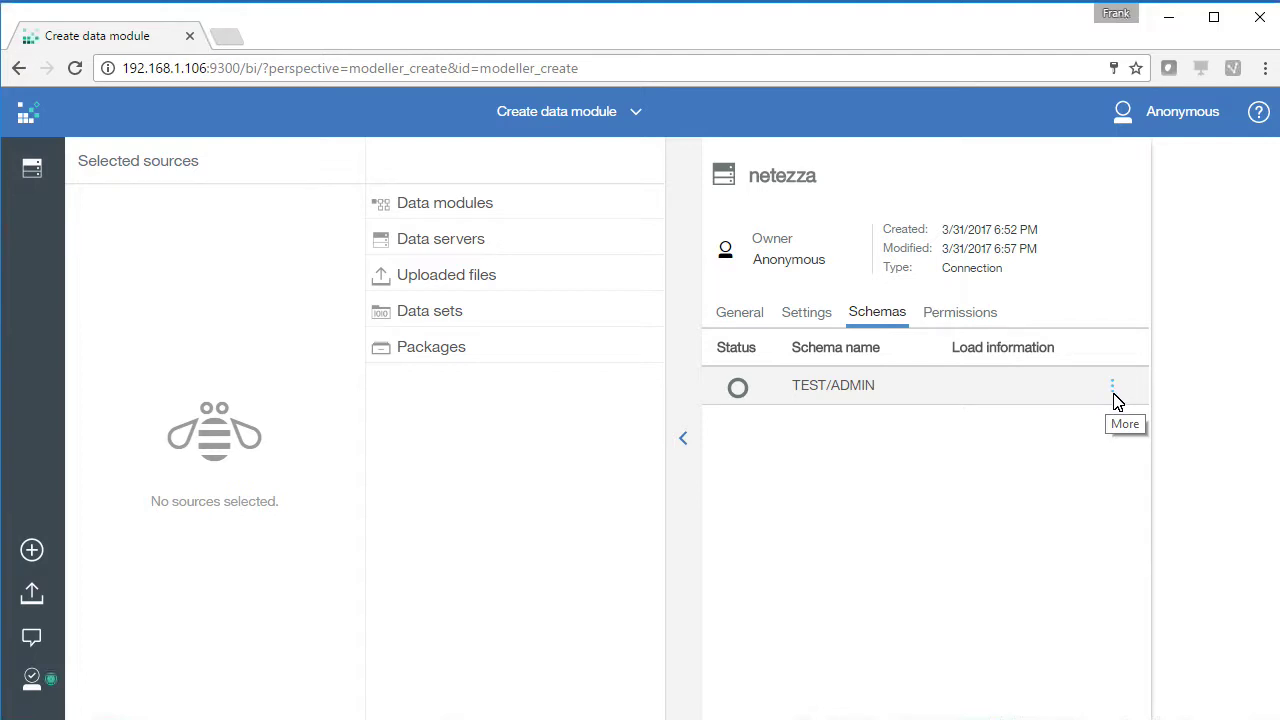
click(1114, 392)
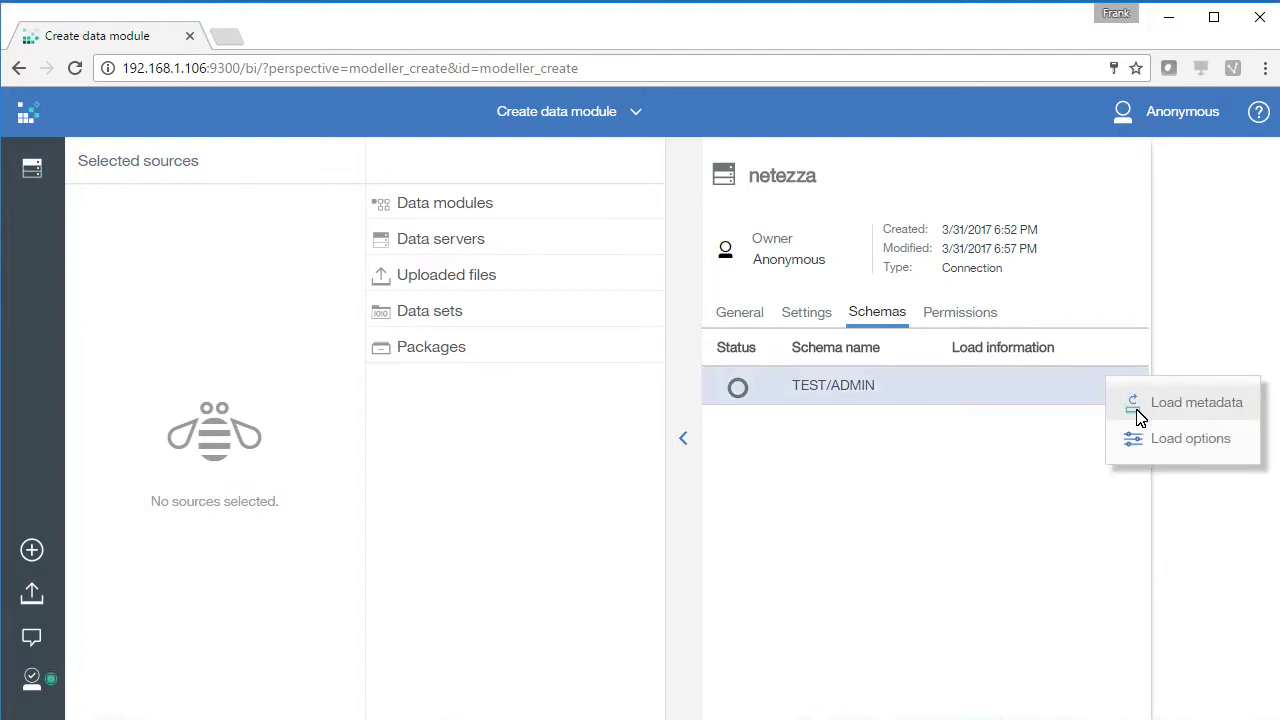
click(1139, 410)
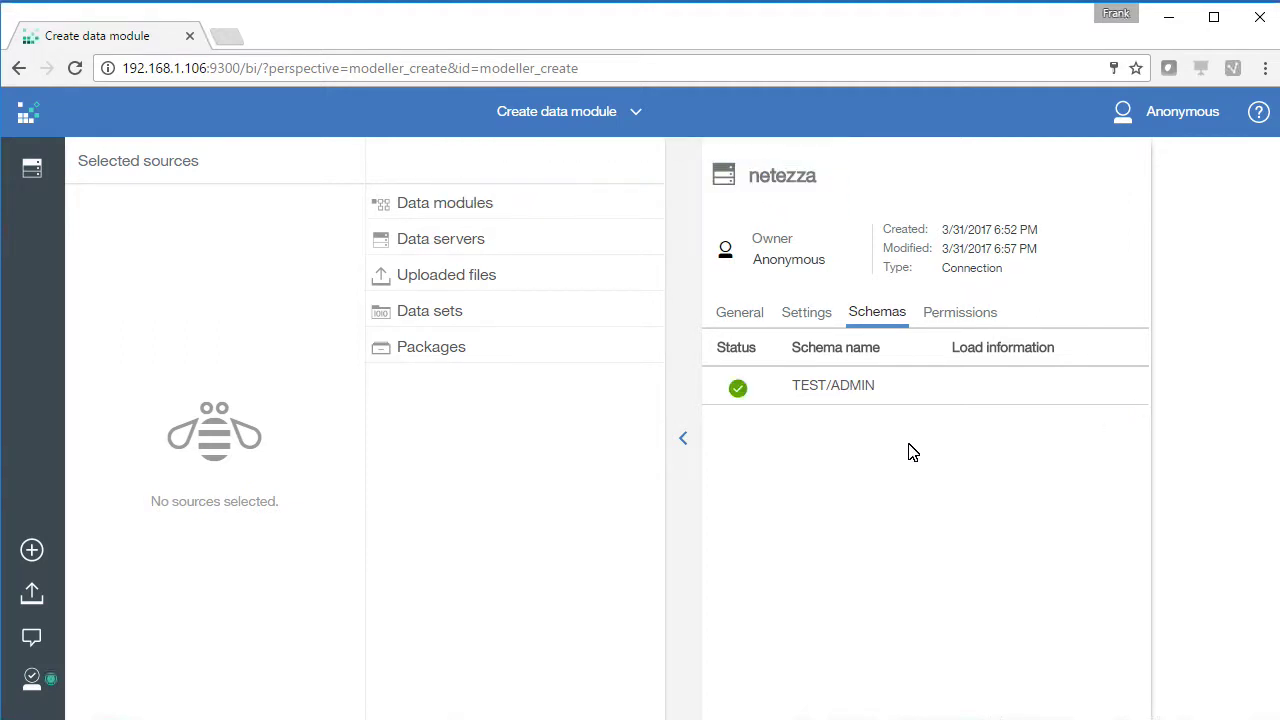
Tick the netezza server's TEST/ADMIN schema as the source and start the data module
click(686, 440)
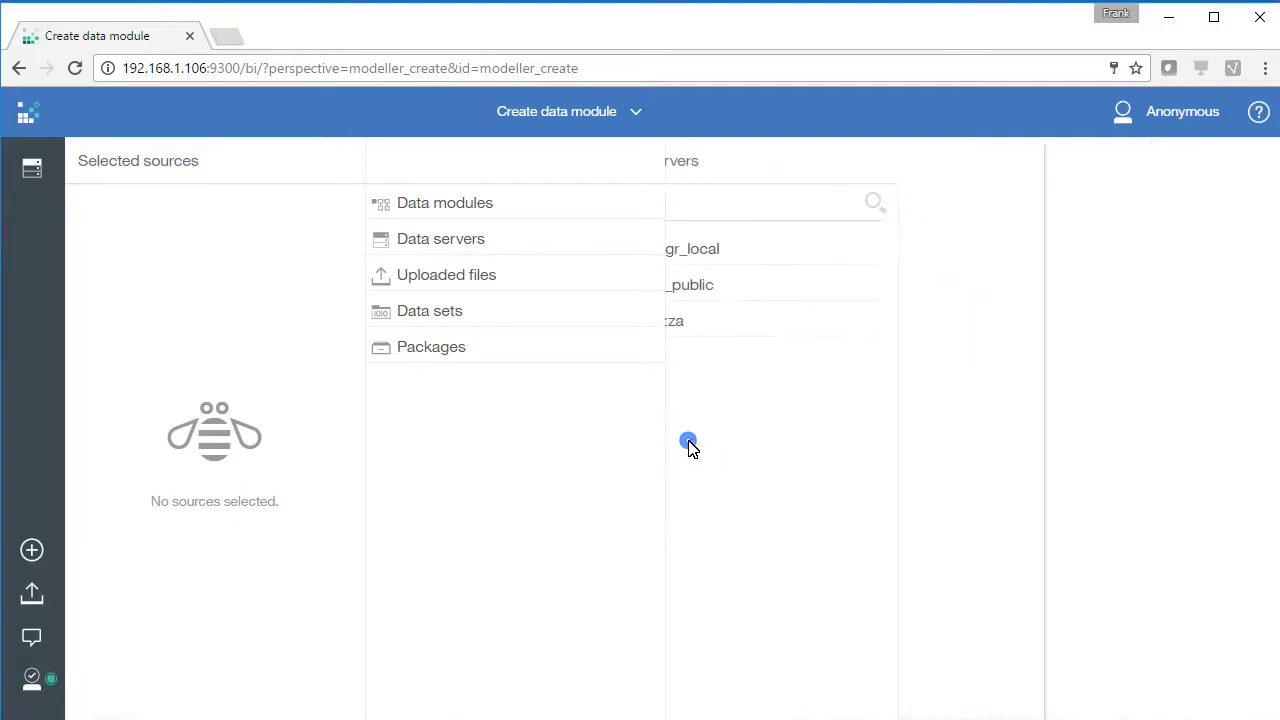
click(724, 321)
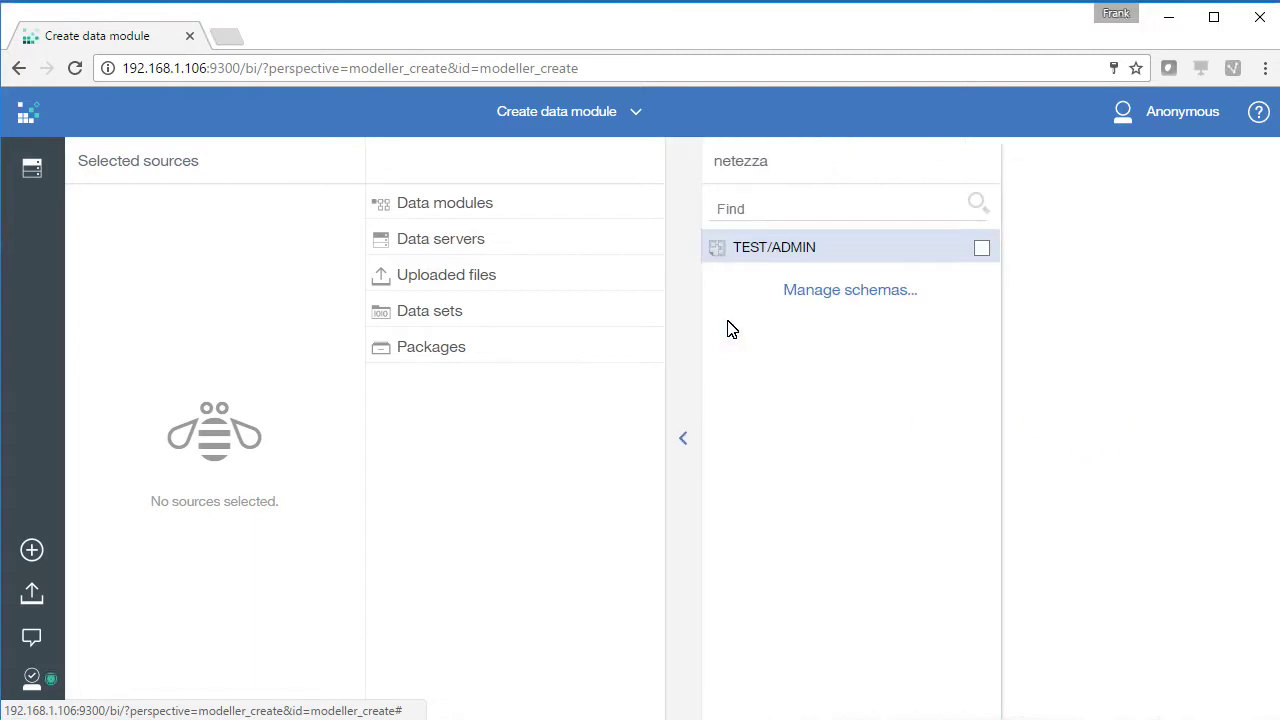
click(982, 250)
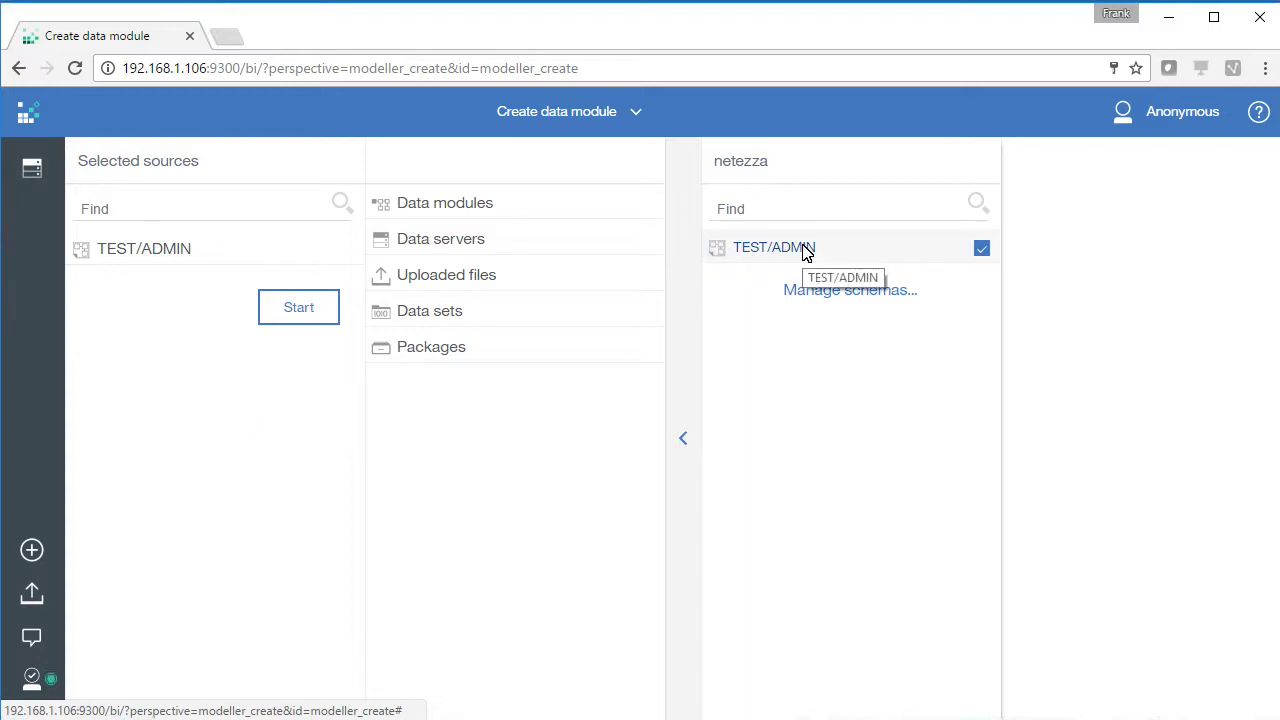
click(298, 314)
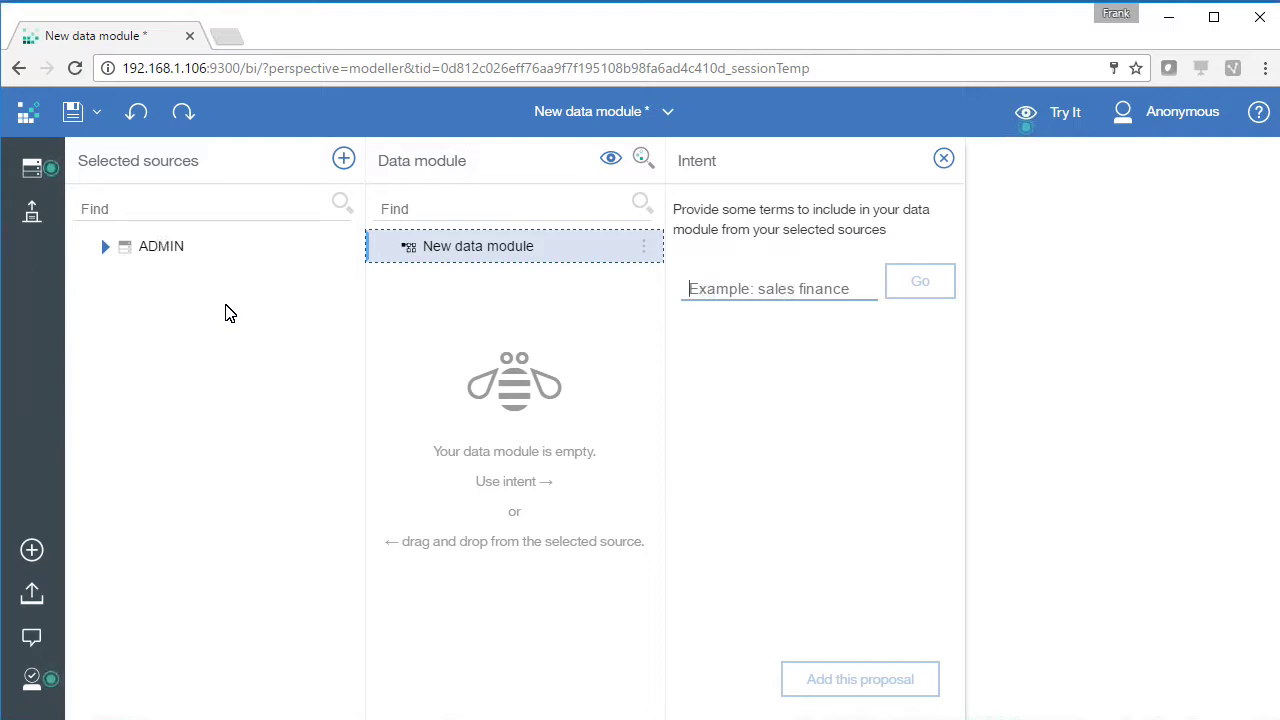
Drag the Satisfaction table from ADMIN into the data module and expand its columns
click(105, 246)
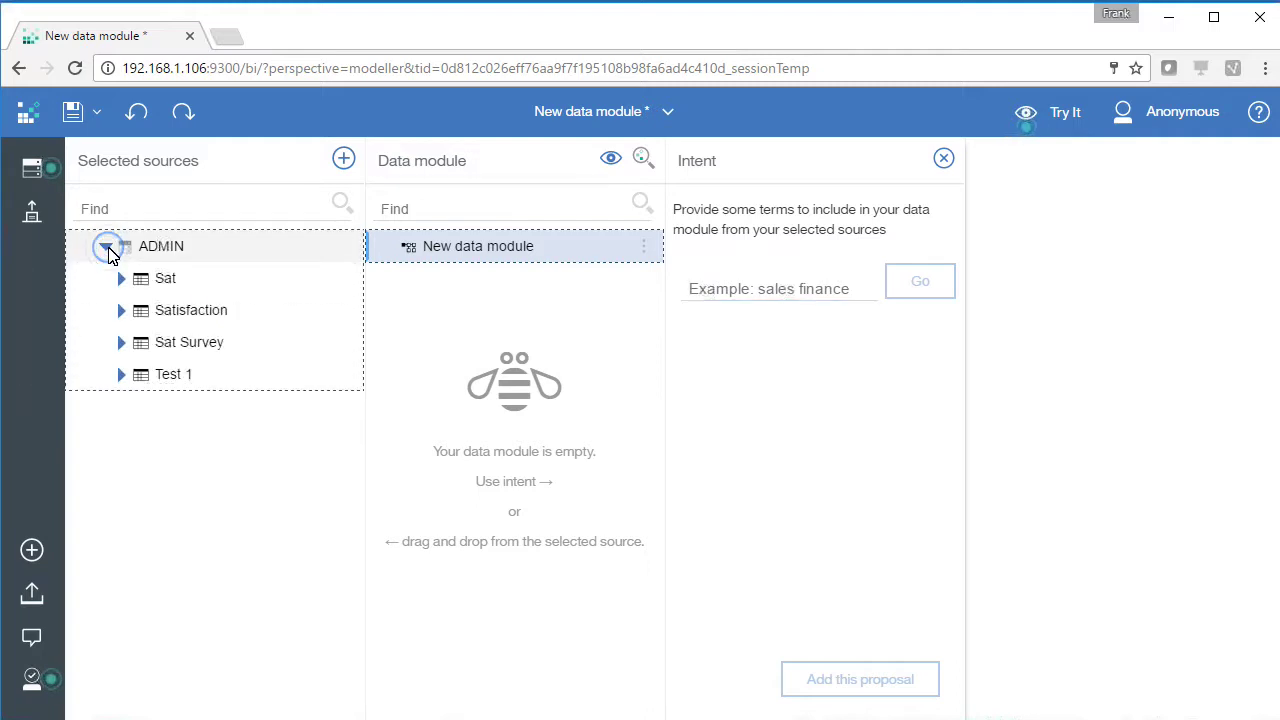
click(170, 311)
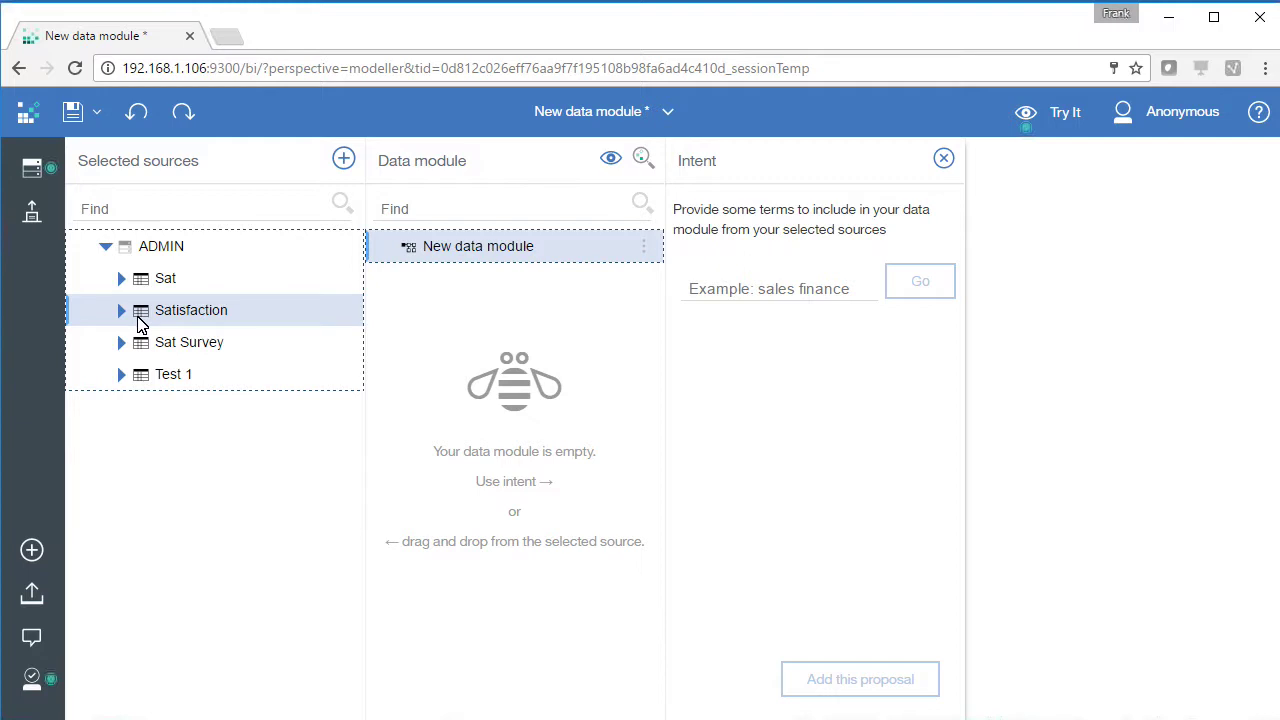
drag(139, 318, 474, 386)
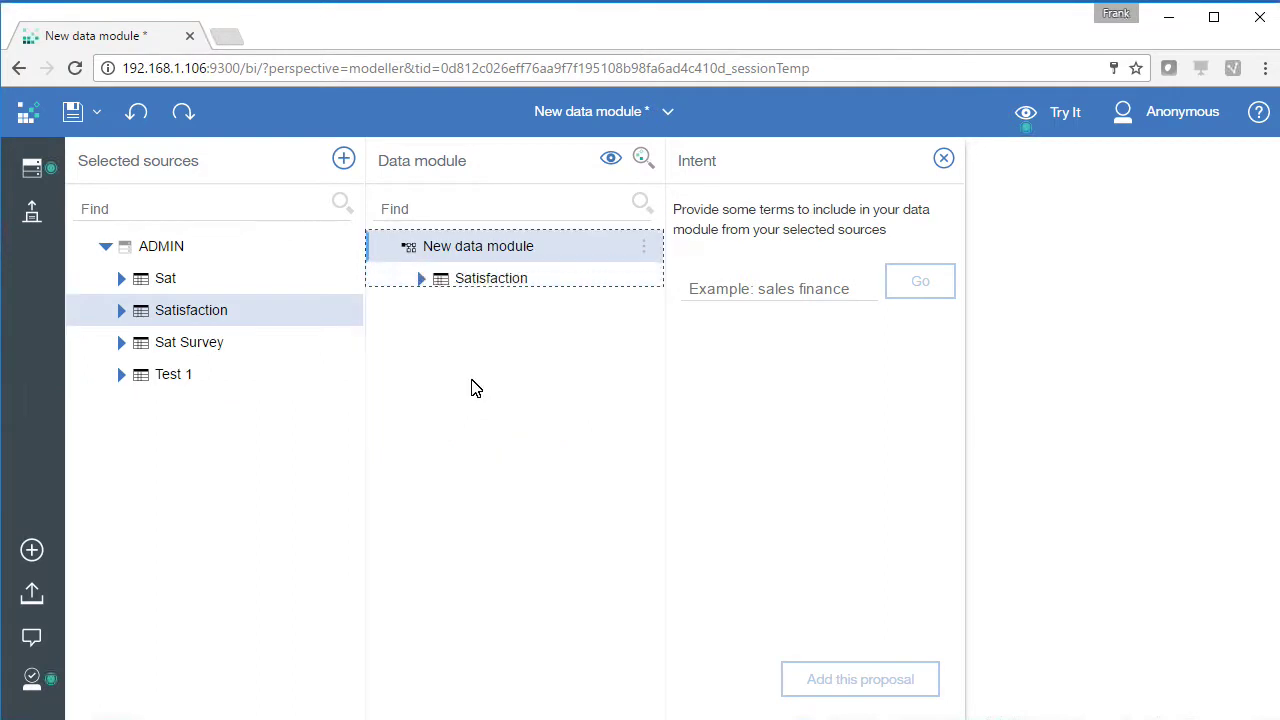
click(420, 280)
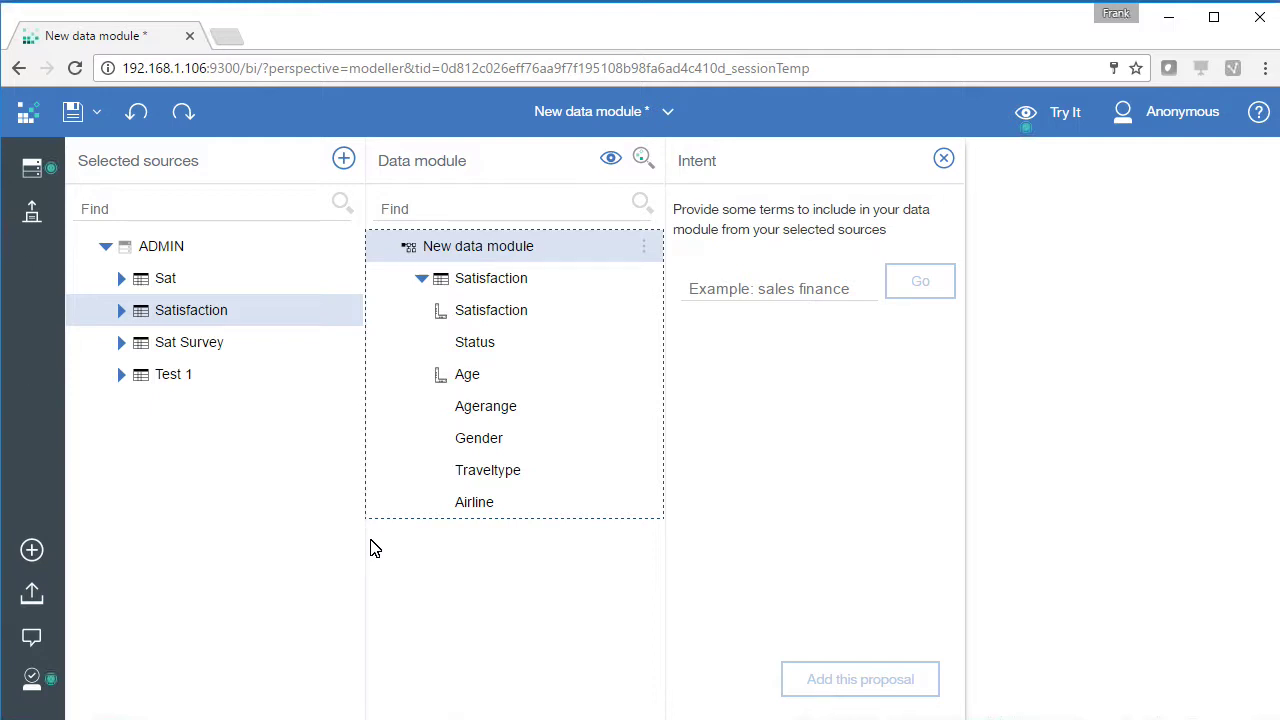
click(1089, 548)
Save the data module under the name satisfaction_data_module
click(75, 116)
click(374, 255)
drag(525, 612, 257, 591)
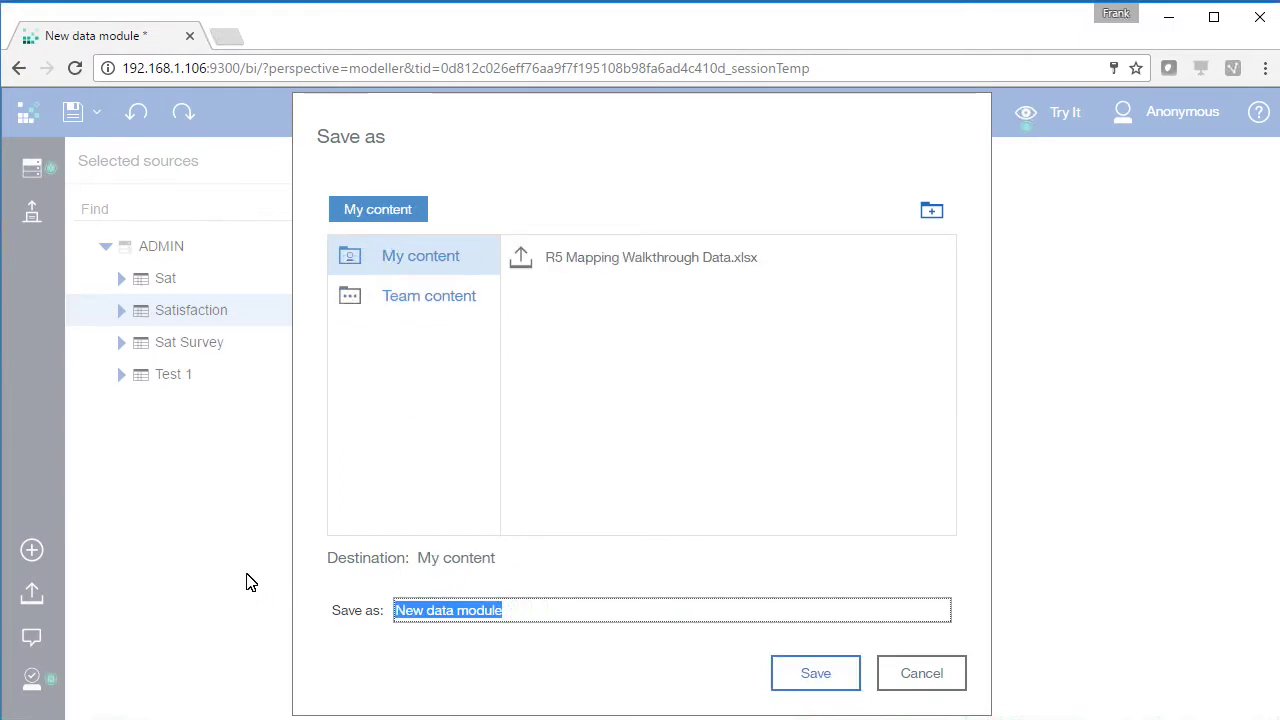
text(satis)
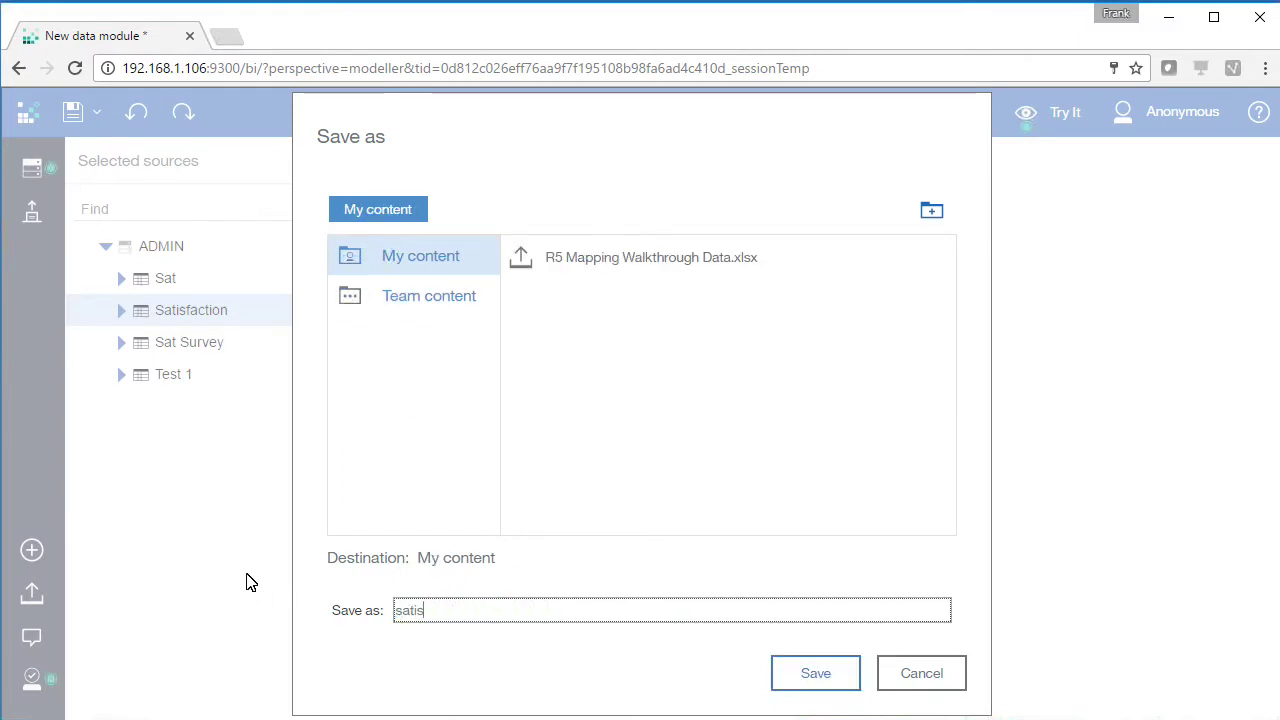
text(faction_data_module)
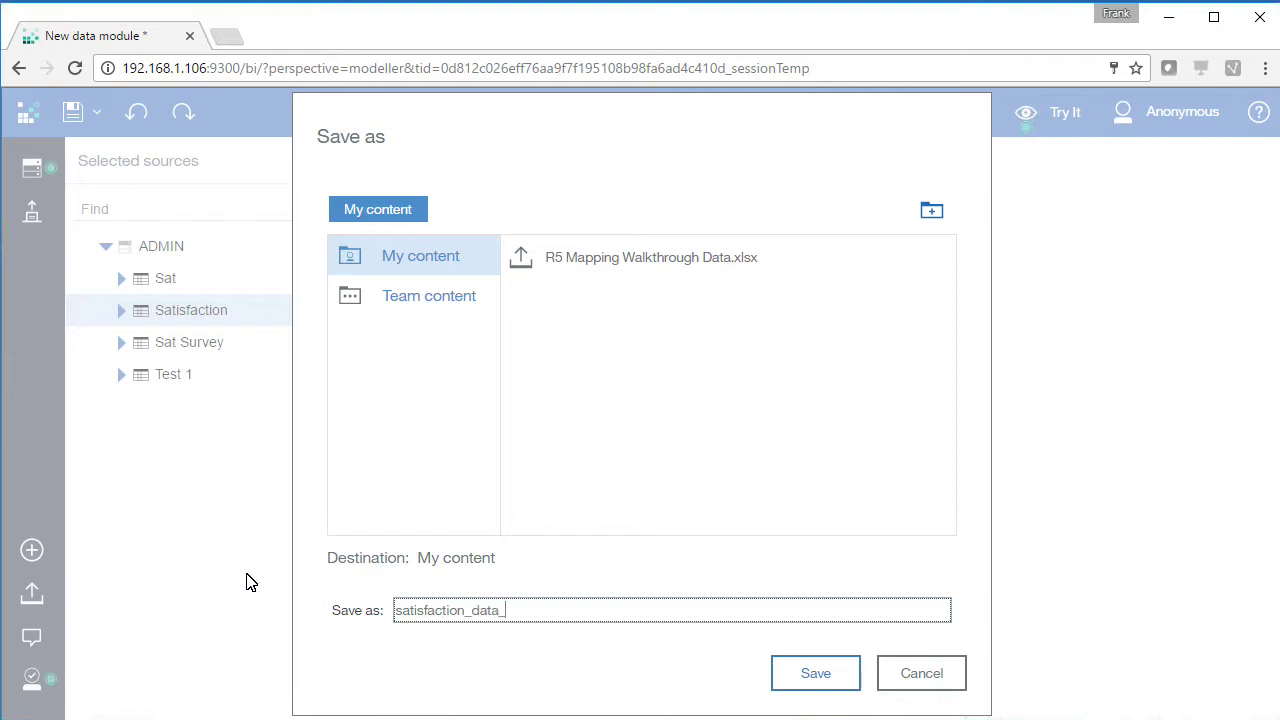
click(812, 673)
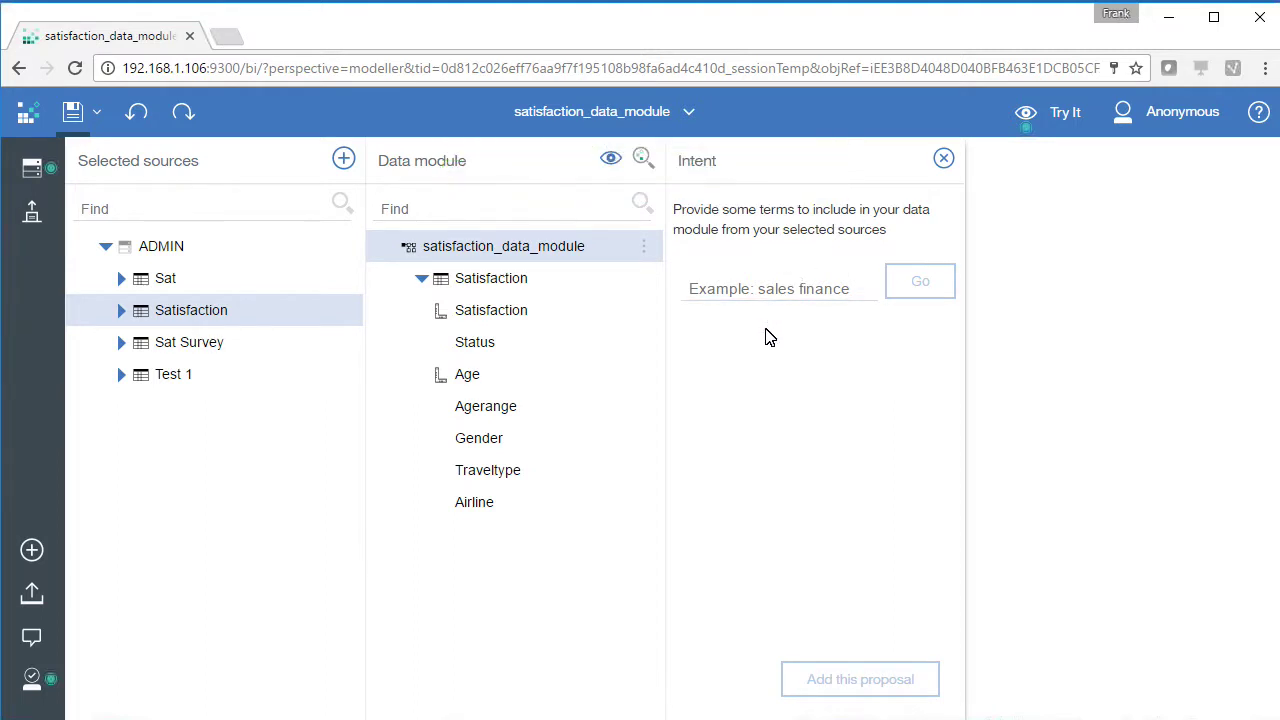
Switch back to the Welcome home page
click(620, 127)
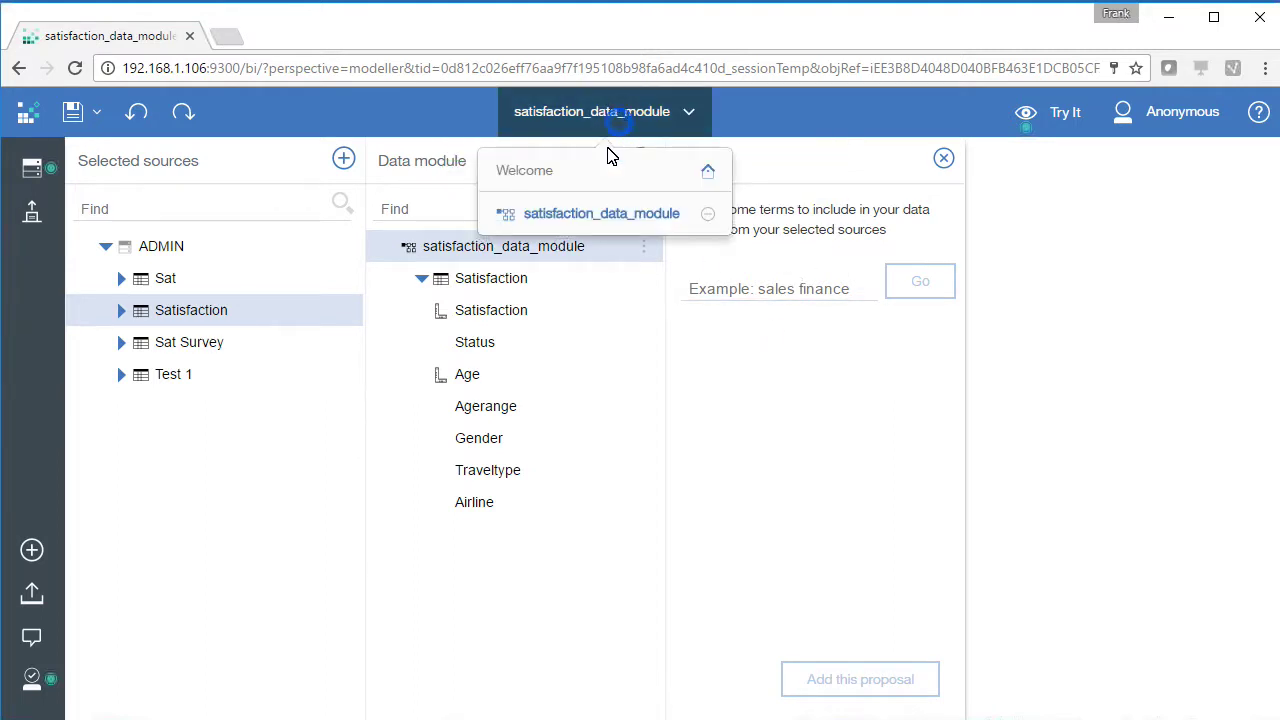
click(566, 177)
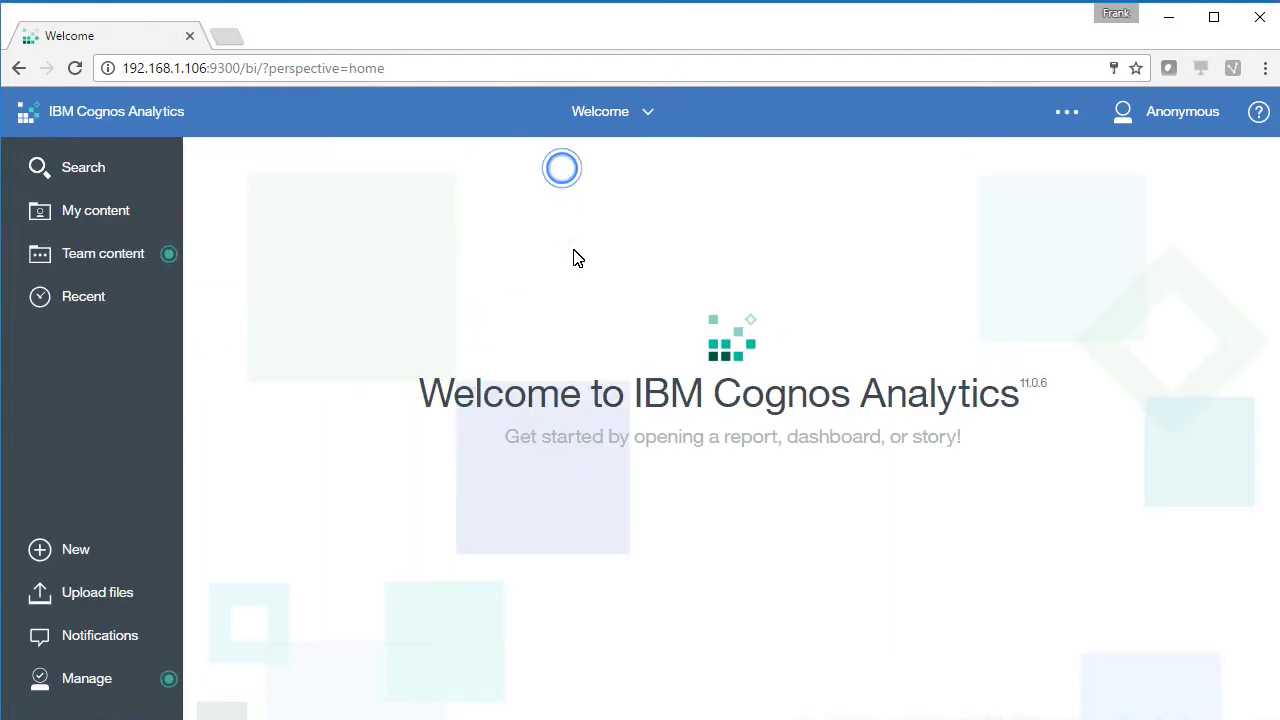
click(74, 543)
Create a new single-page dashboard using the 2x2 four-panel grid template
click(252, 536)
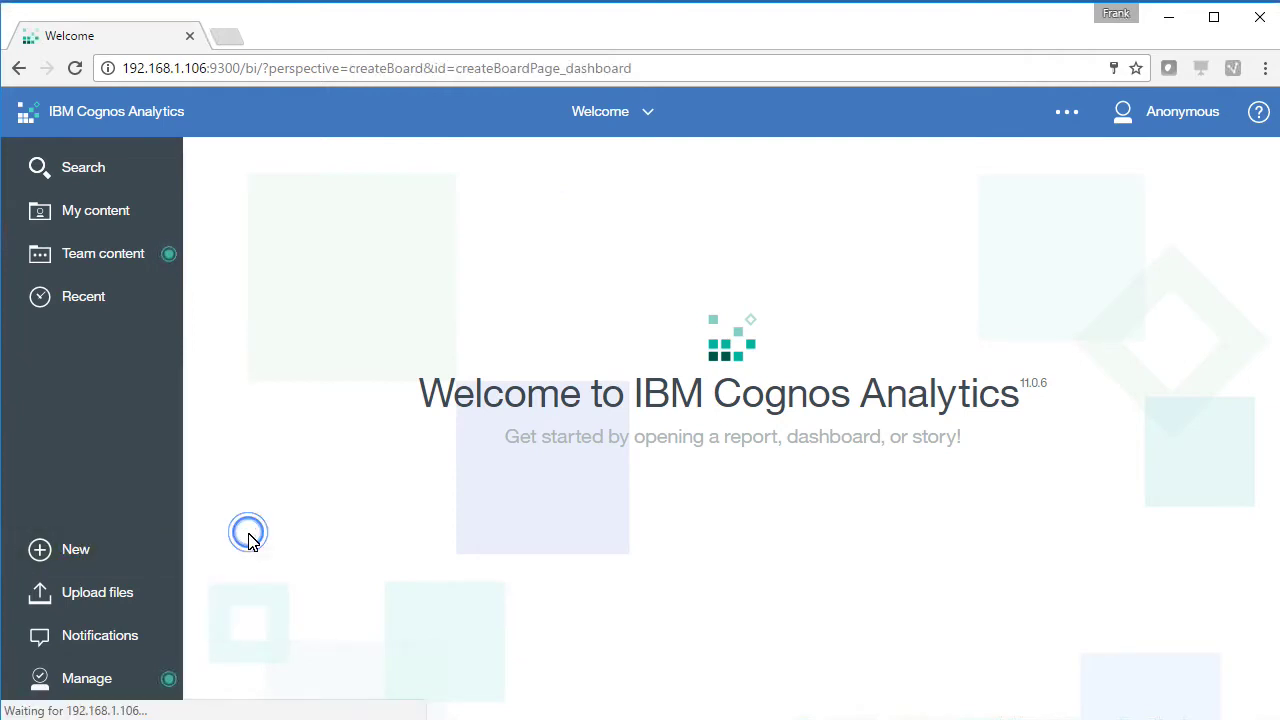
click(280, 312)
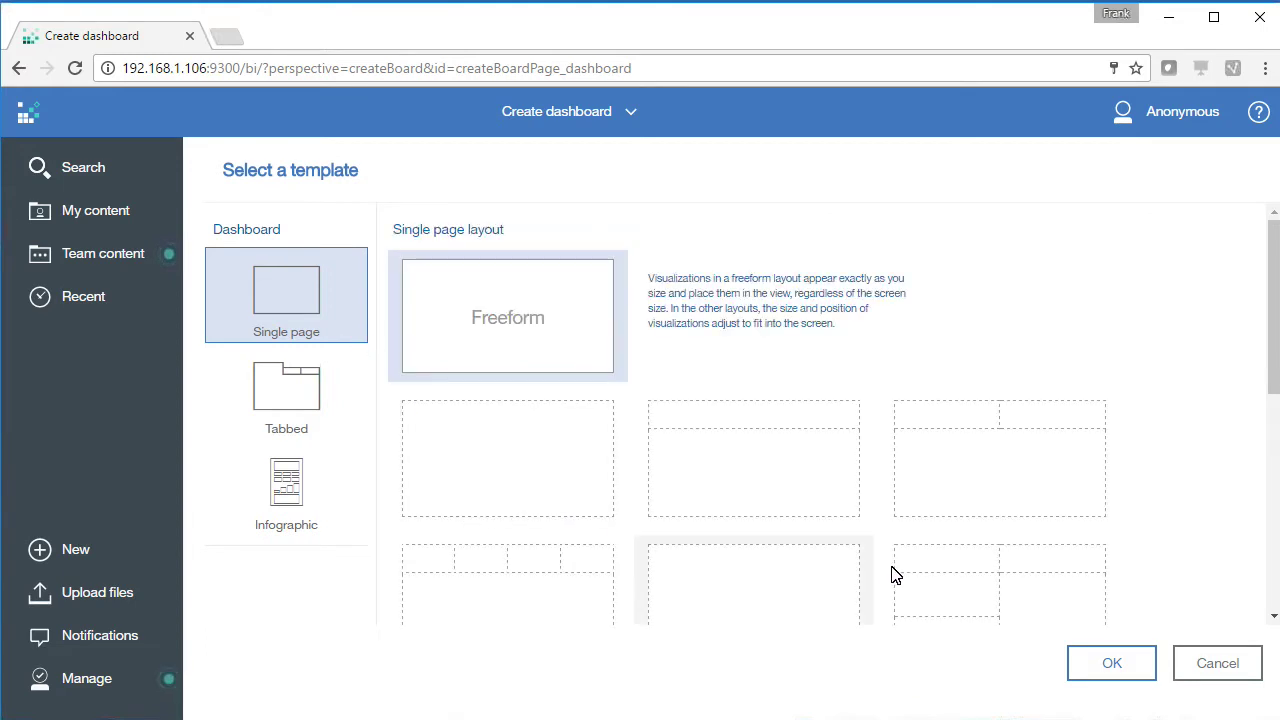
drag(1268, 385, 1258, 452)
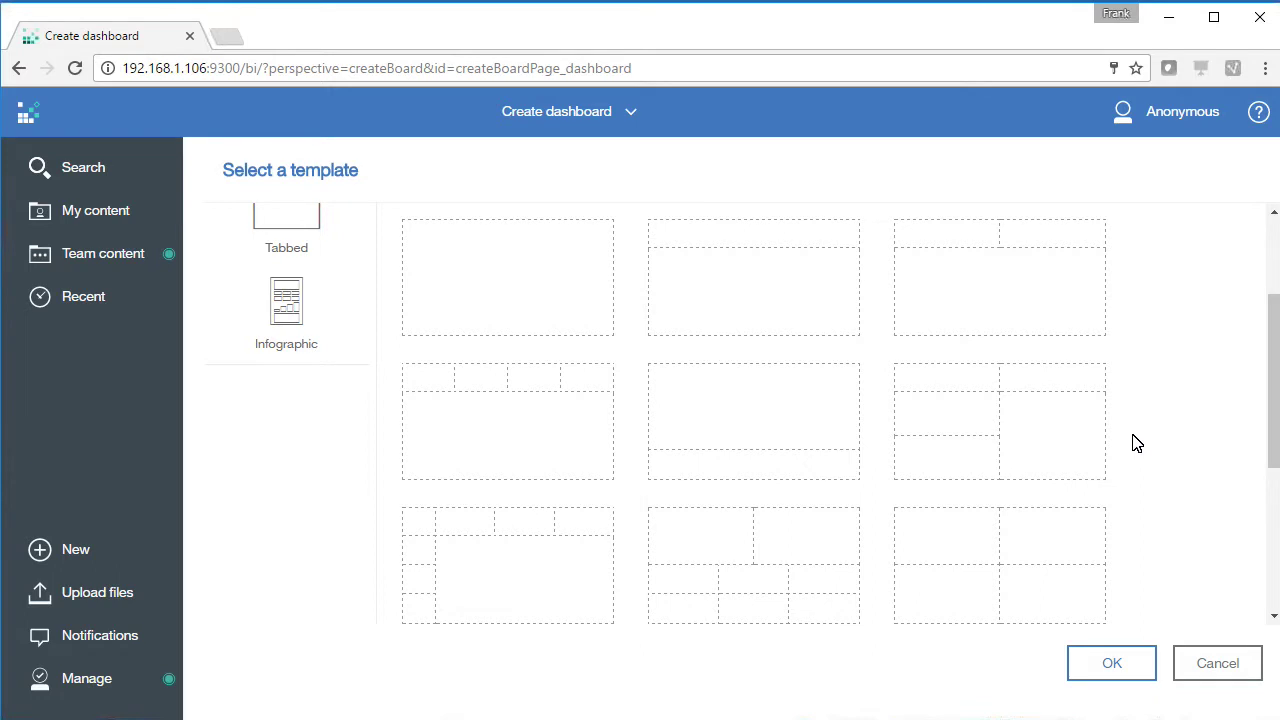
click(1027, 553)
click(1088, 663)
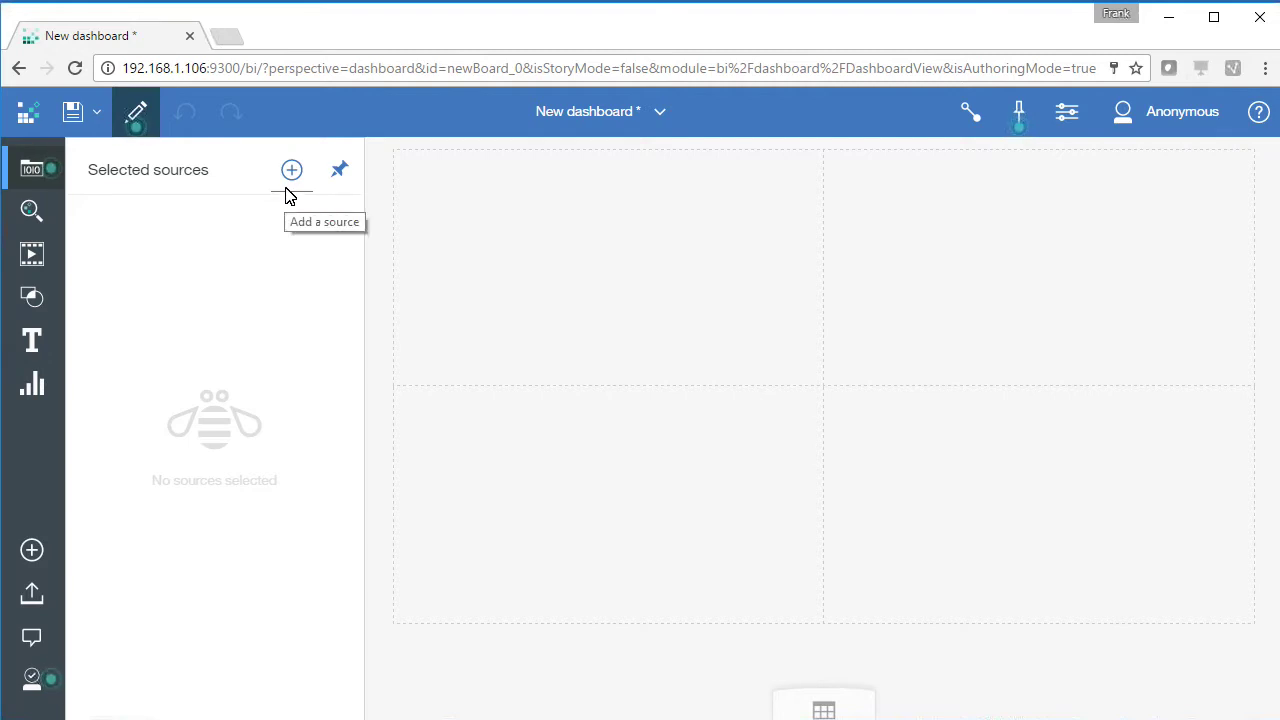
Add satisfaction_data_module from My content as the dashboard's data source
click(287, 193)
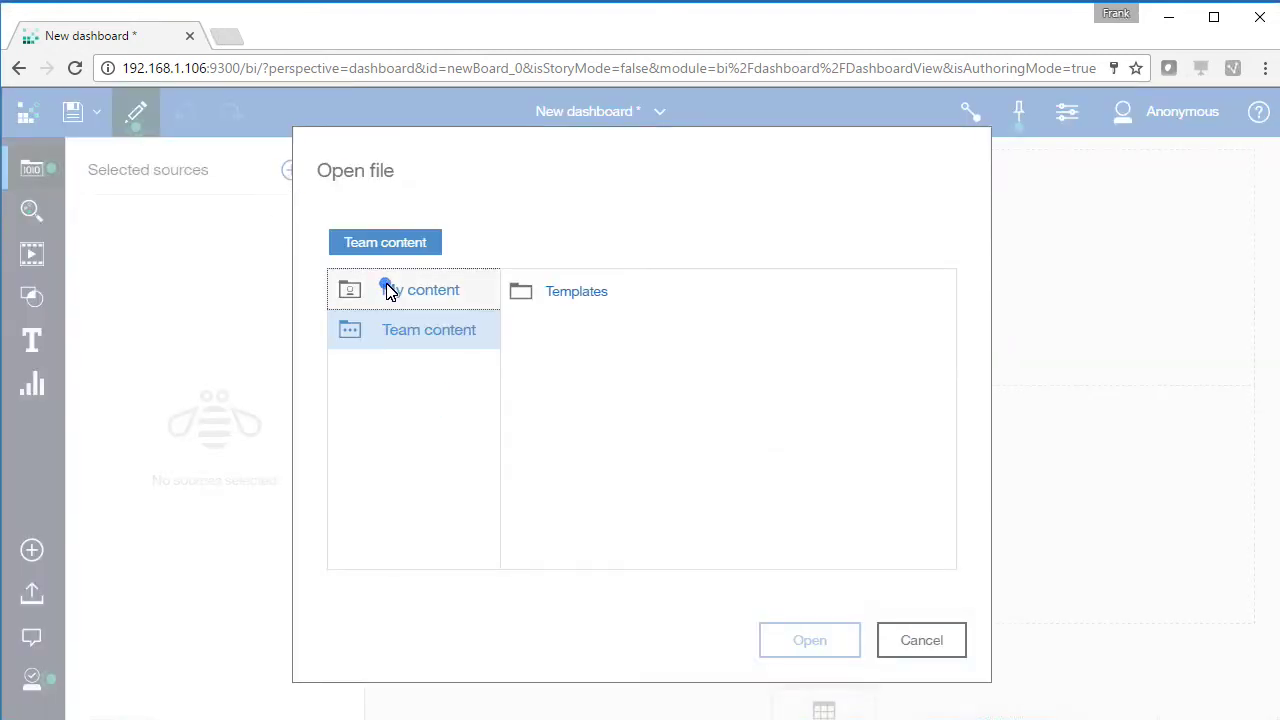
click(389, 290)
click(606, 340)
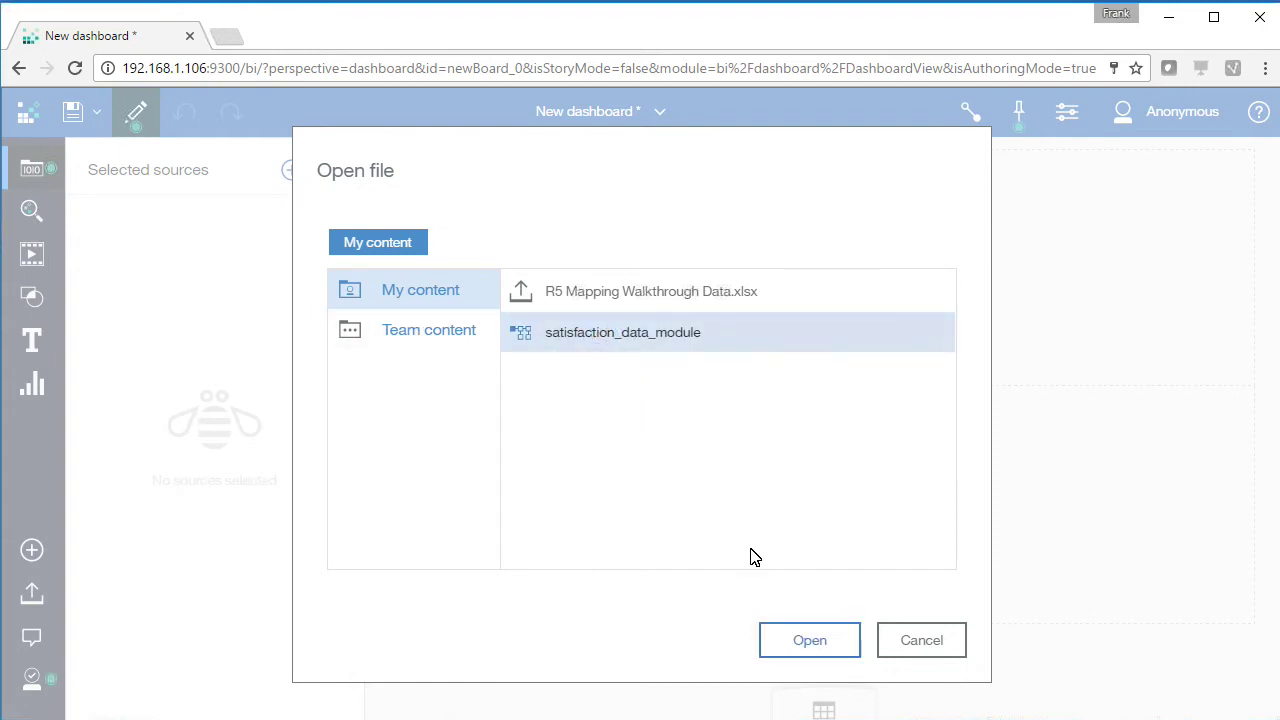
click(826, 650)
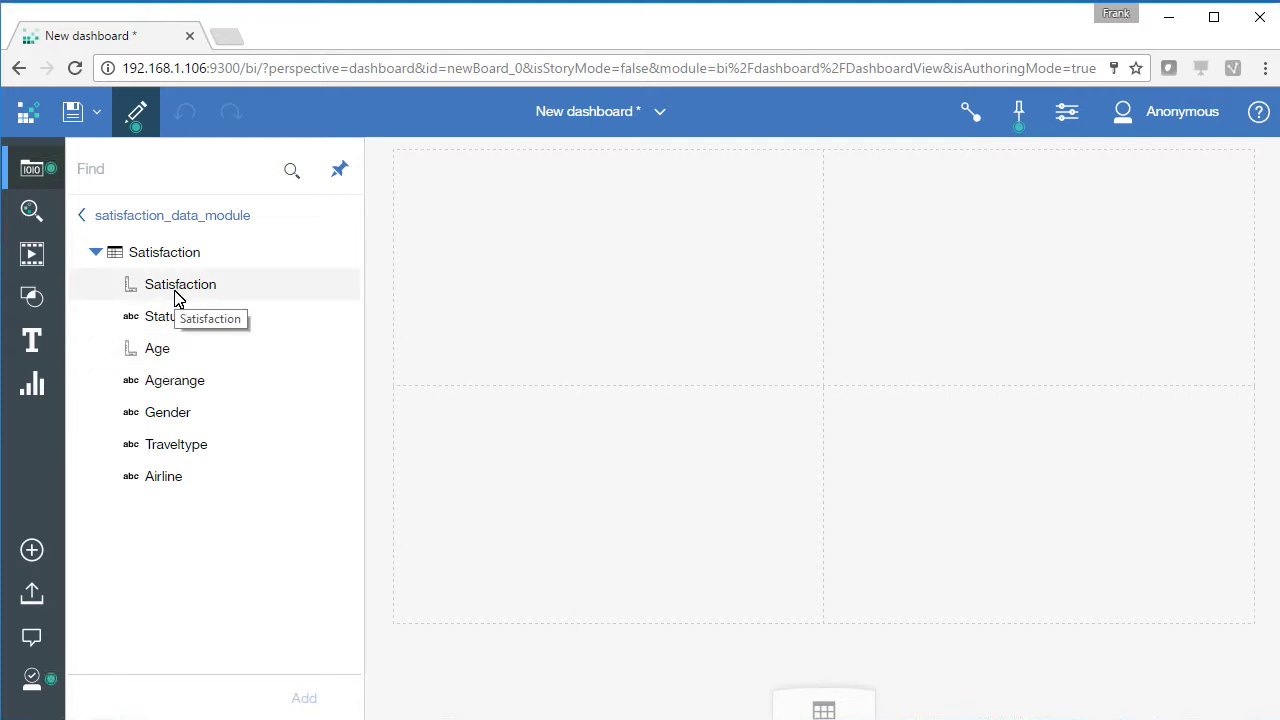
Place a Satisfaction KPI in the top-left panel and an Airline list in the top-right
drag(175, 290, 590, 273)
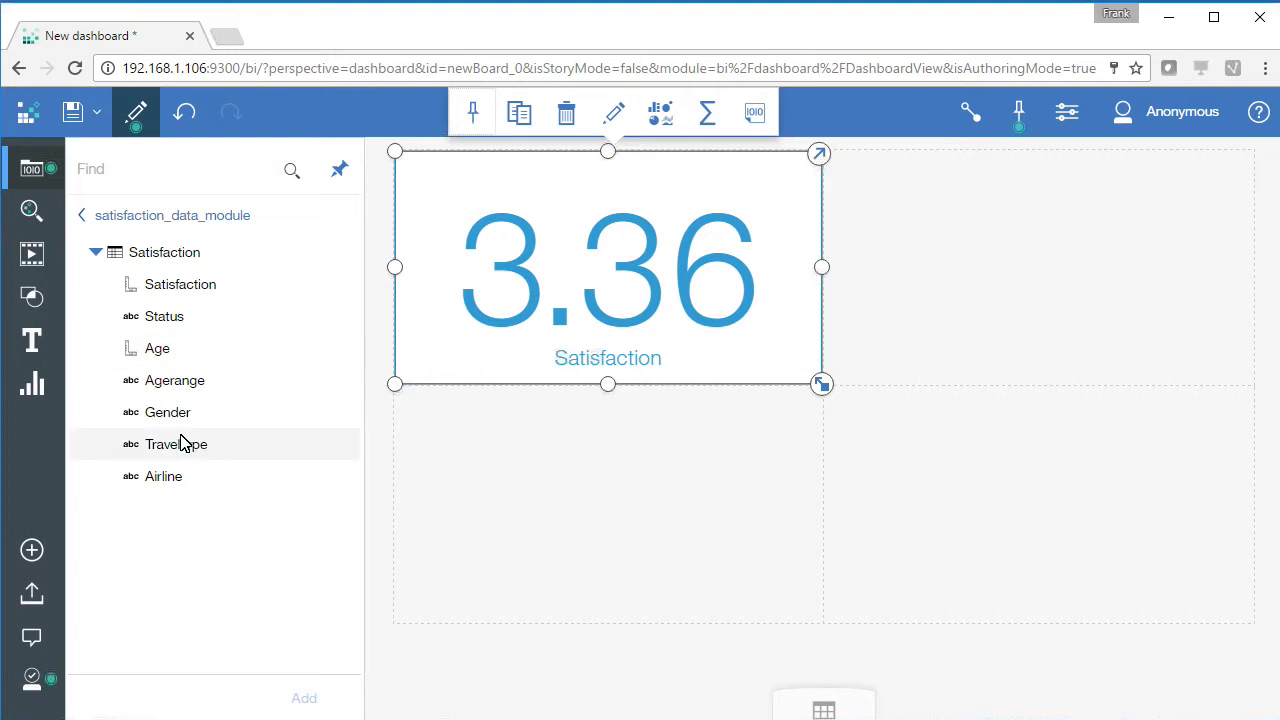
drag(162, 477, 1046, 271)
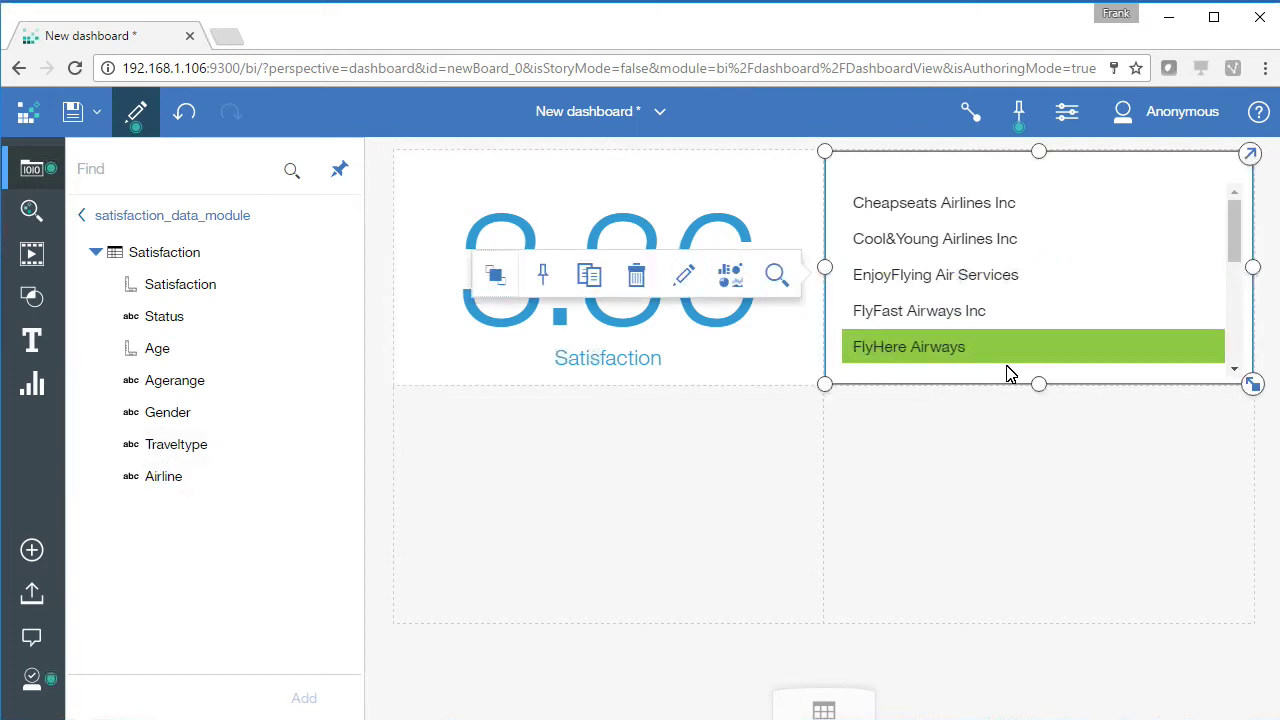
click(1037, 440)
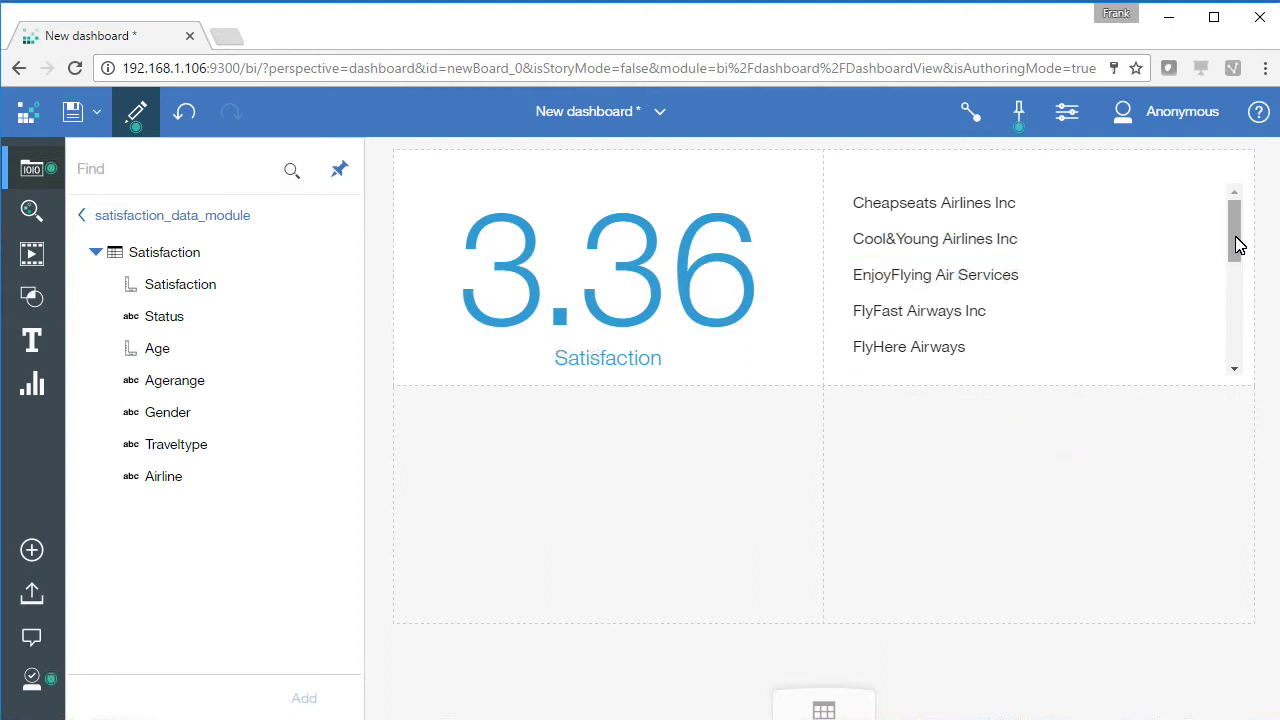
drag(1237, 244, 1237, 251)
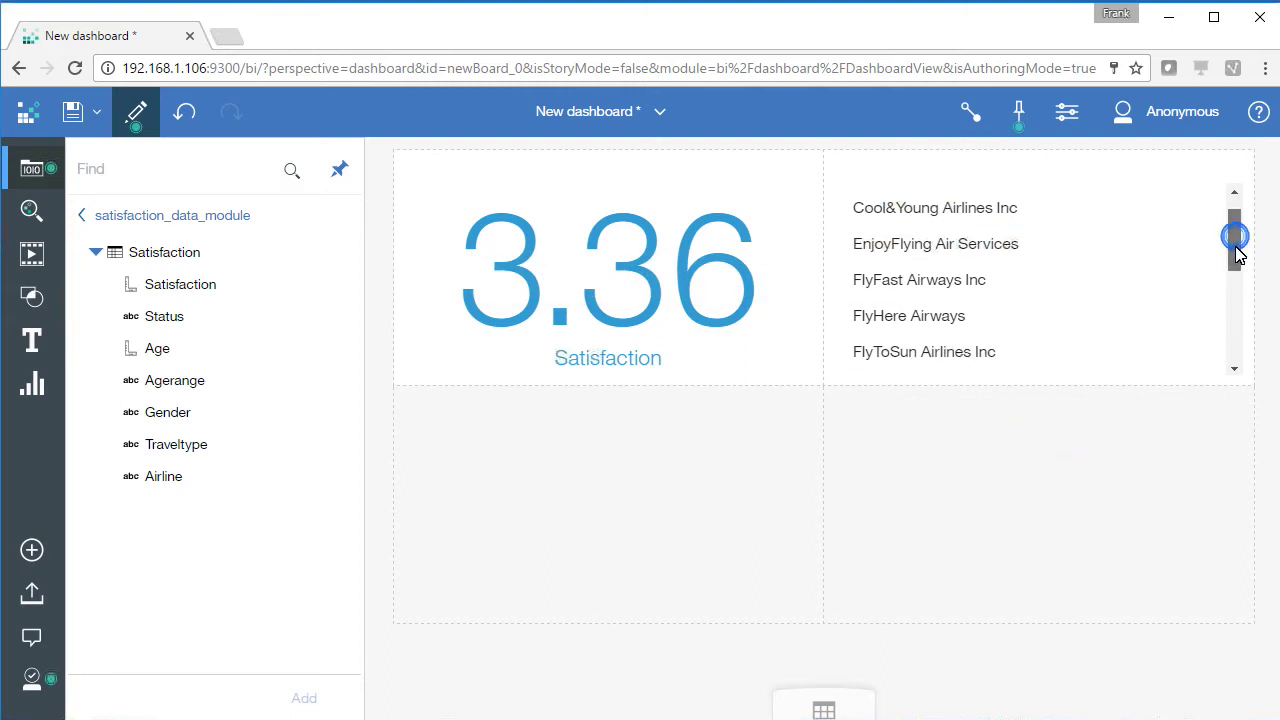
Filter through FlyFast, FlyHere and Sigma, ending on Southeast Airlines Co (KPI 3.39)
click(1080, 270)
click(1118, 484)
click(1014, 318)
scroll(1000, 340, down, 5)
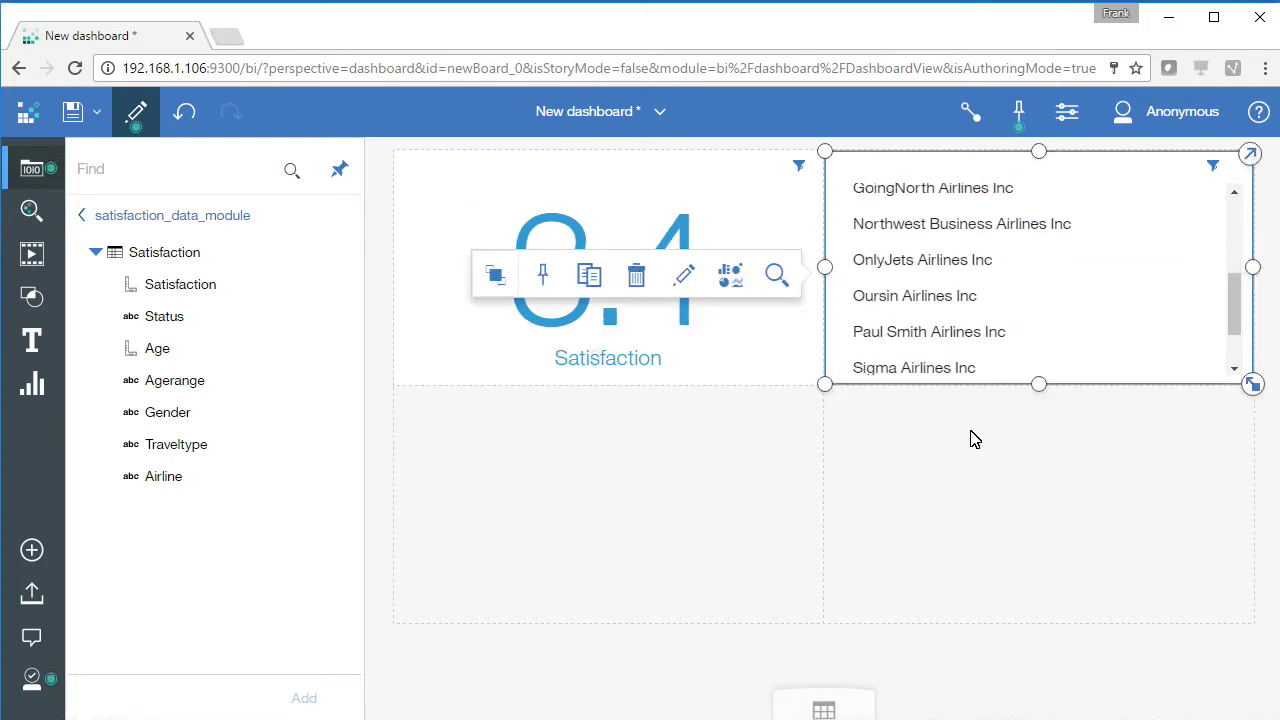
drag(1234, 309, 1234, 324)
click(1055, 328)
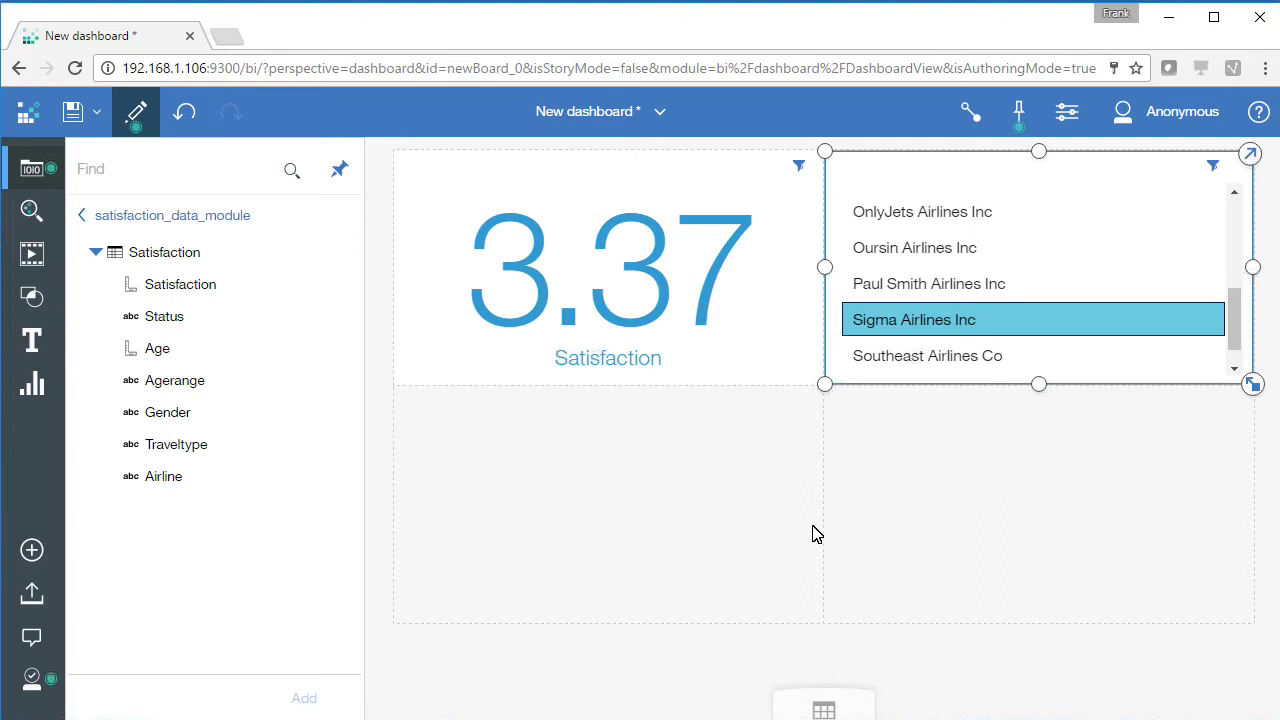
click(966, 358)
click(1003, 512)
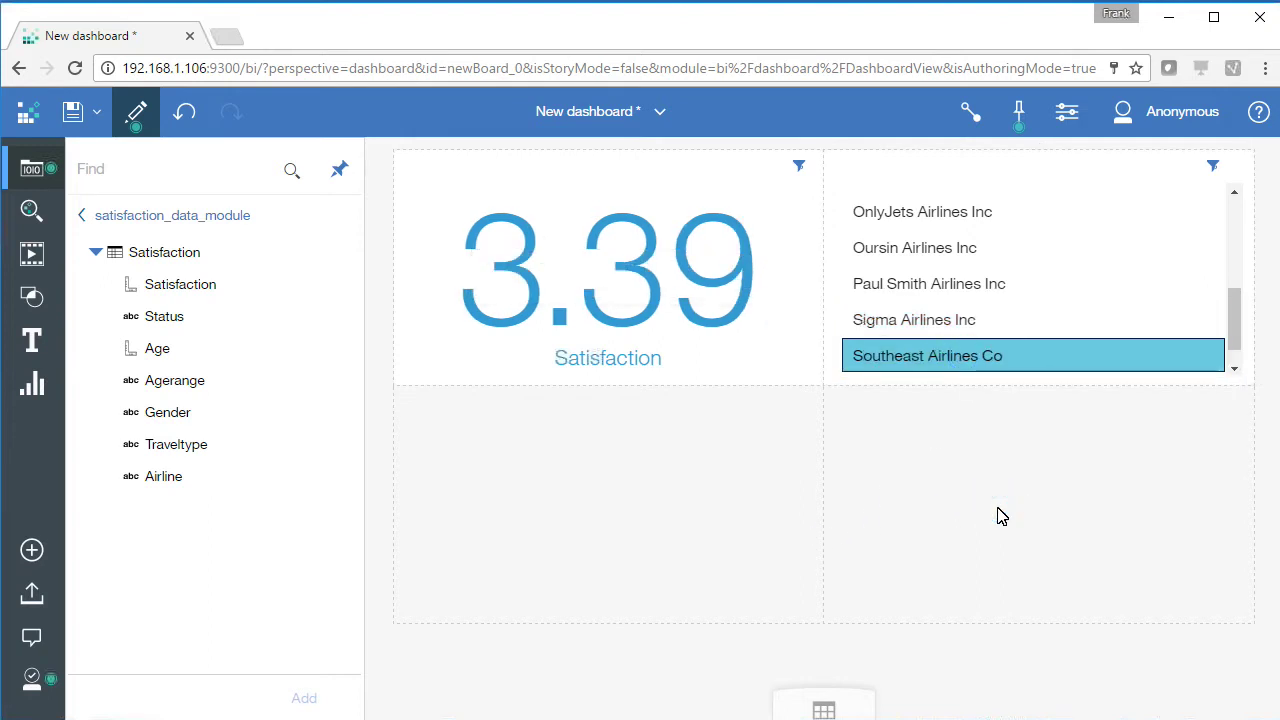
Add a bar chart of average Satisfaction by Agerange in the lower-left panel
drag(180, 287, 596, 515)
drag(155, 382, 597, 528)
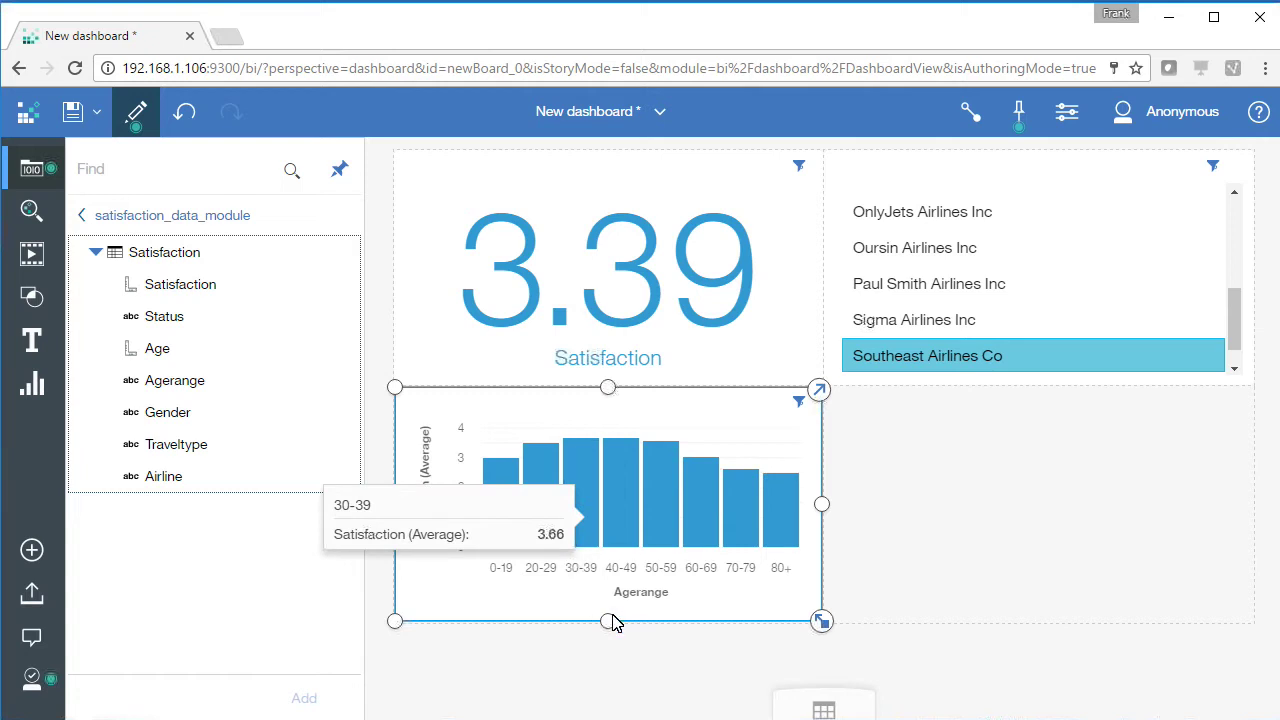
click(885, 548)
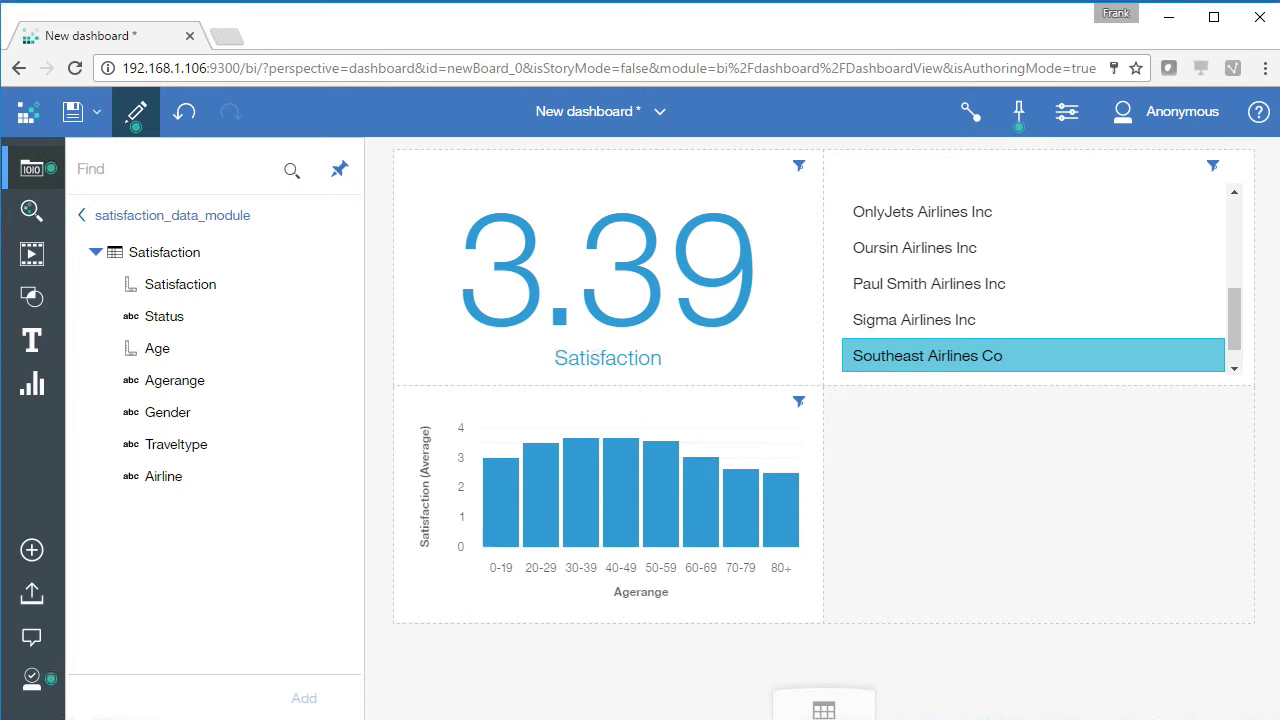
Filter the dashboard to Cool&Young Airlines Inc, showing 3.31
click(1063, 212)
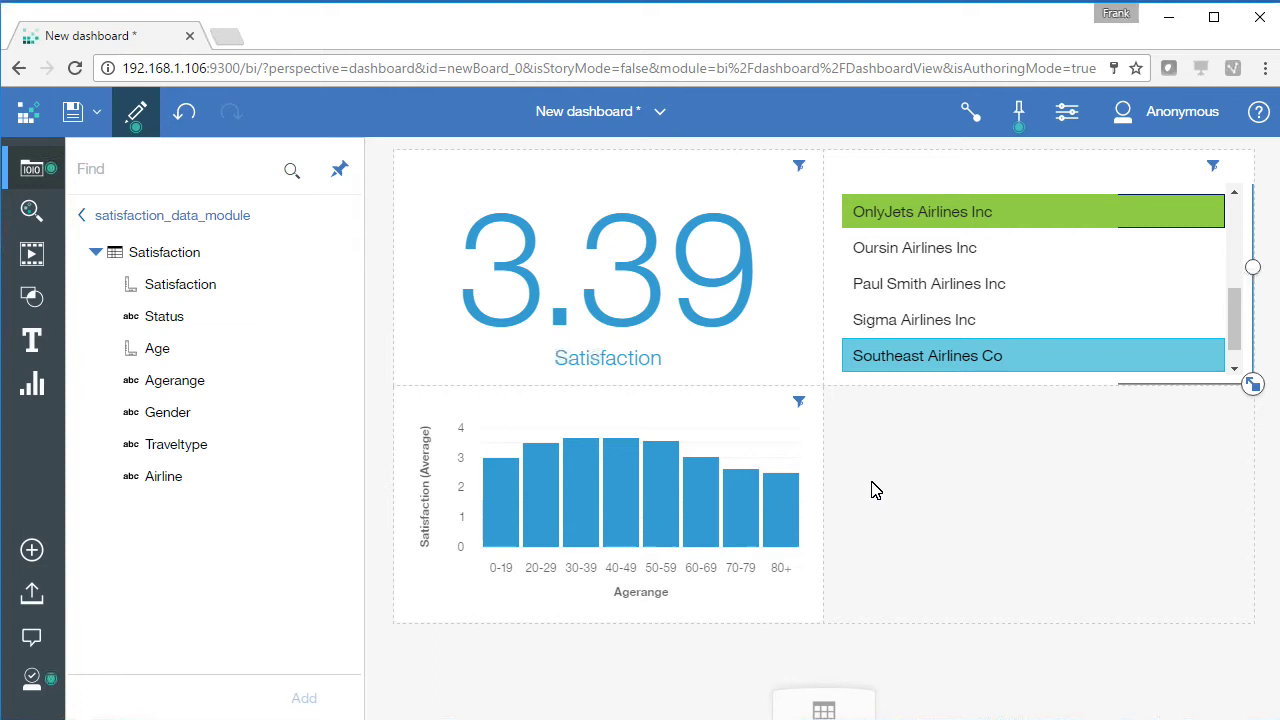
click(990, 356)
click(1094, 451)
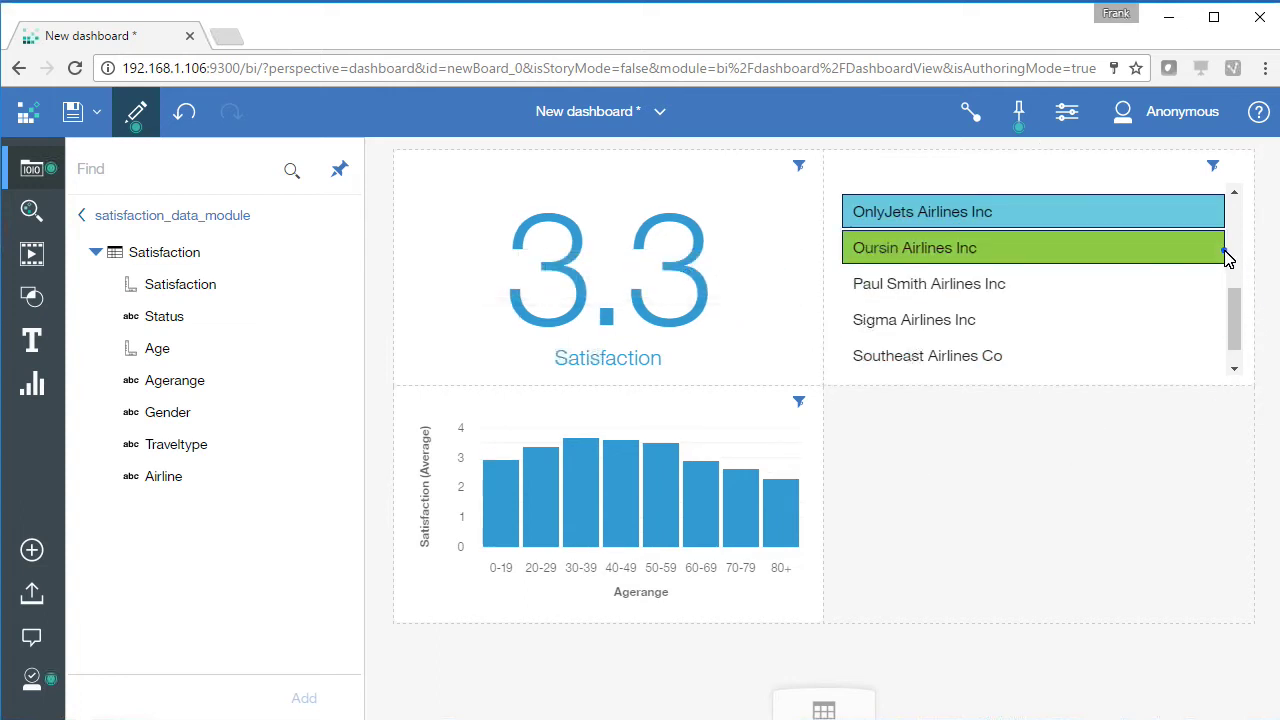
click(1229, 251)
drag(1229, 251, 1232, 218)
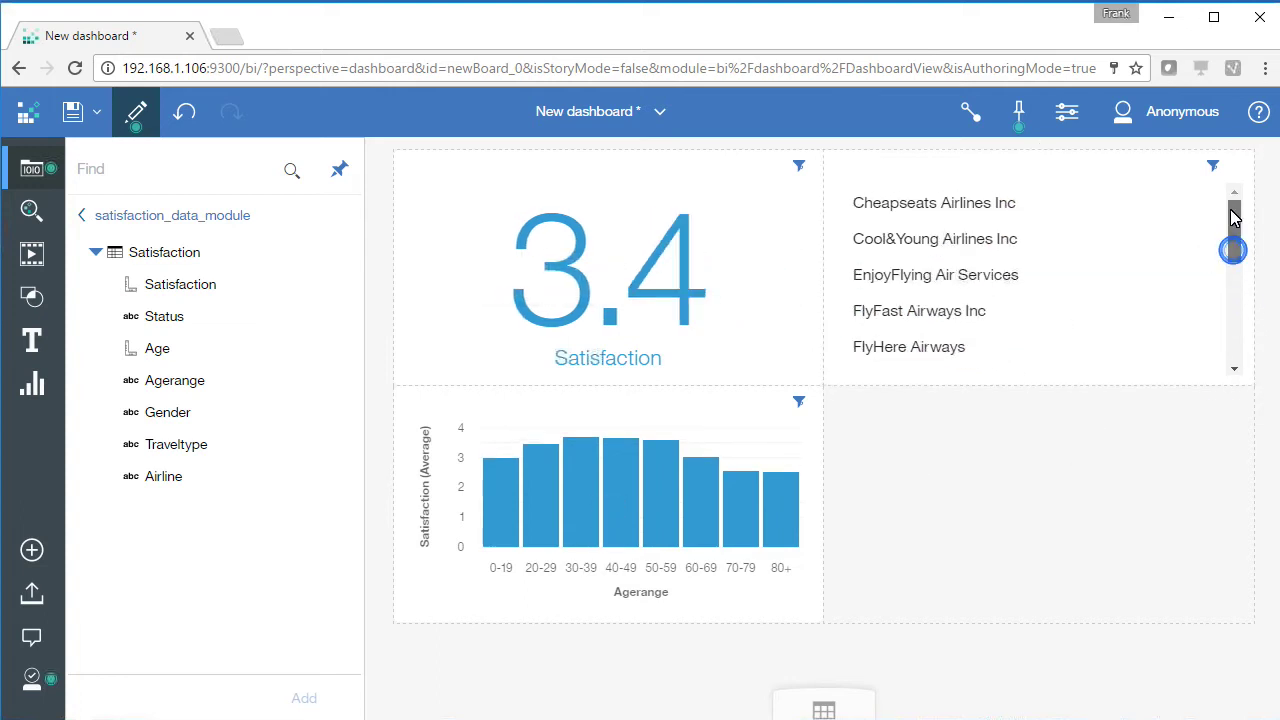
click(1057, 243)
click(1124, 513)
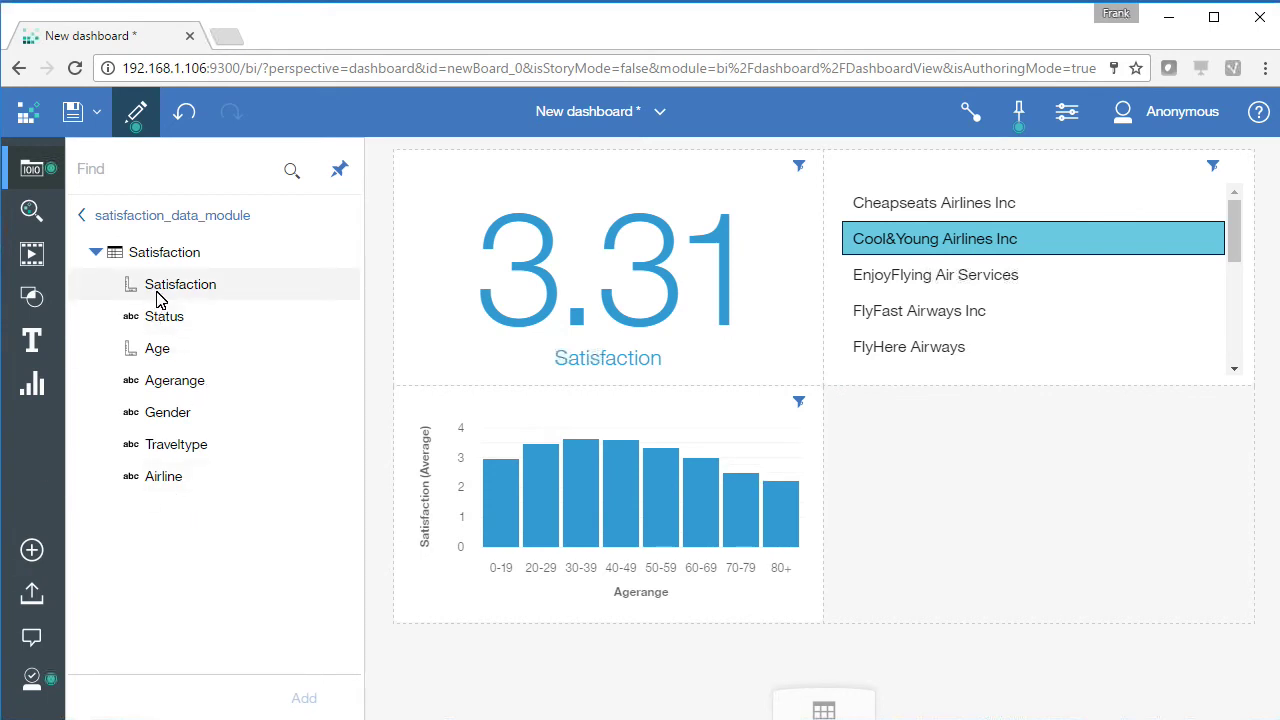
Add a Satisfaction visual broken down by Gender in the lower-right panel
drag(157, 297, 1037, 516)
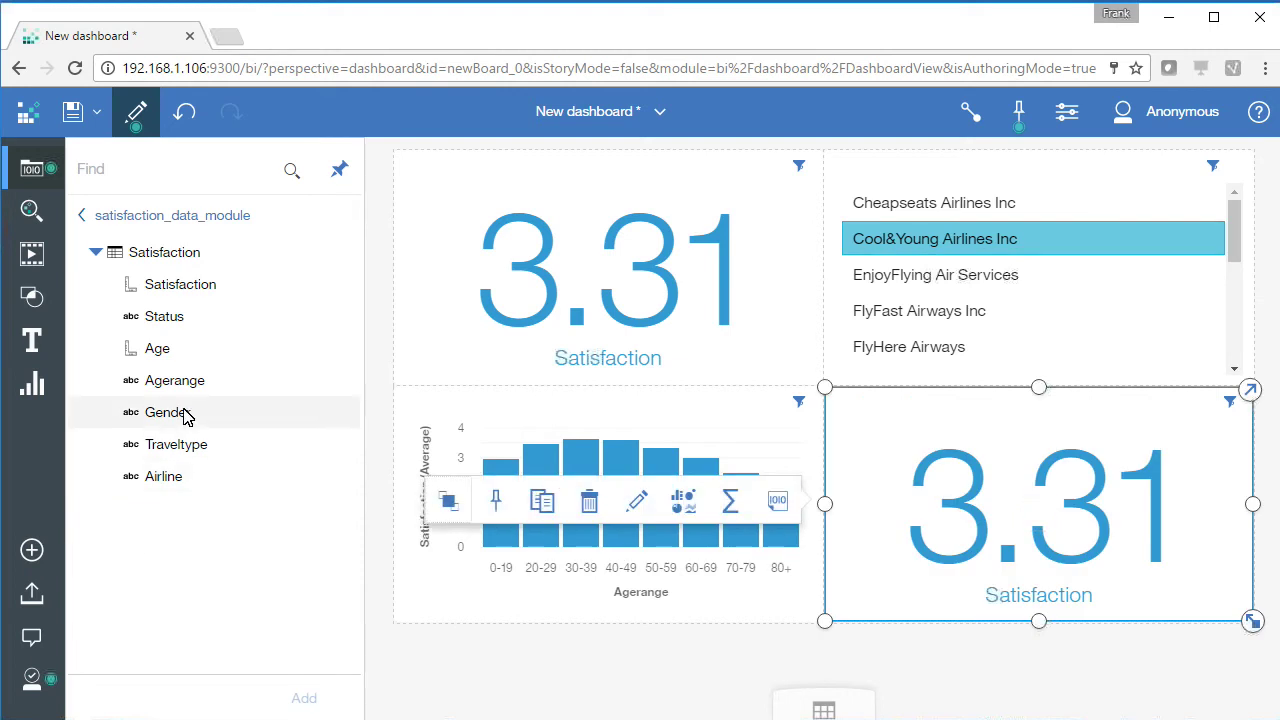
drag(163, 416, 1057, 517)
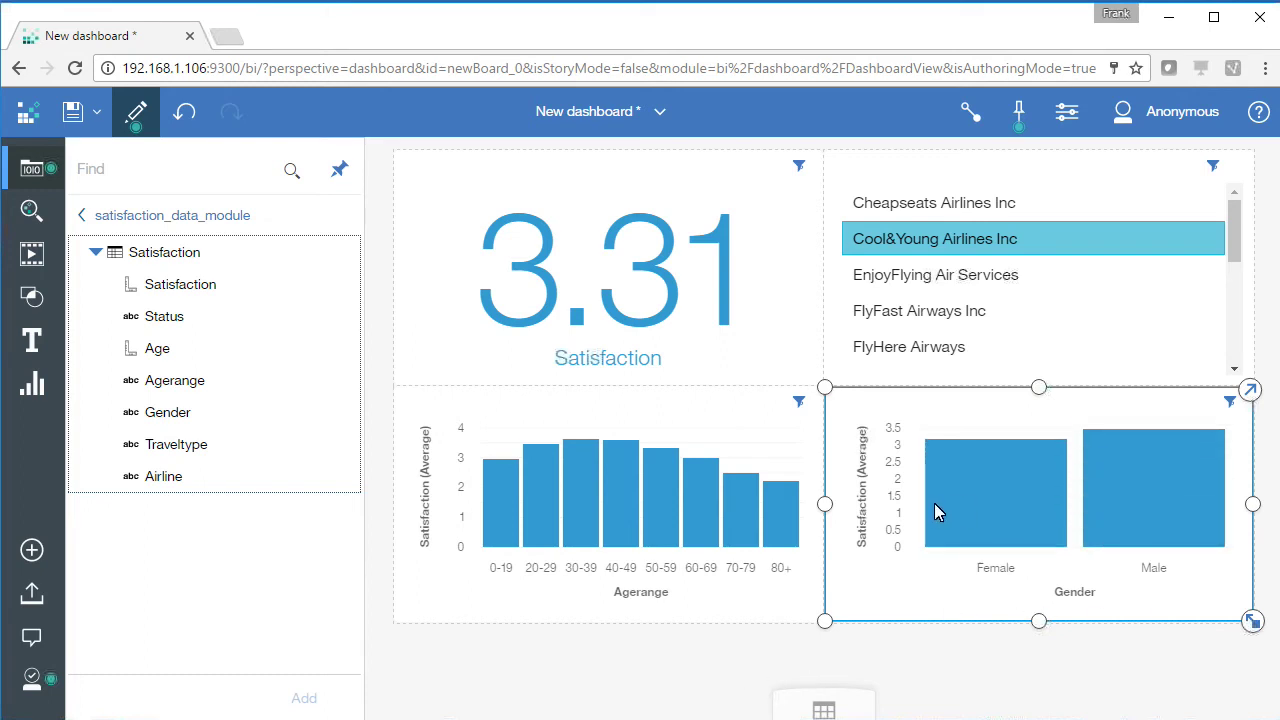
click(930, 600)
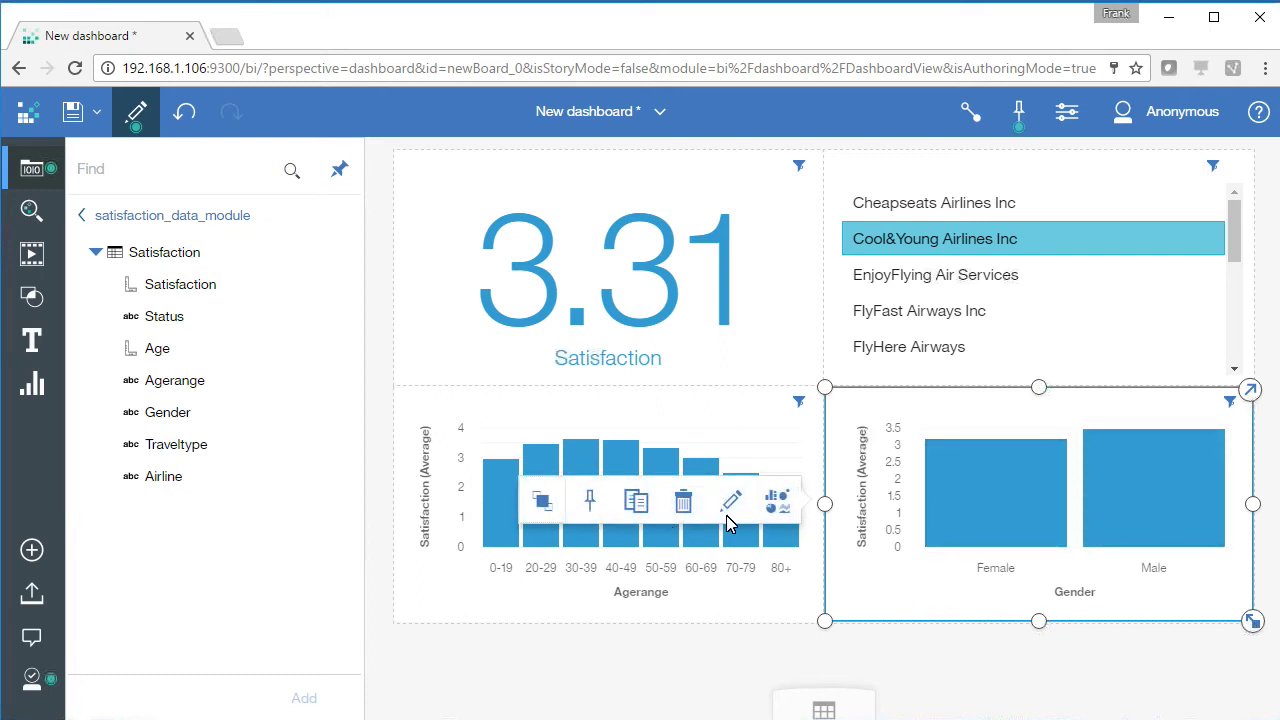
Change the Gender chart into a pie chart and return to the dashboard view
click(778, 502)
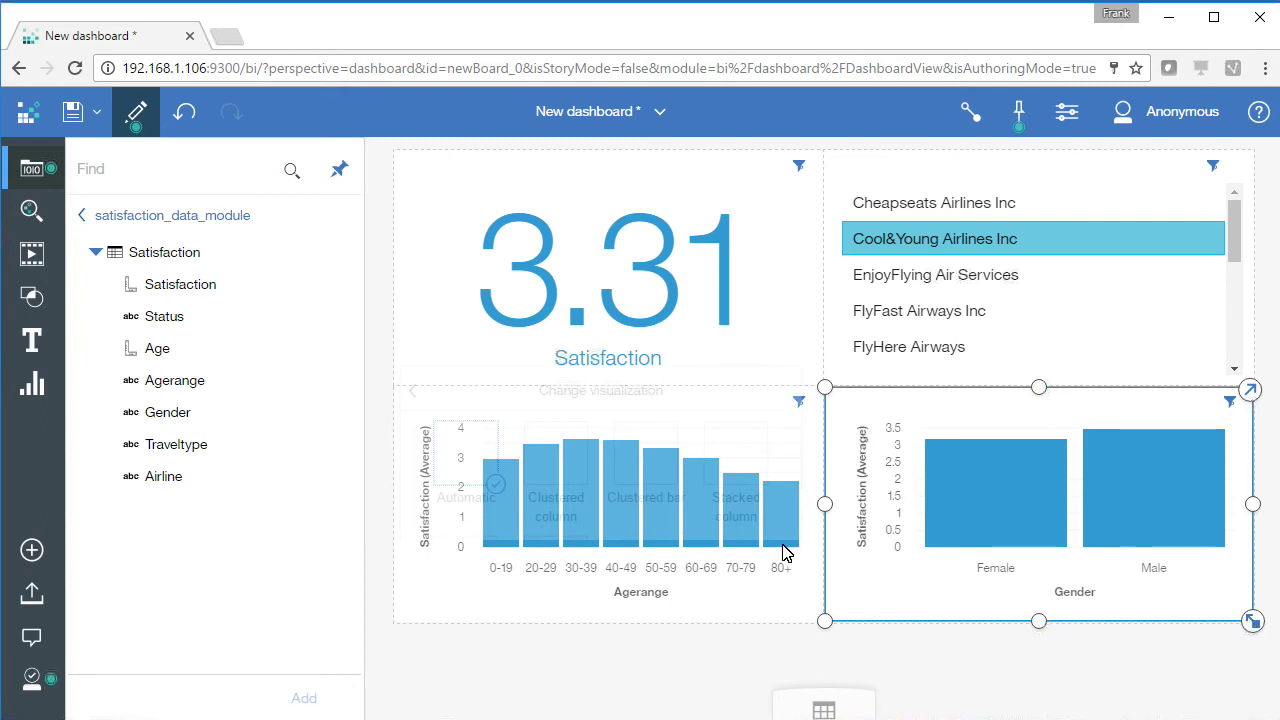
click(644, 580)
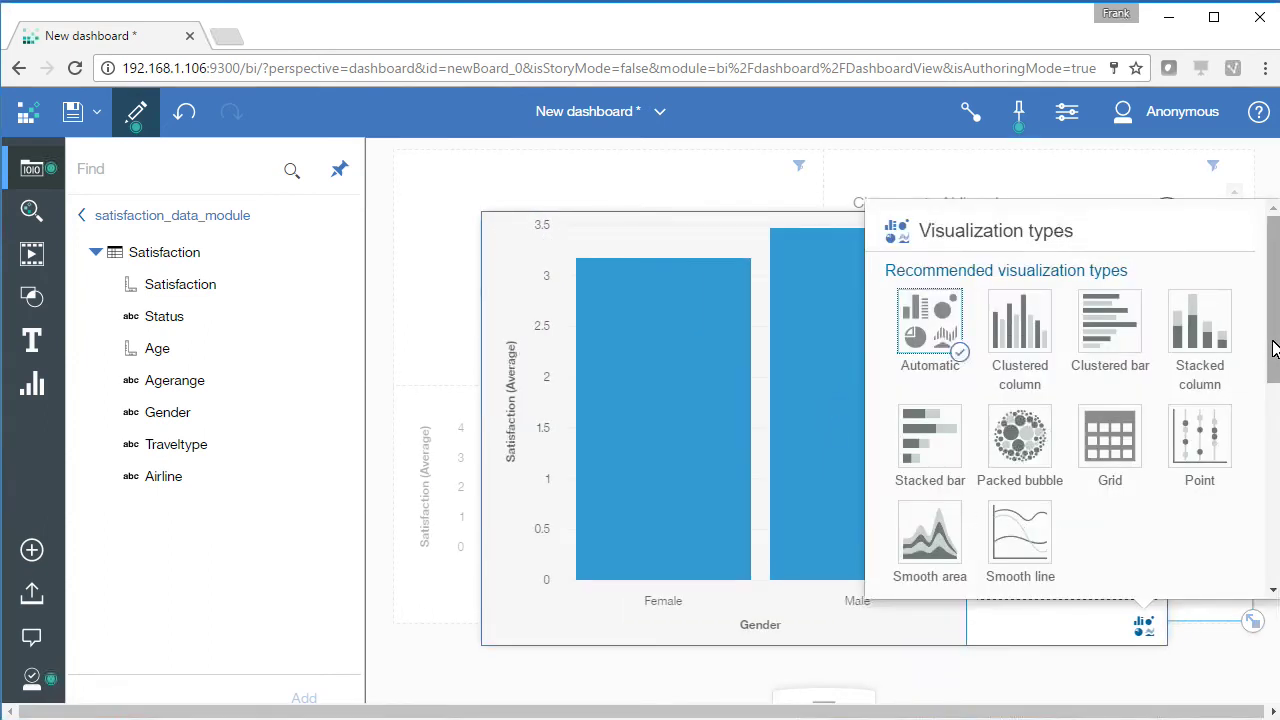
scroll(1270, 345, down, 1)
scroll(1247, 463, down, 3)
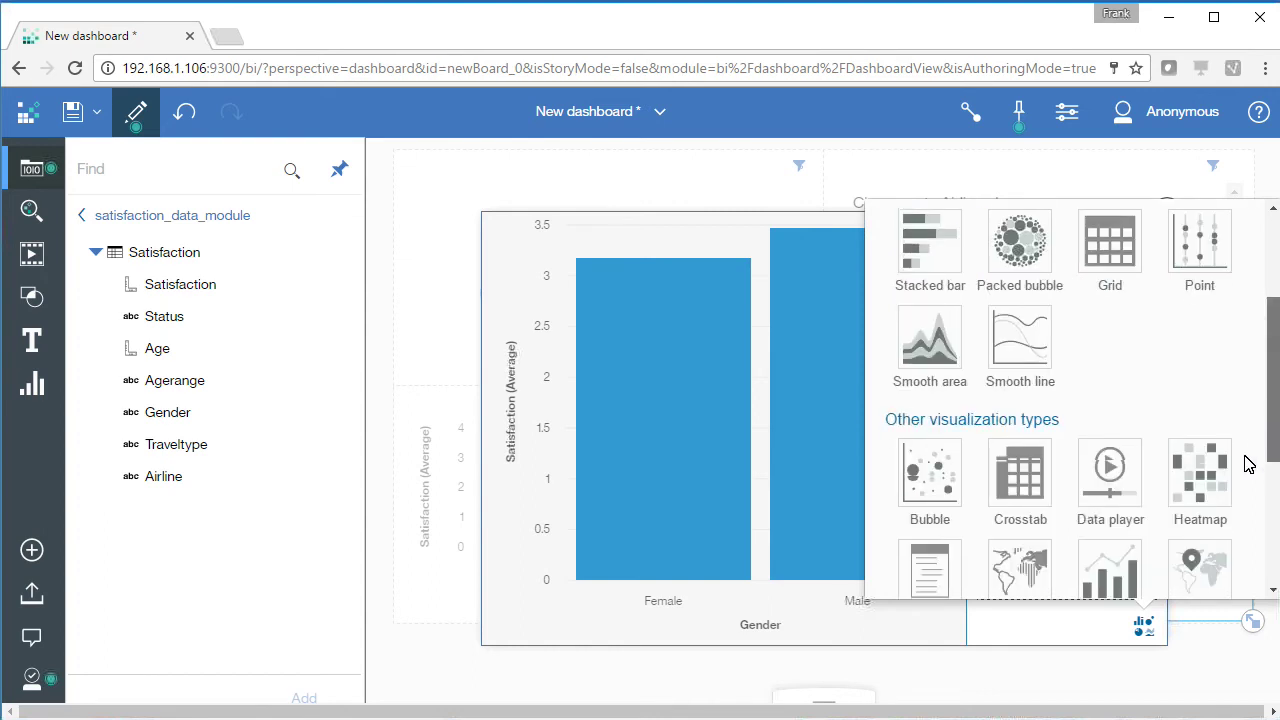
scroll(1245, 488, down, 3)
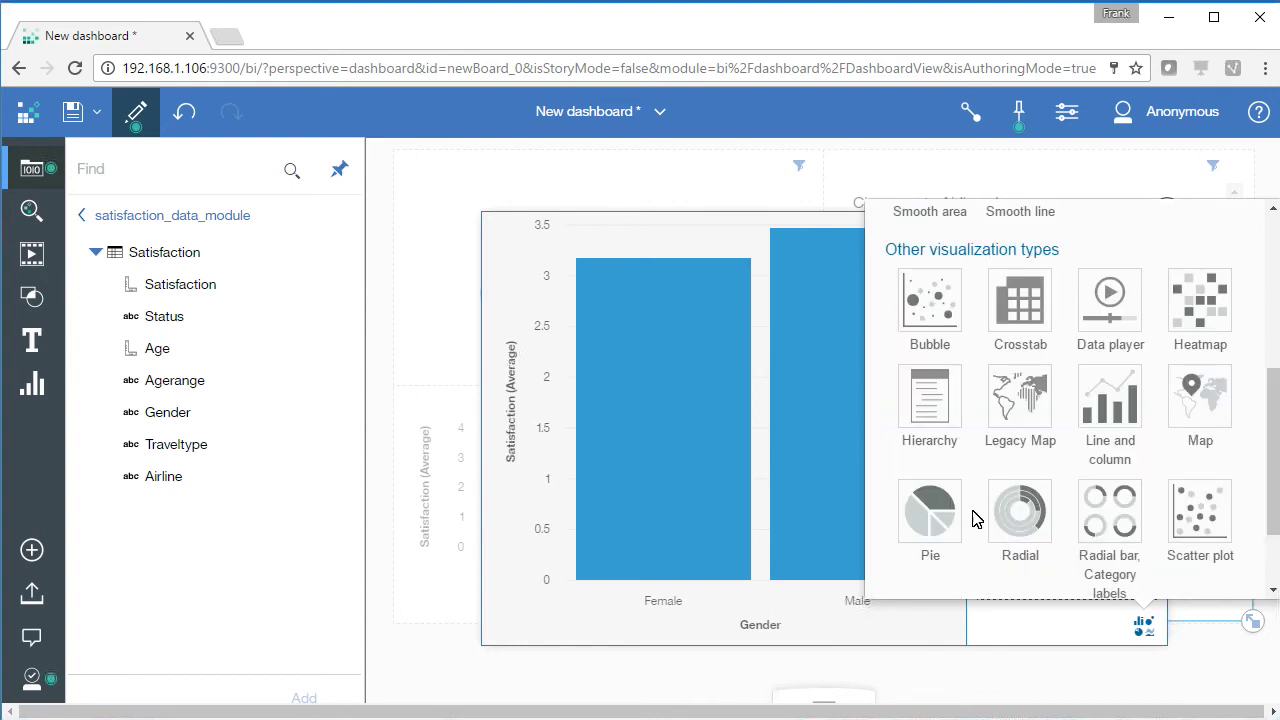
click(946, 522)
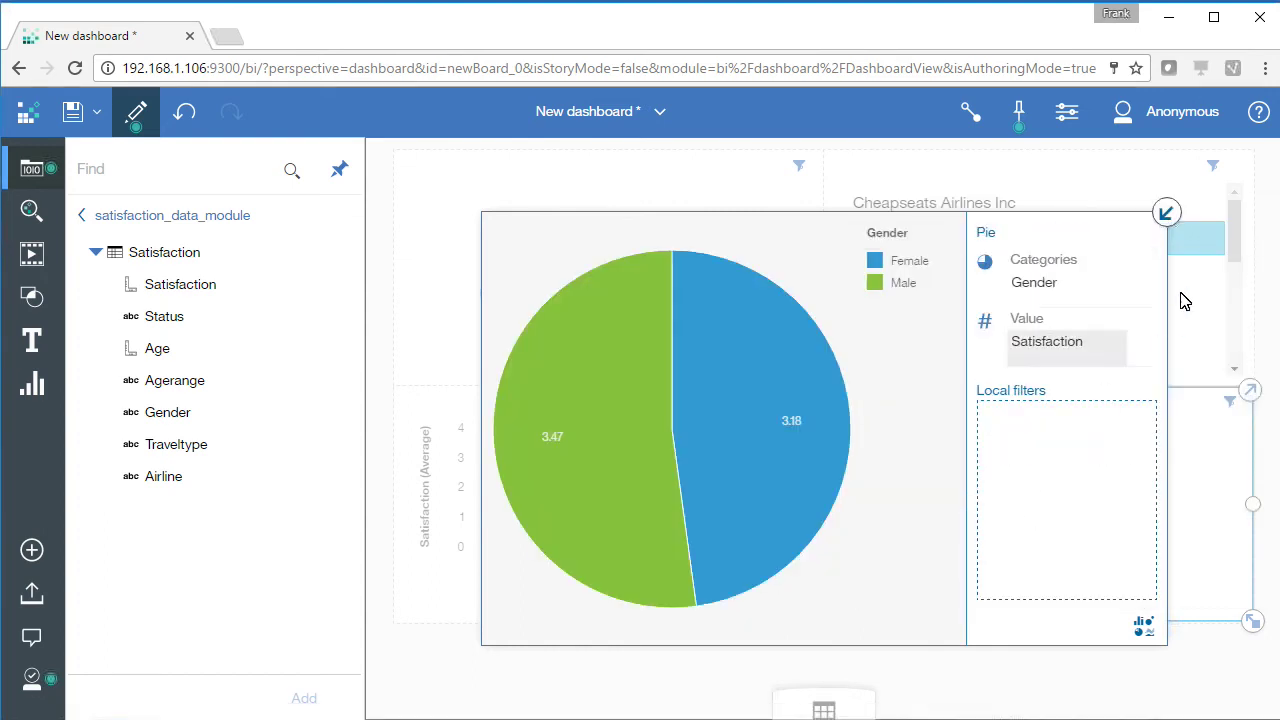
click(1165, 212)
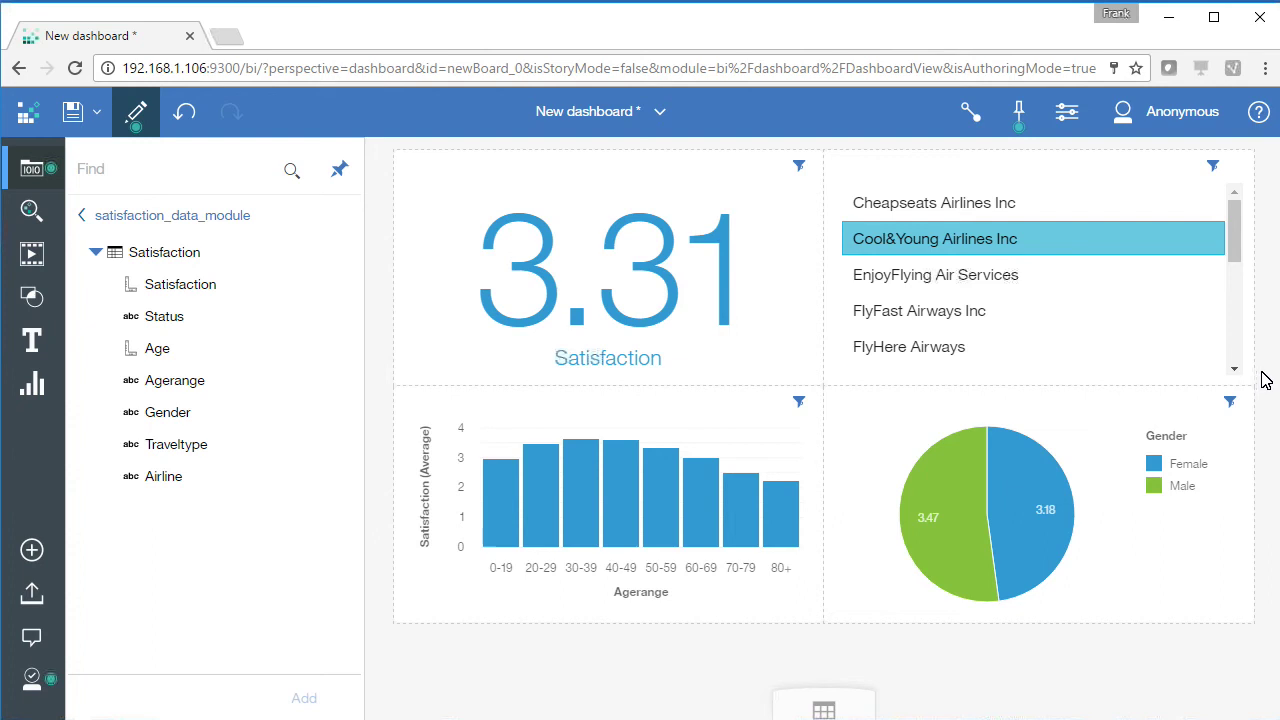
Save the dashboard as satisfaction_dashboard in My content
click(72, 111)
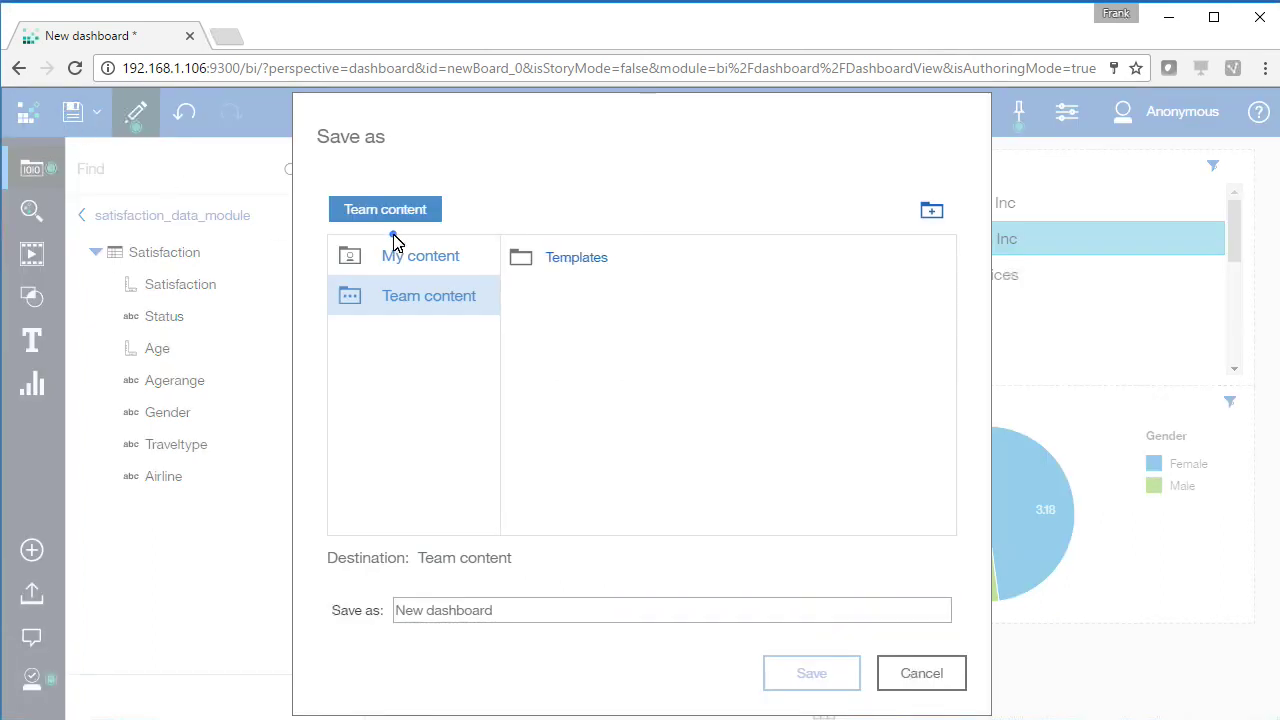
double_click(437, 256)
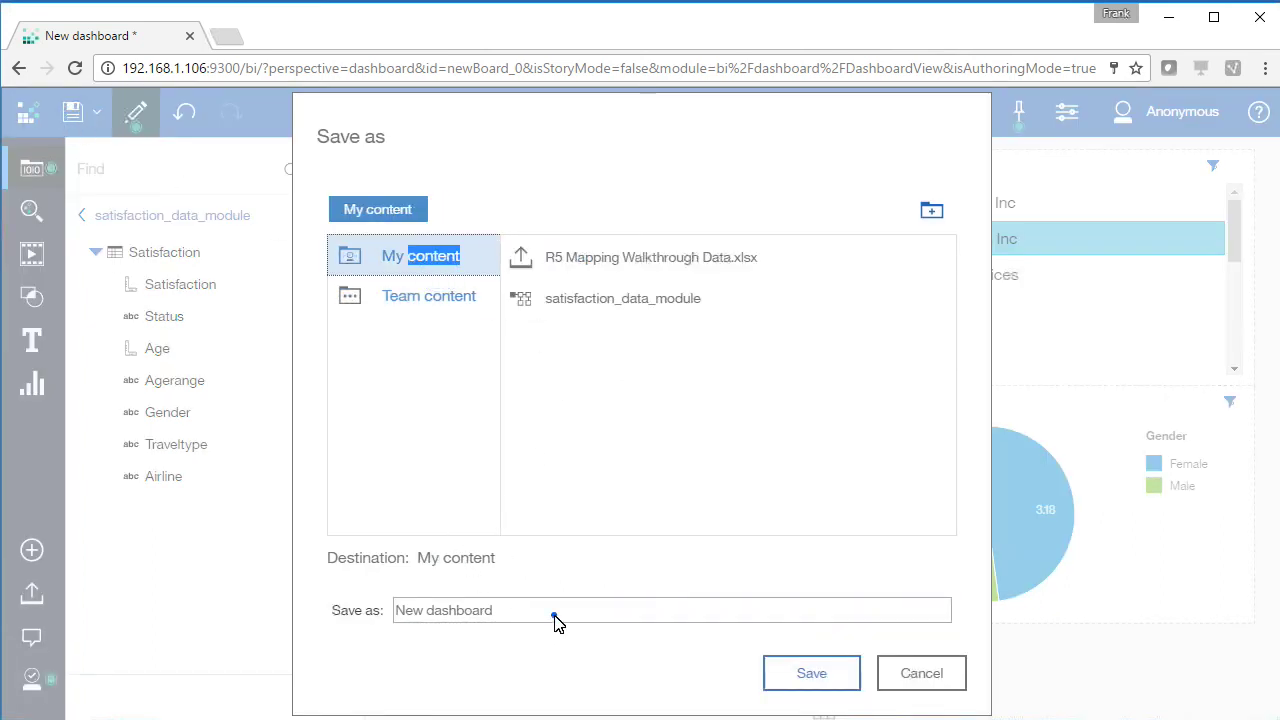
drag(553, 612, 332, 612)
text(satisfaction_)
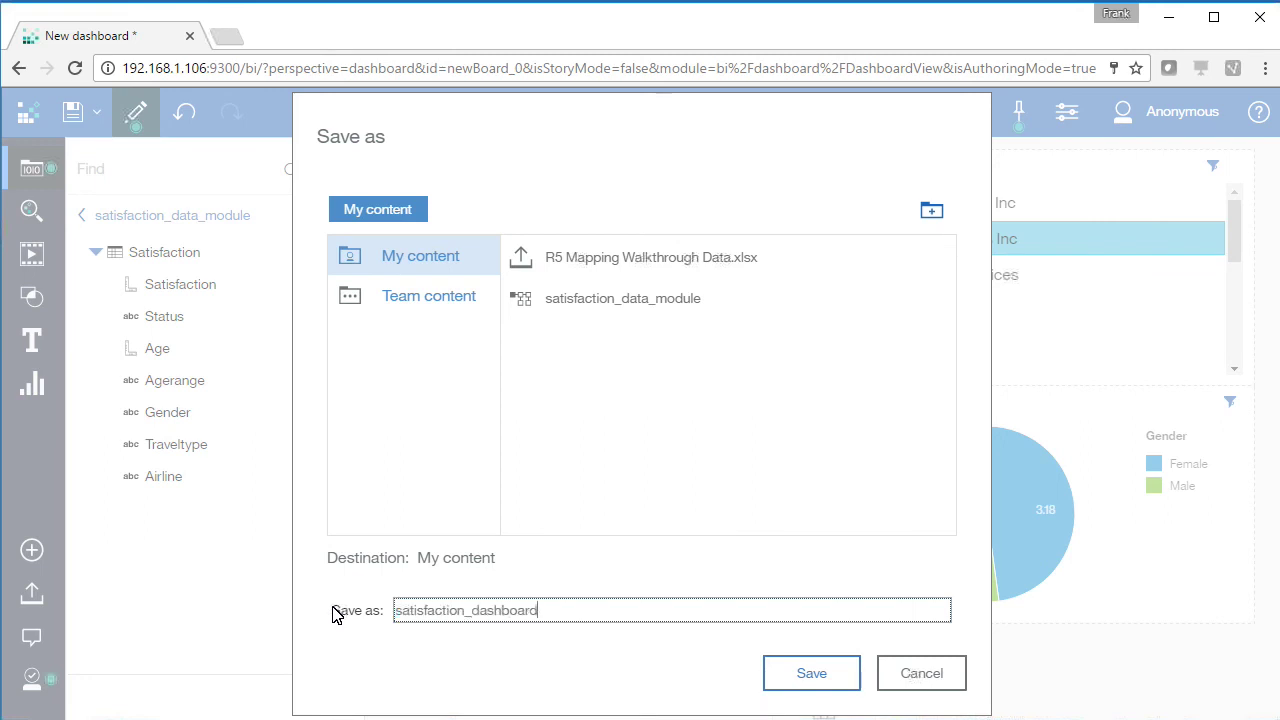
key(Return)
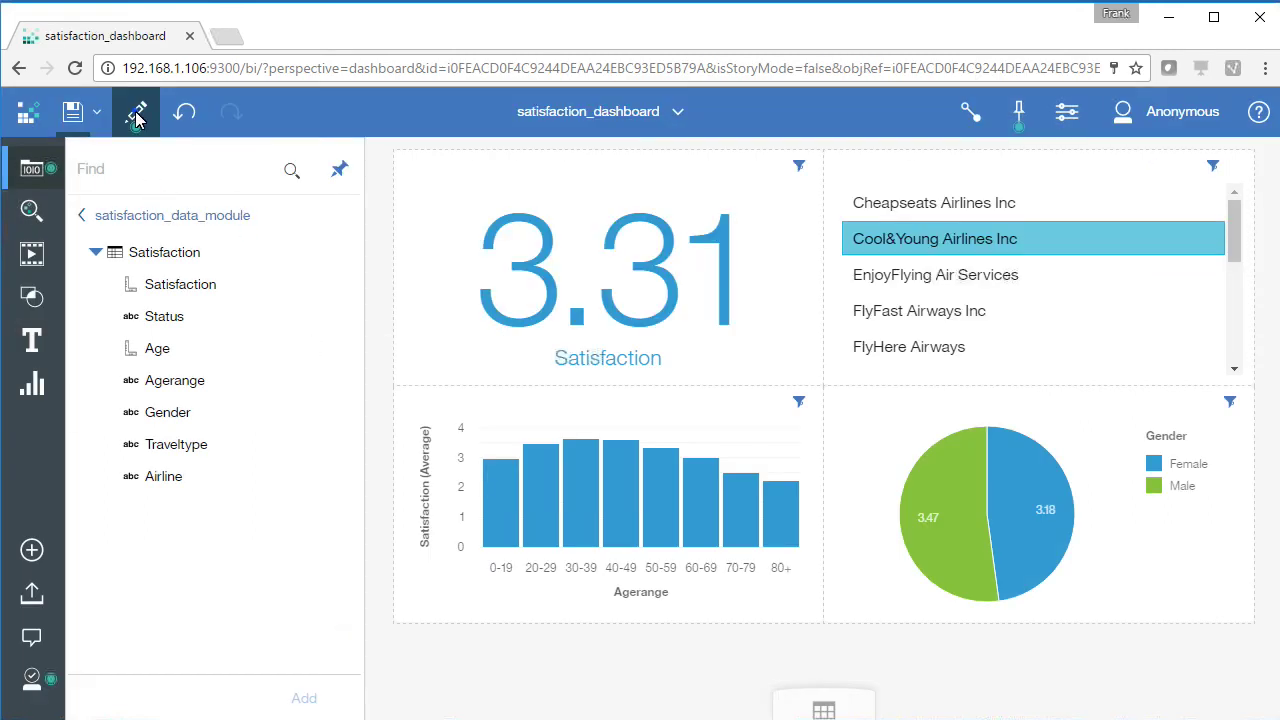
Exit edit mode and filter the dashboard to Oursin Airlines Inc, showing 3.4
click(137, 114)
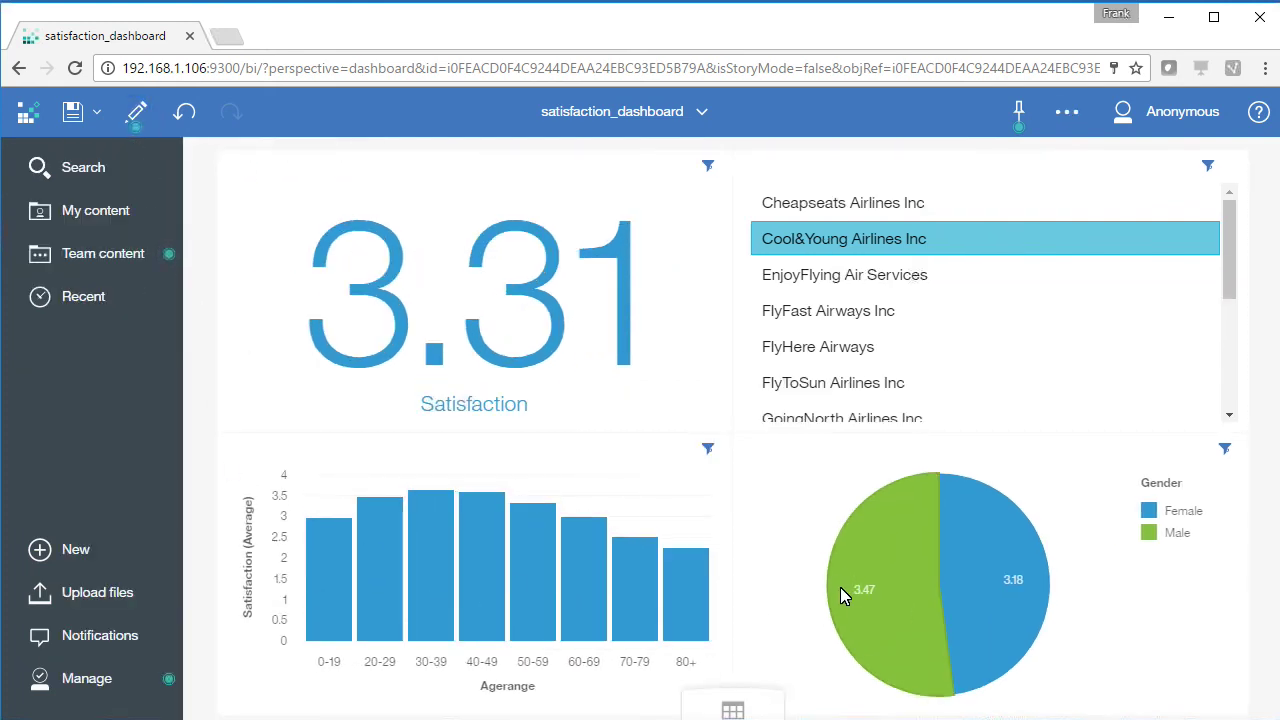
scroll(900, 346, down, 2)
click(824, 382)
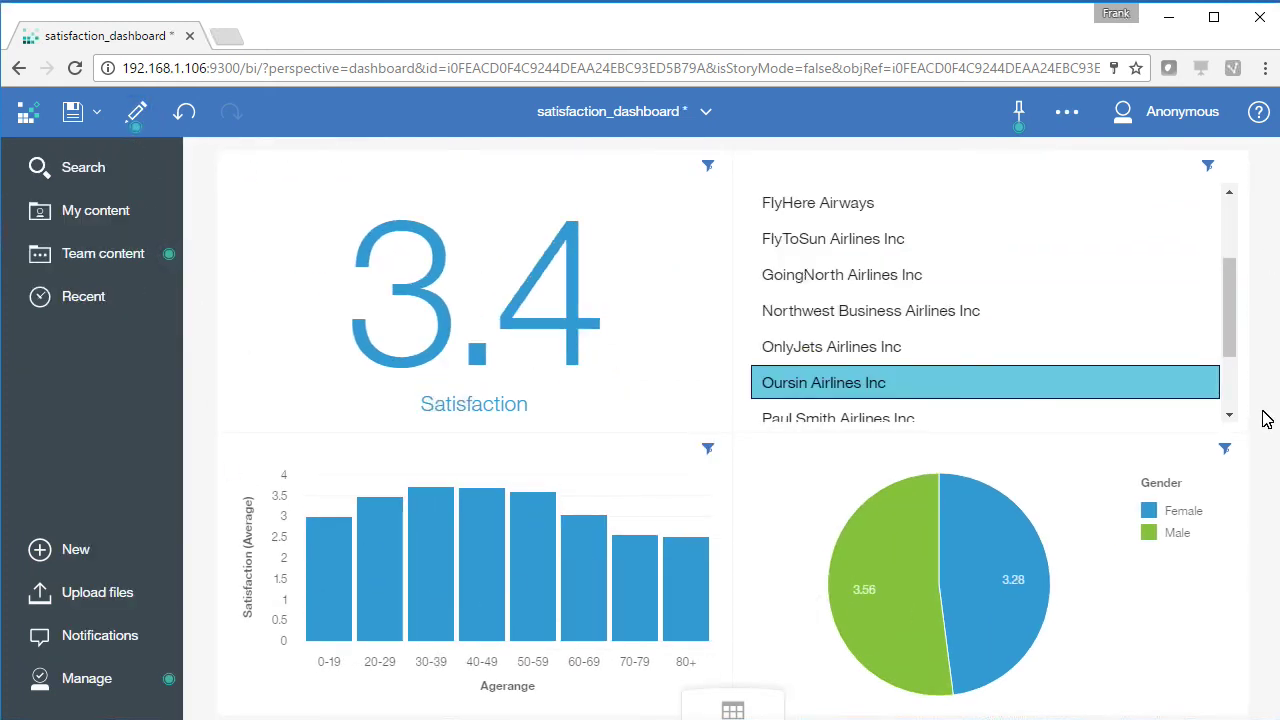